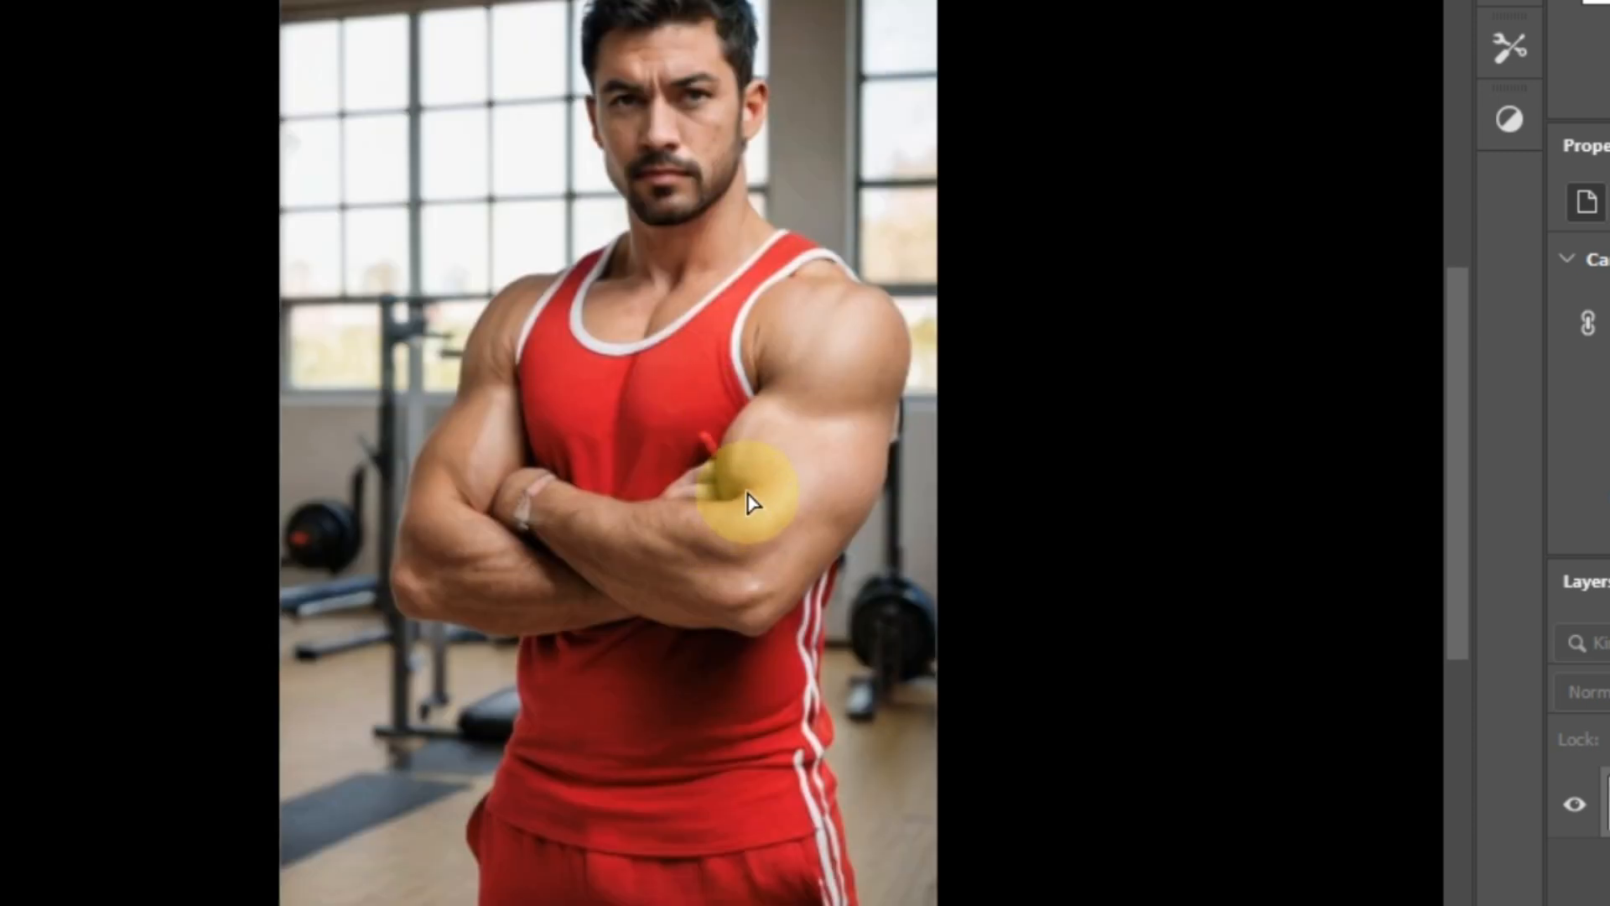
Step: Place the black-and-white lion and cub artwork onto the gym portrait as a new layer
drag(748, 492, 859, 535)
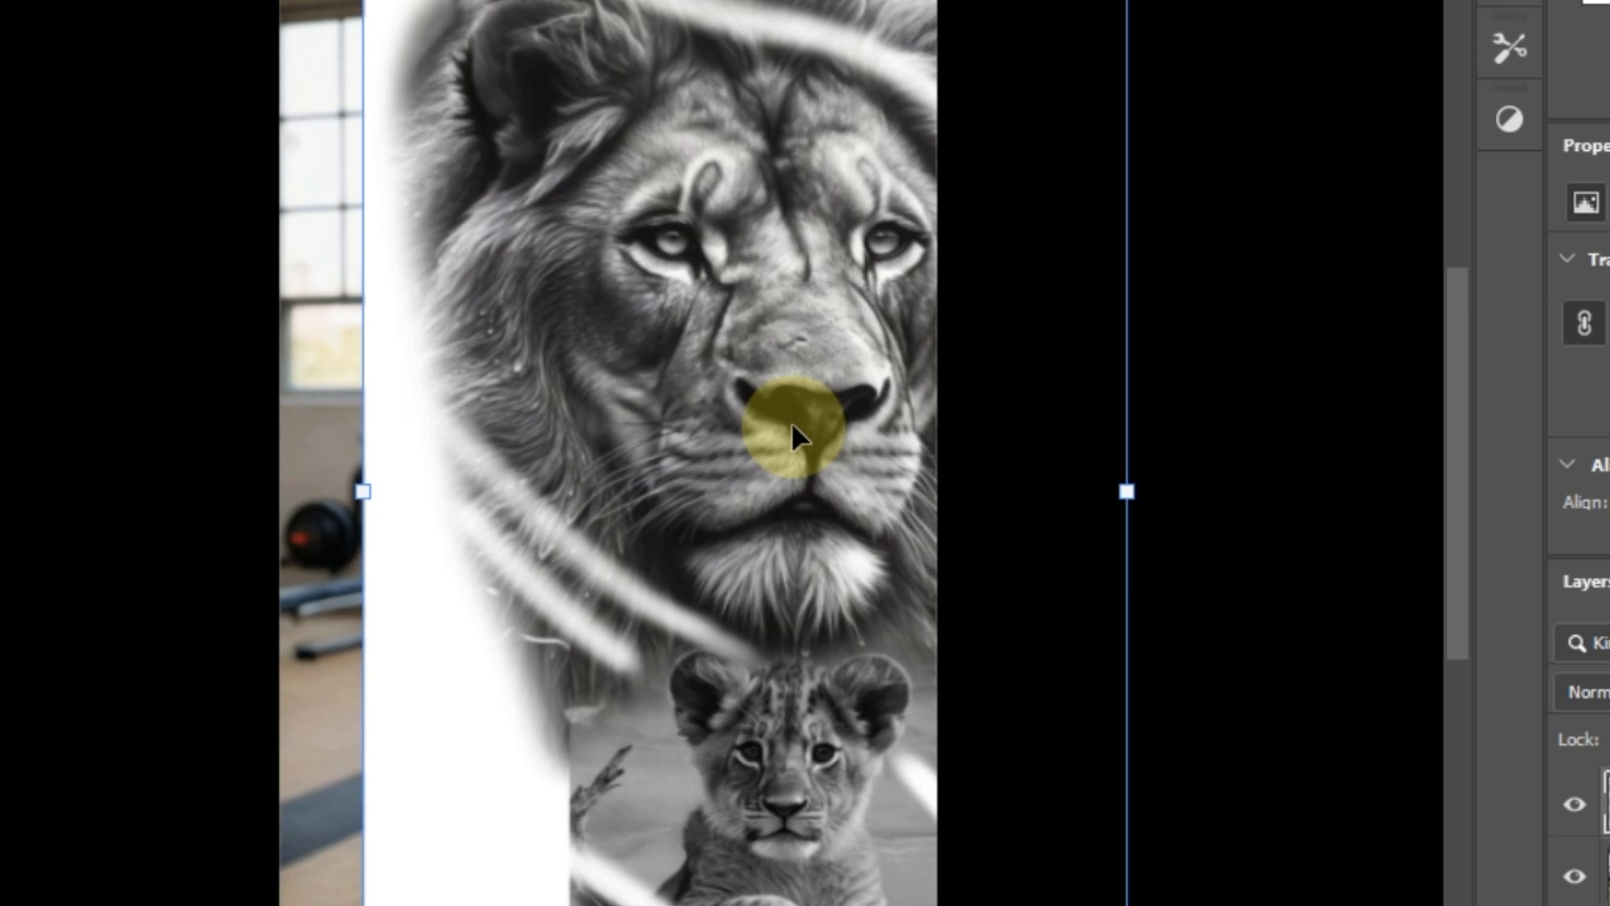
Step: Commit the lion placement at full size and convert Layer 1 into an embedded smart object
scroll(792, 421, down, 2)
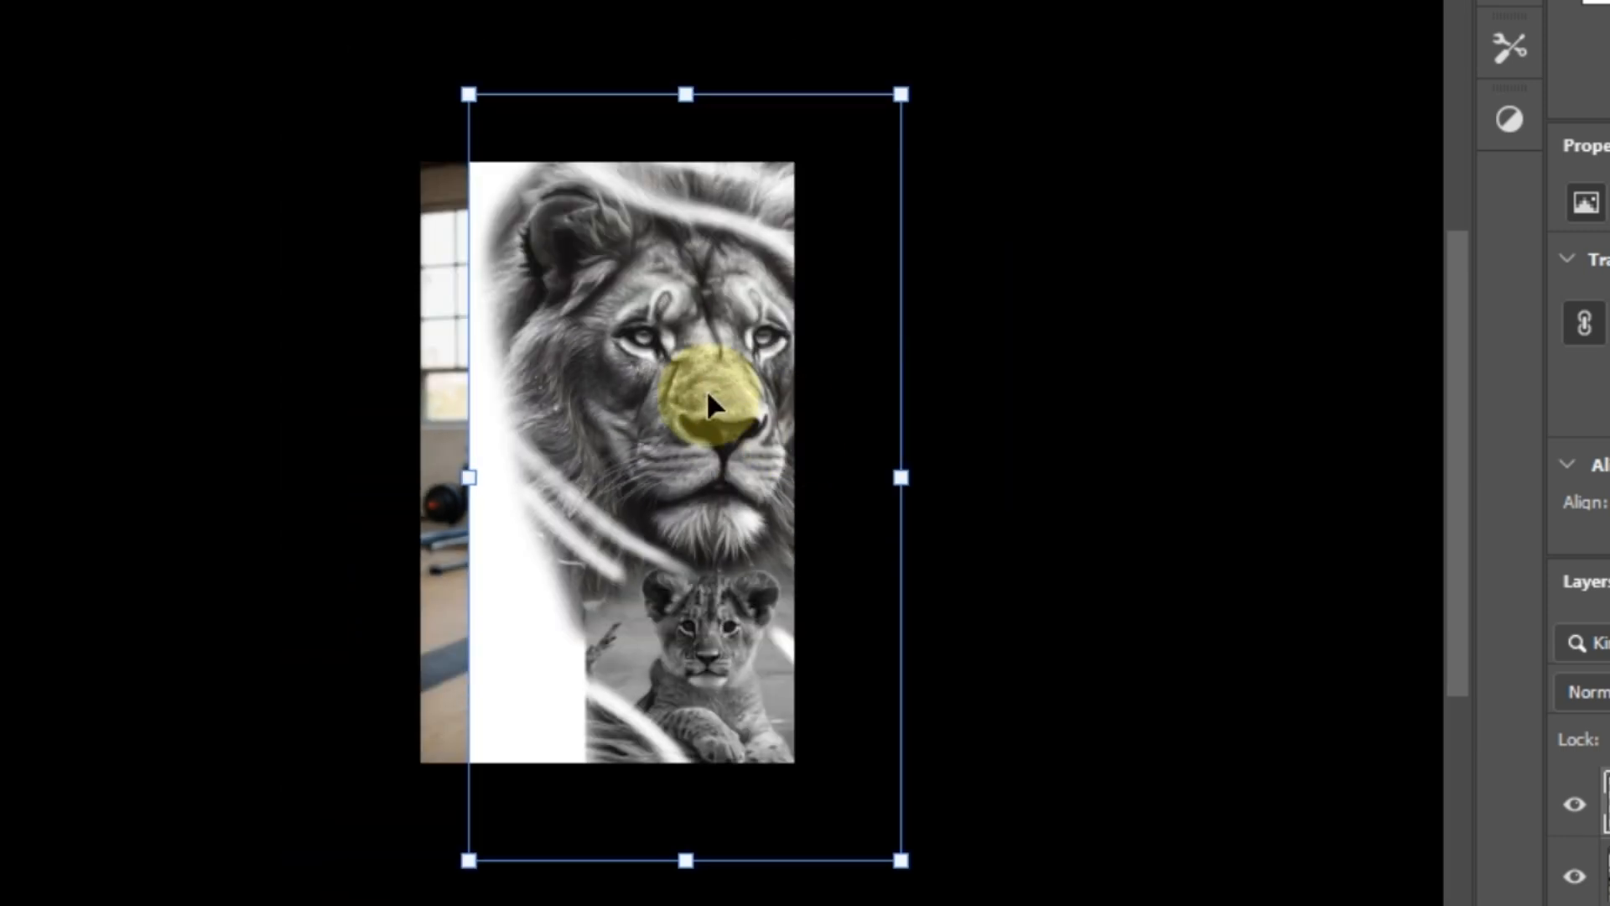
drag(900, 95, 690, 596)
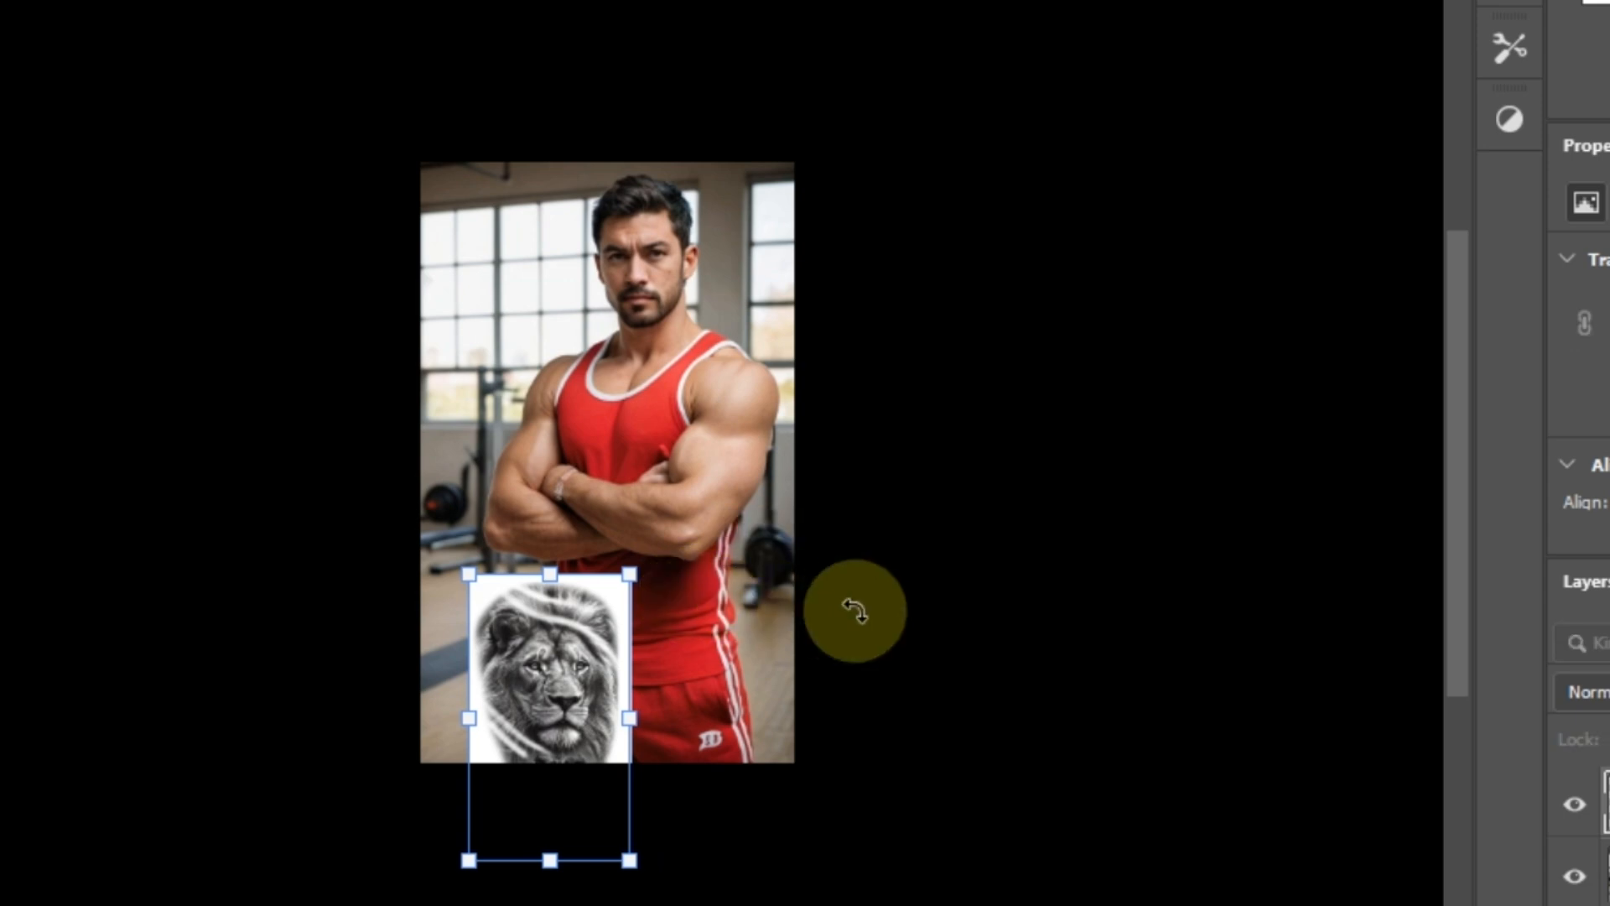
key(ctrl+z)
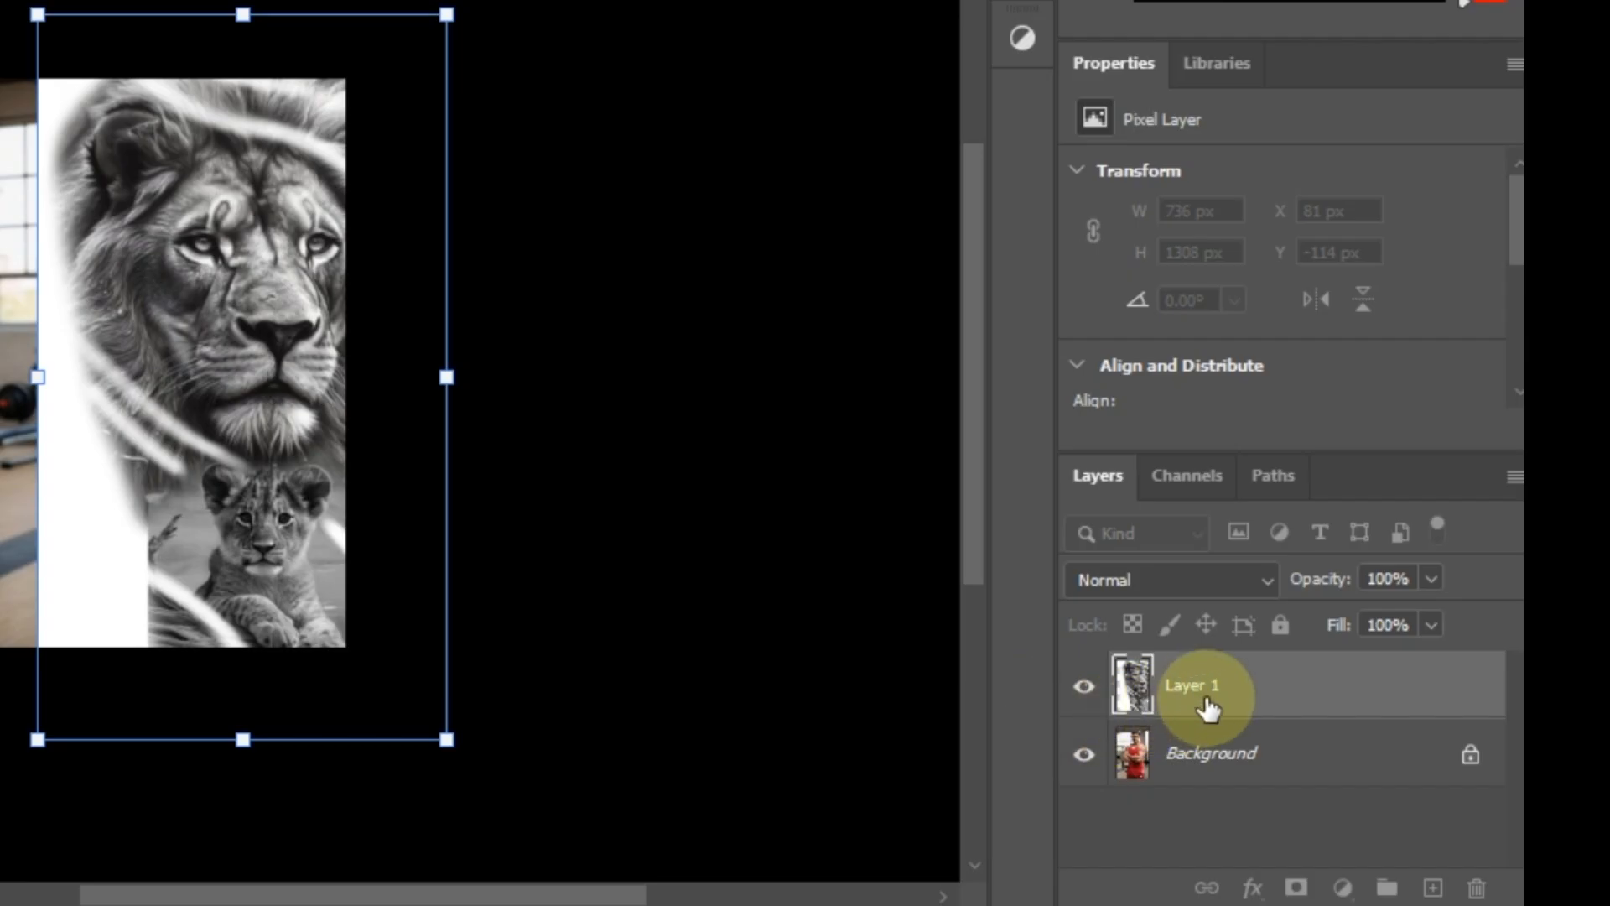
click(1213, 696)
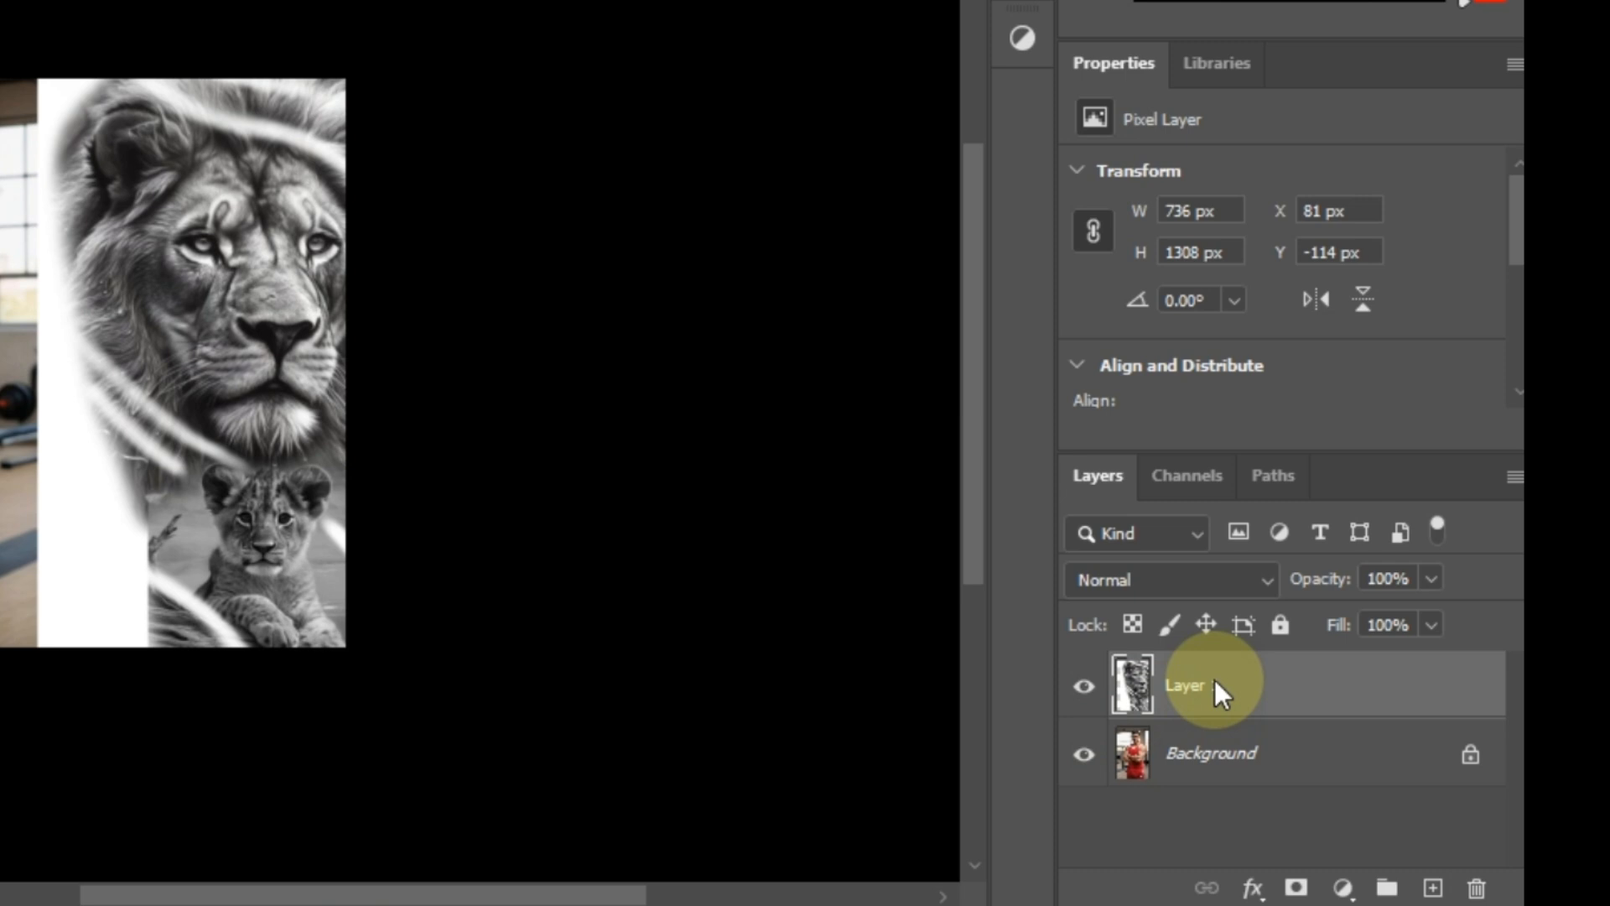
right_click(1202, 687)
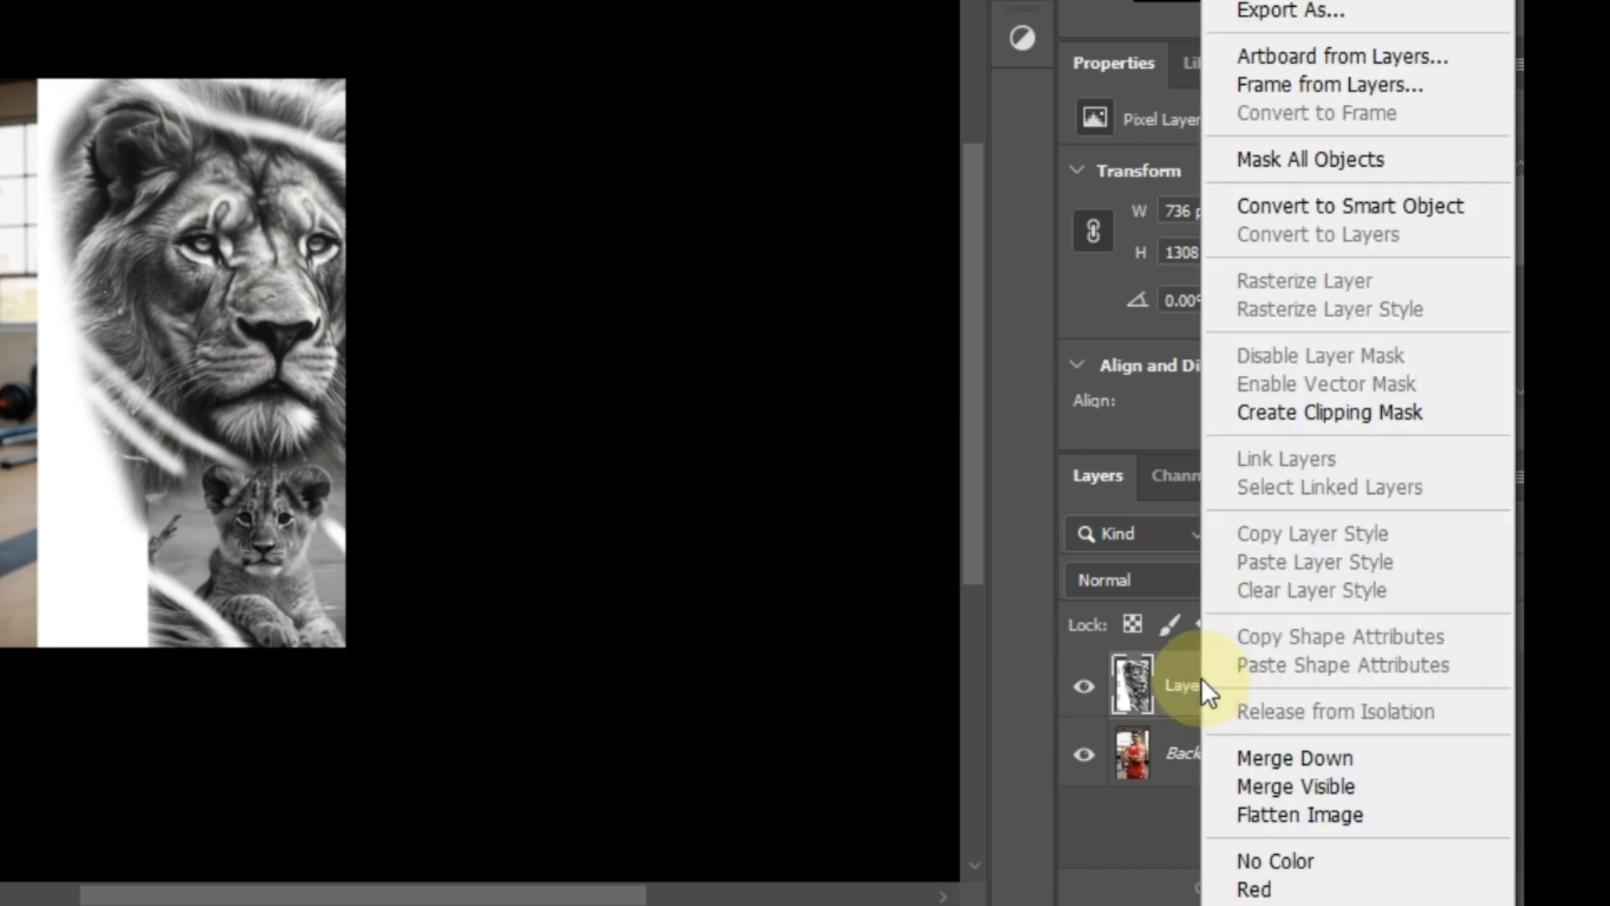
click(1366, 213)
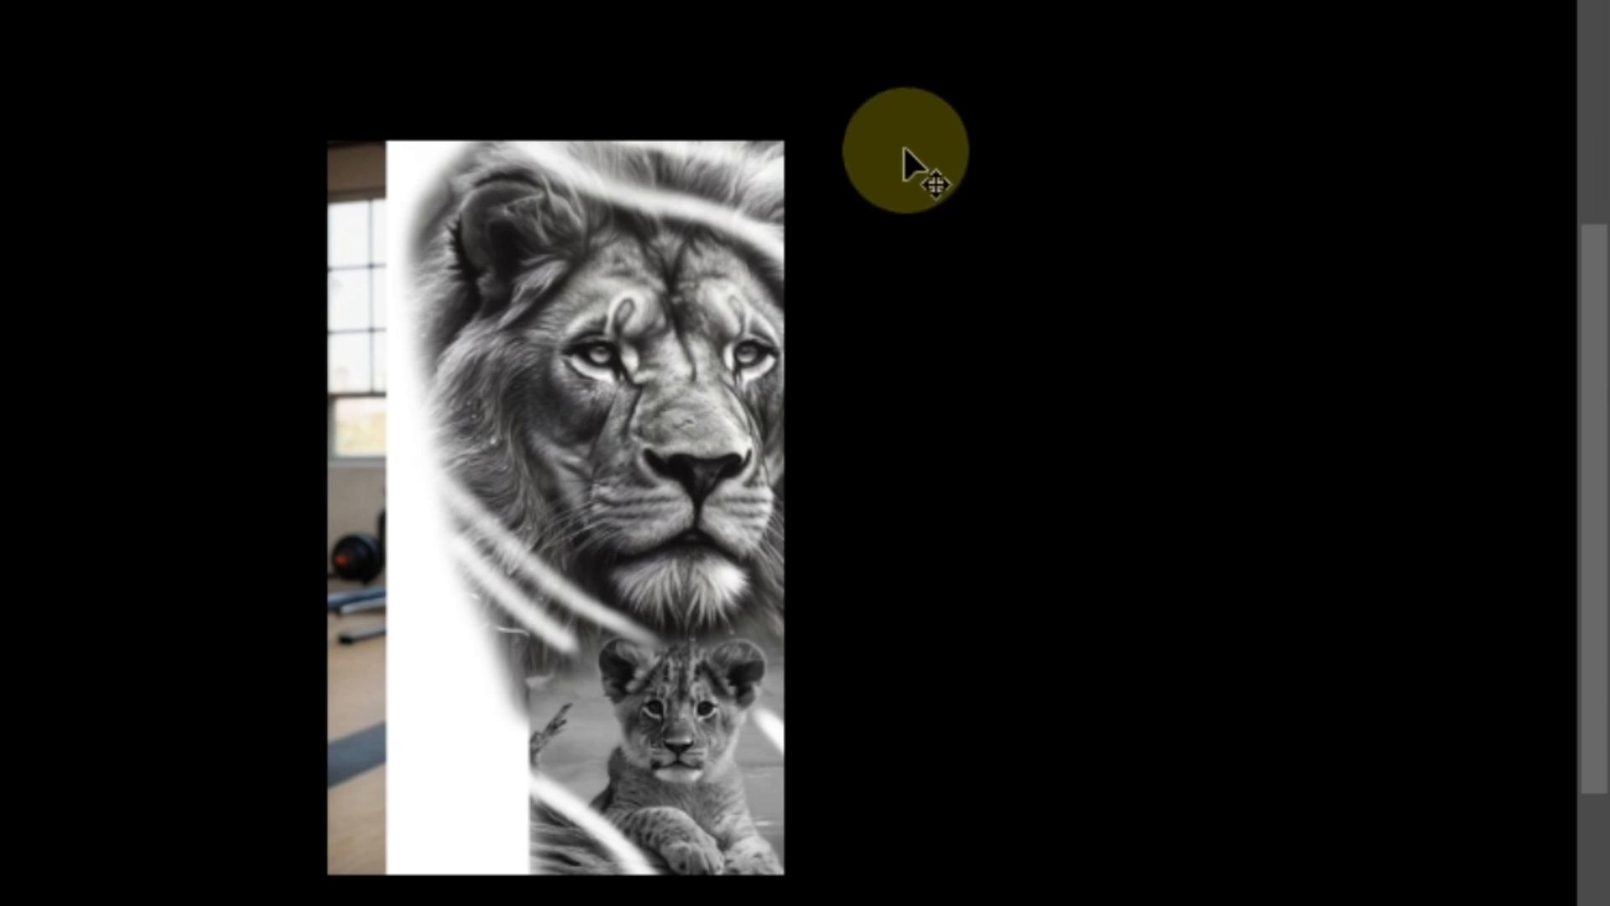
Step: Scale the lion artwork down and move it over the man's upper arm
key(ctrl+t)
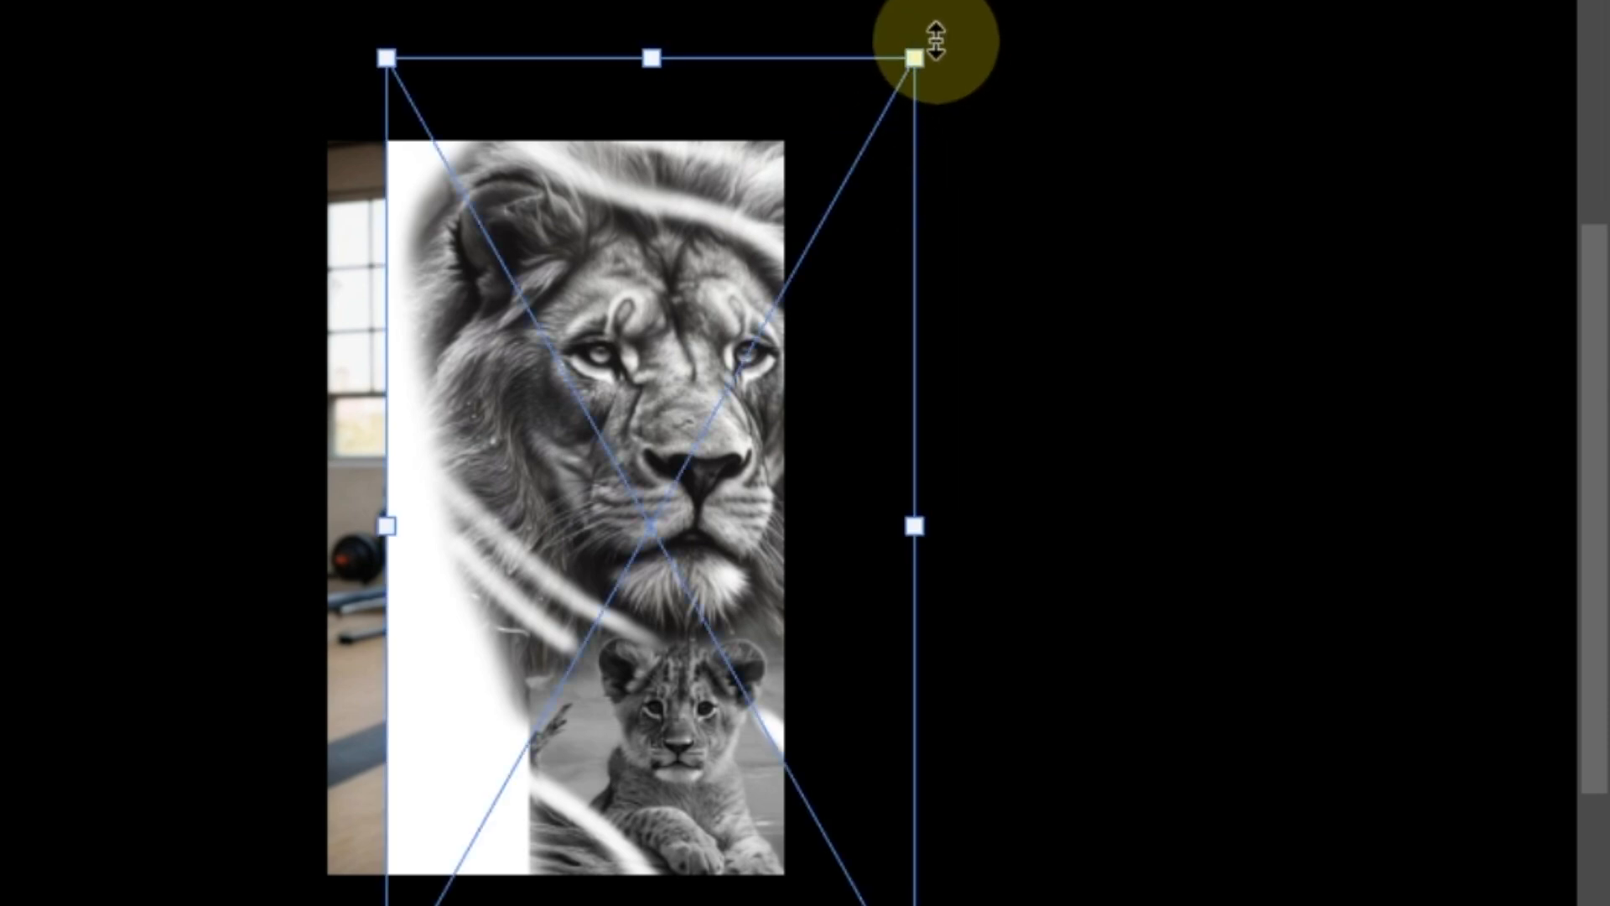
drag(916, 51, 587, 608)
drag(460, 640, 713, 567)
key(ctrl+plus)
key(ctrl+plus)
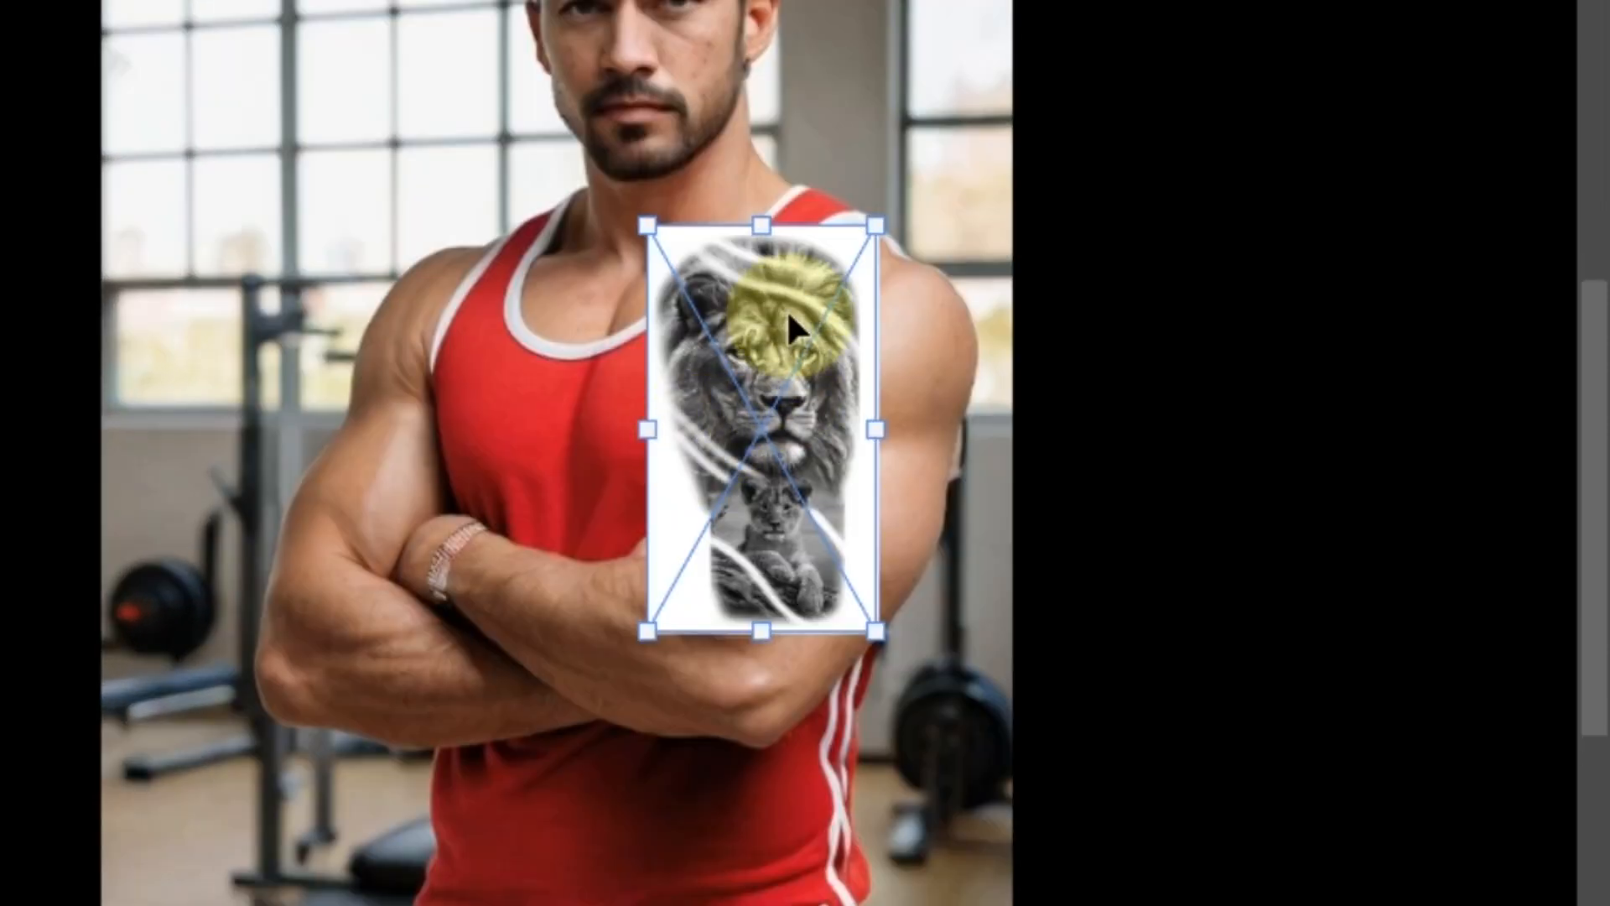
drag(785, 310, 894, 335)
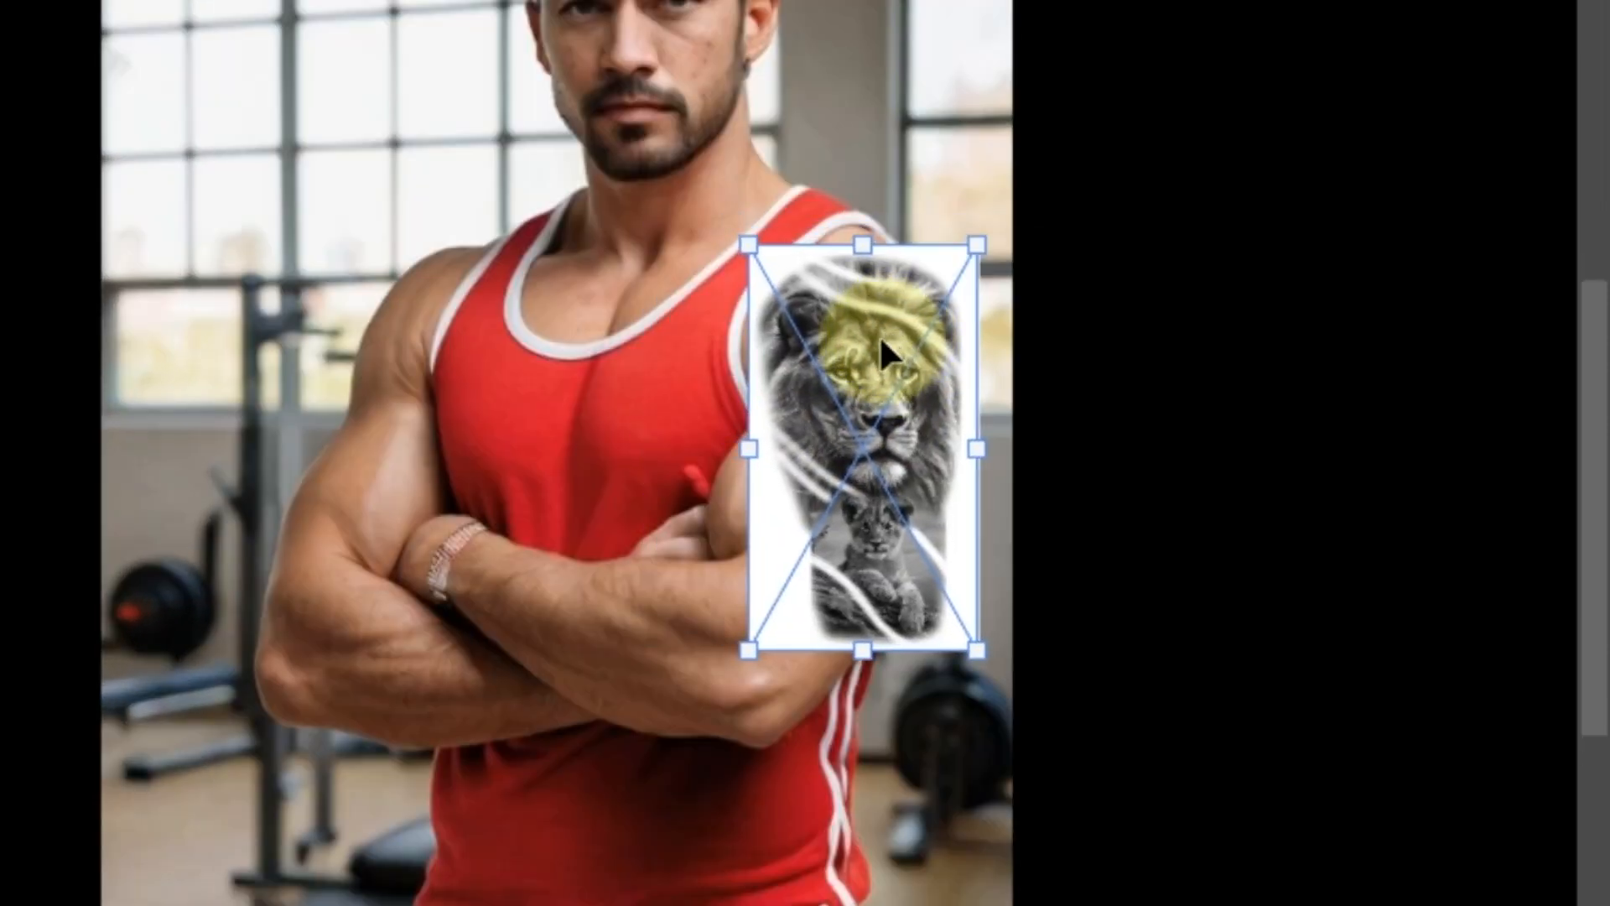
Step: Rotate the tattoo about 22° to match the arm and lower its opacity to 36%
right_click(849, 314)
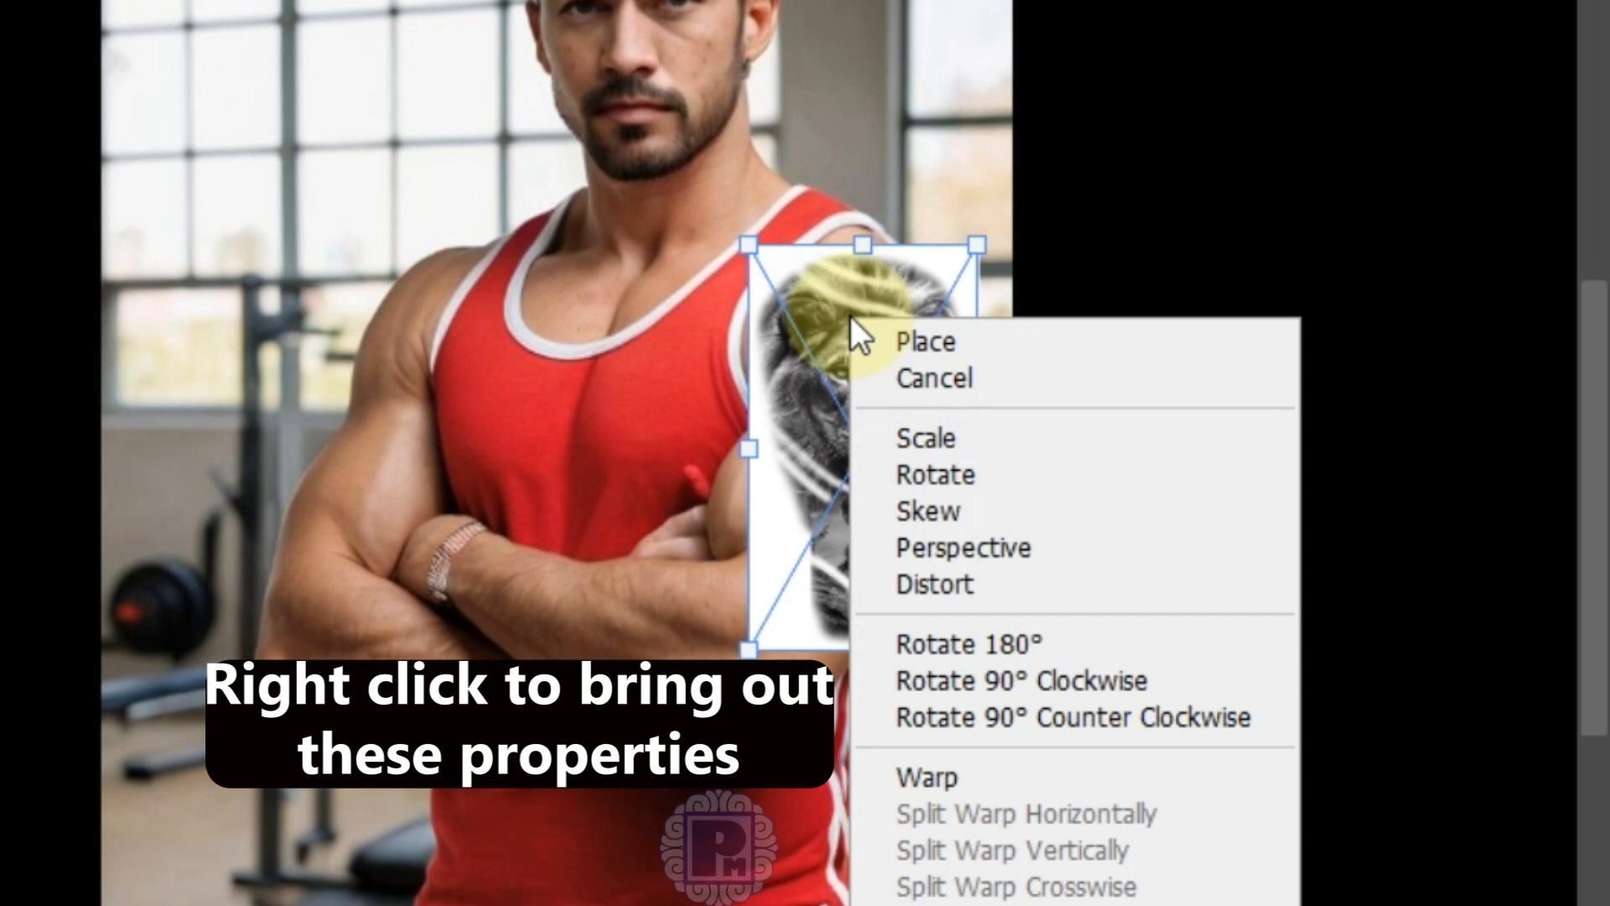
click(958, 474)
drag(987, 658, 901, 666)
drag(877, 354, 857, 357)
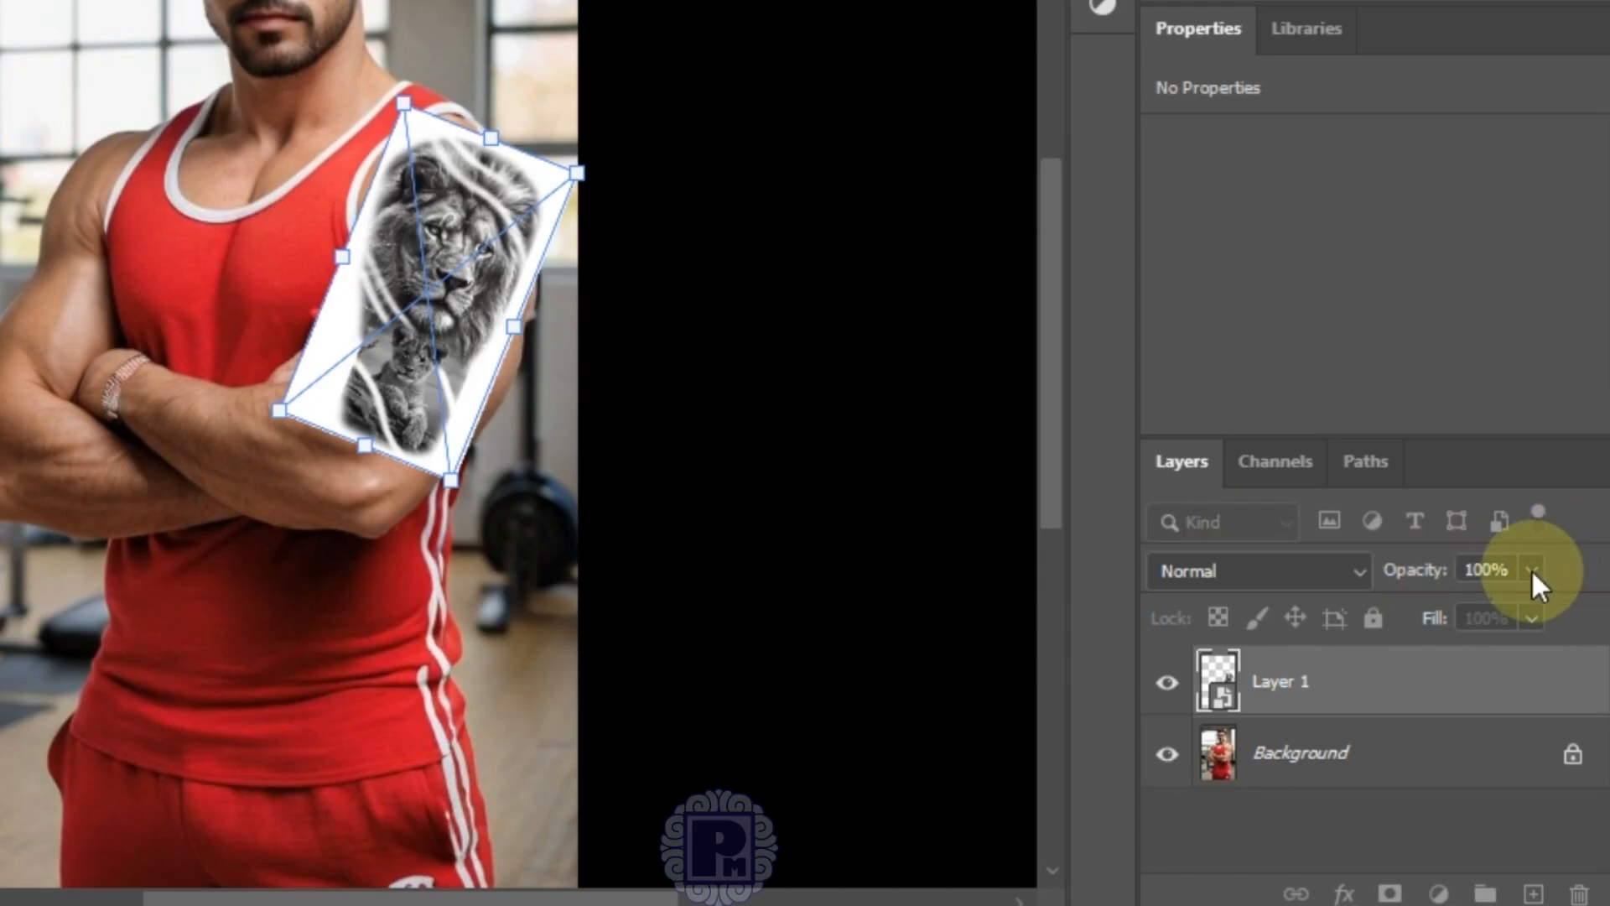
click(1531, 572)
drag(1533, 609, 1432, 612)
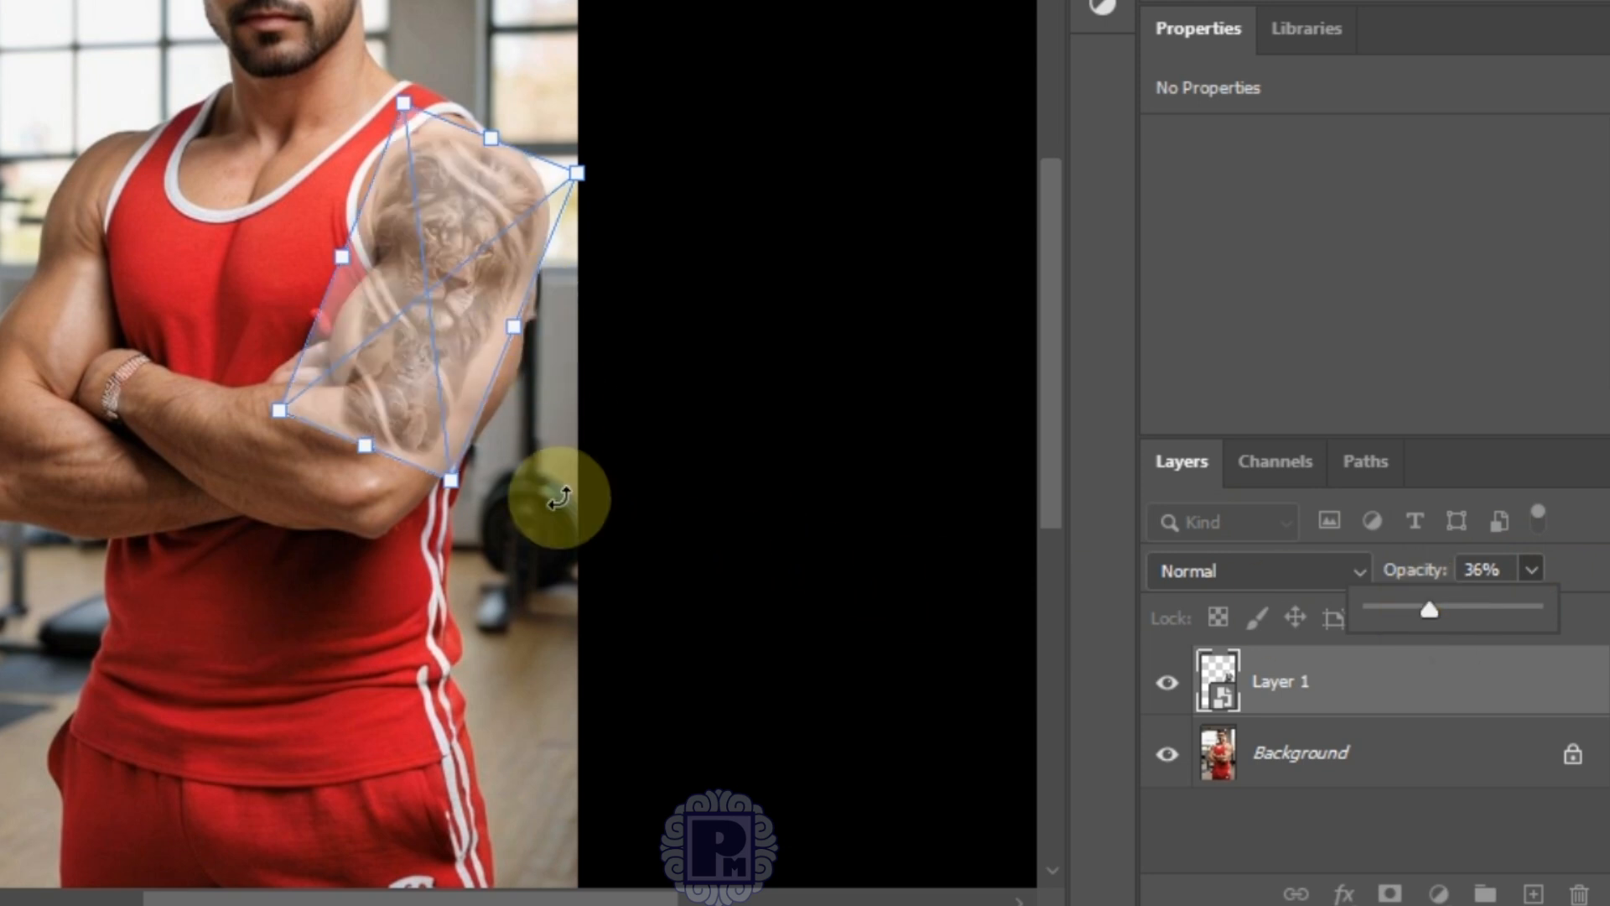
drag(483, 191, 486, 179)
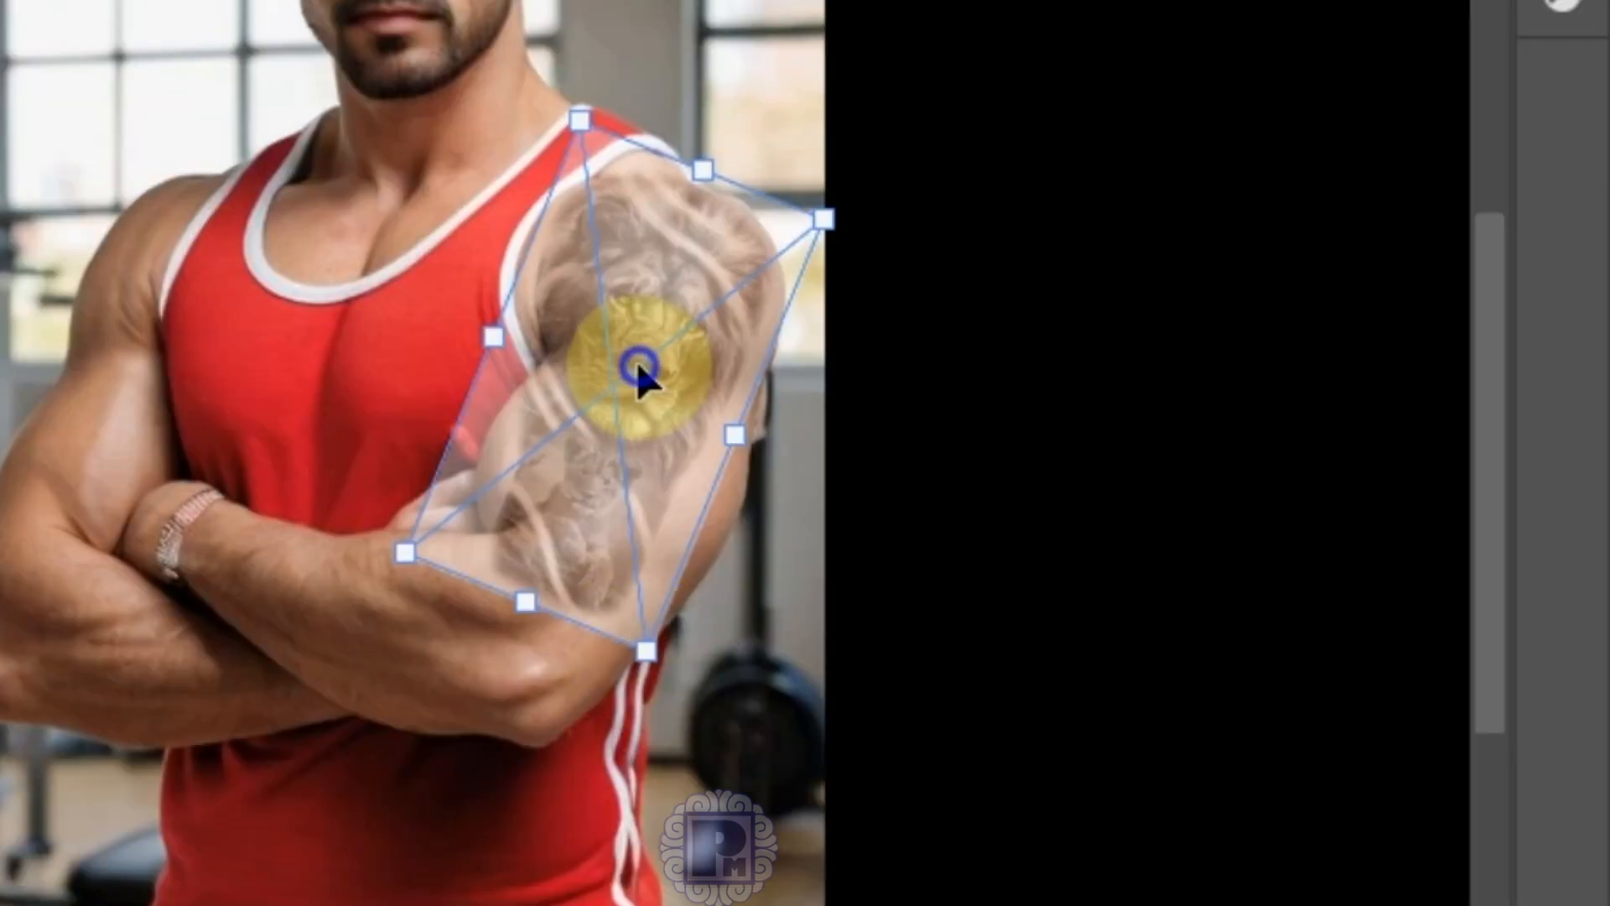
Step: Stretch the tattoo downward to cover the arm, about 21.96% height
right_click(639, 376)
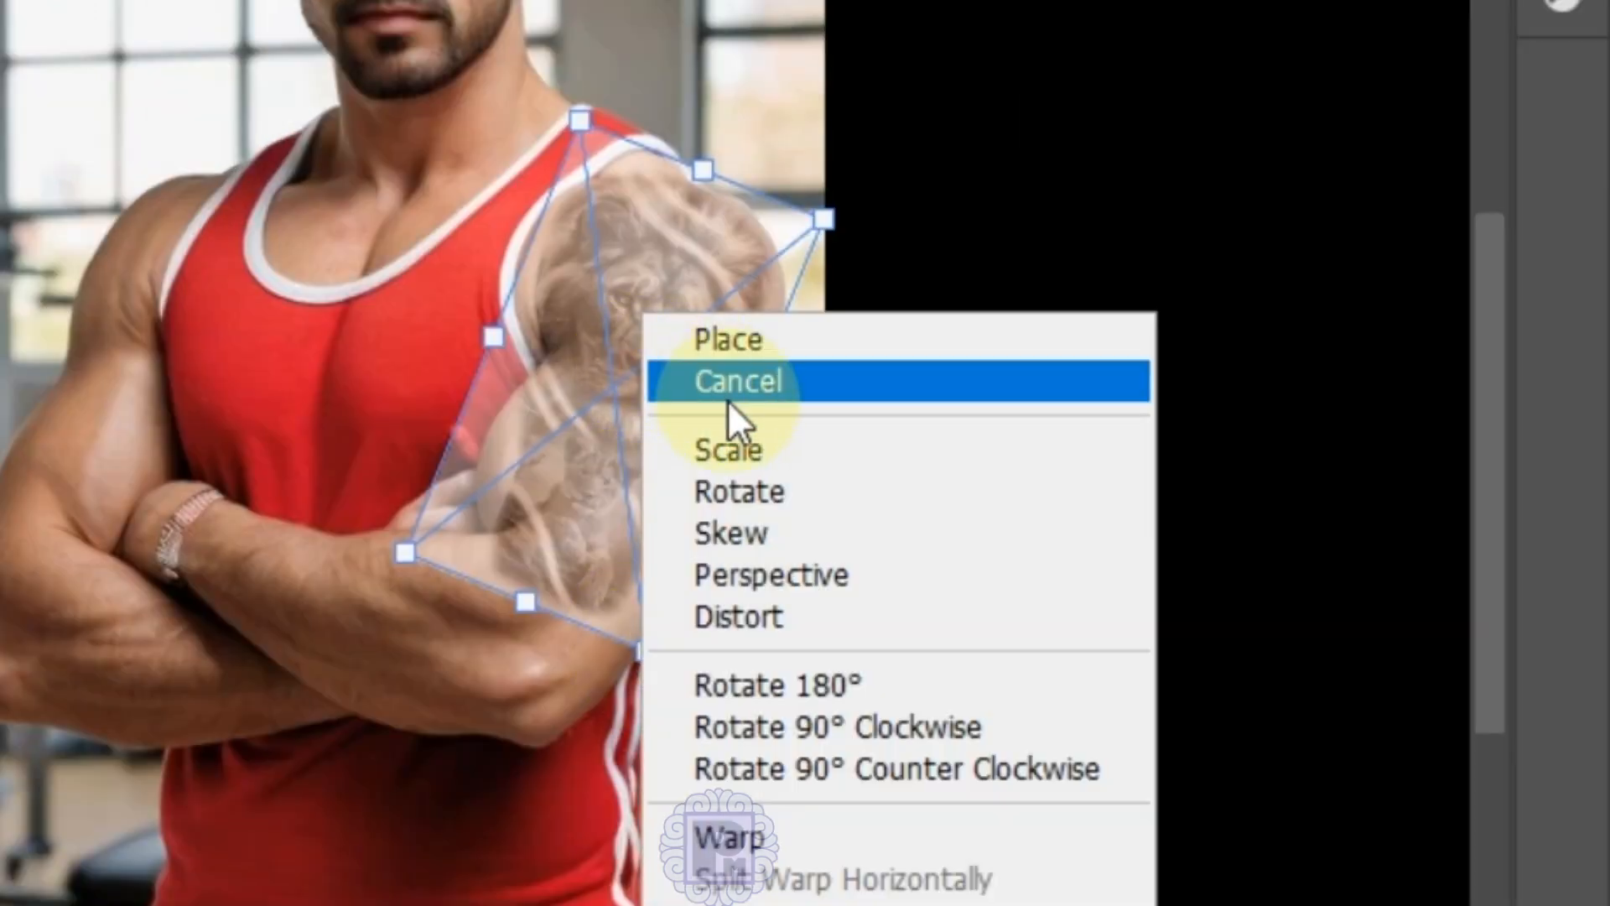
click(817, 444)
mouse_move(643, 646)
mouse_down()
mouse_move(665, 687)
mouse_move(654, 652)
mouse_move(675, 658)
mouse_move(673, 644)
mouse_up()
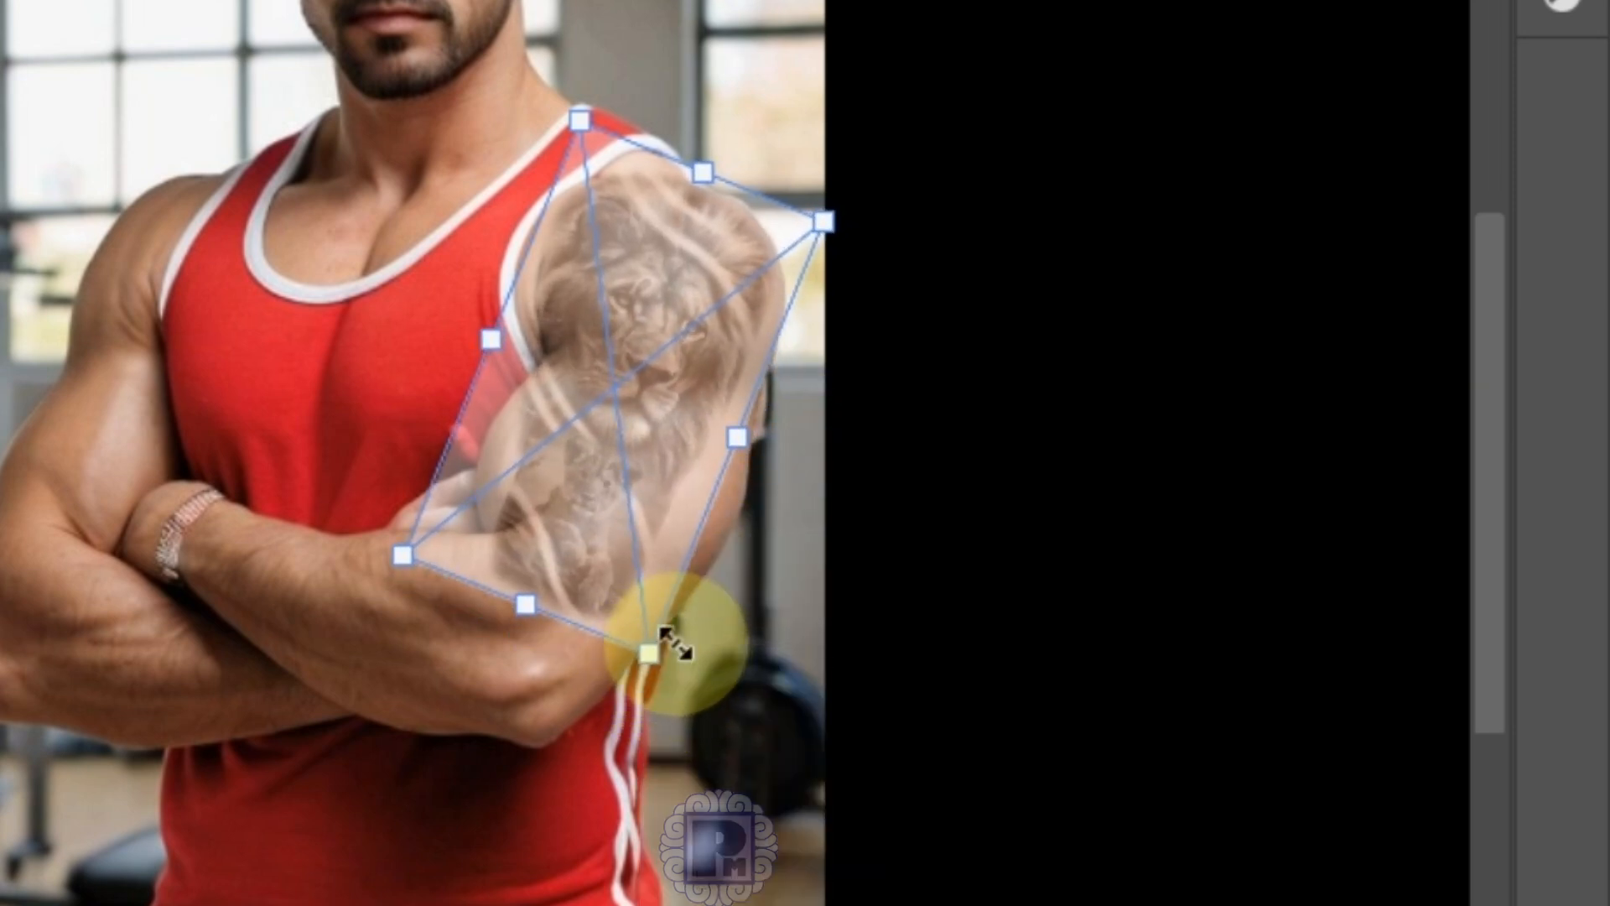
drag(662, 431, 686, 443)
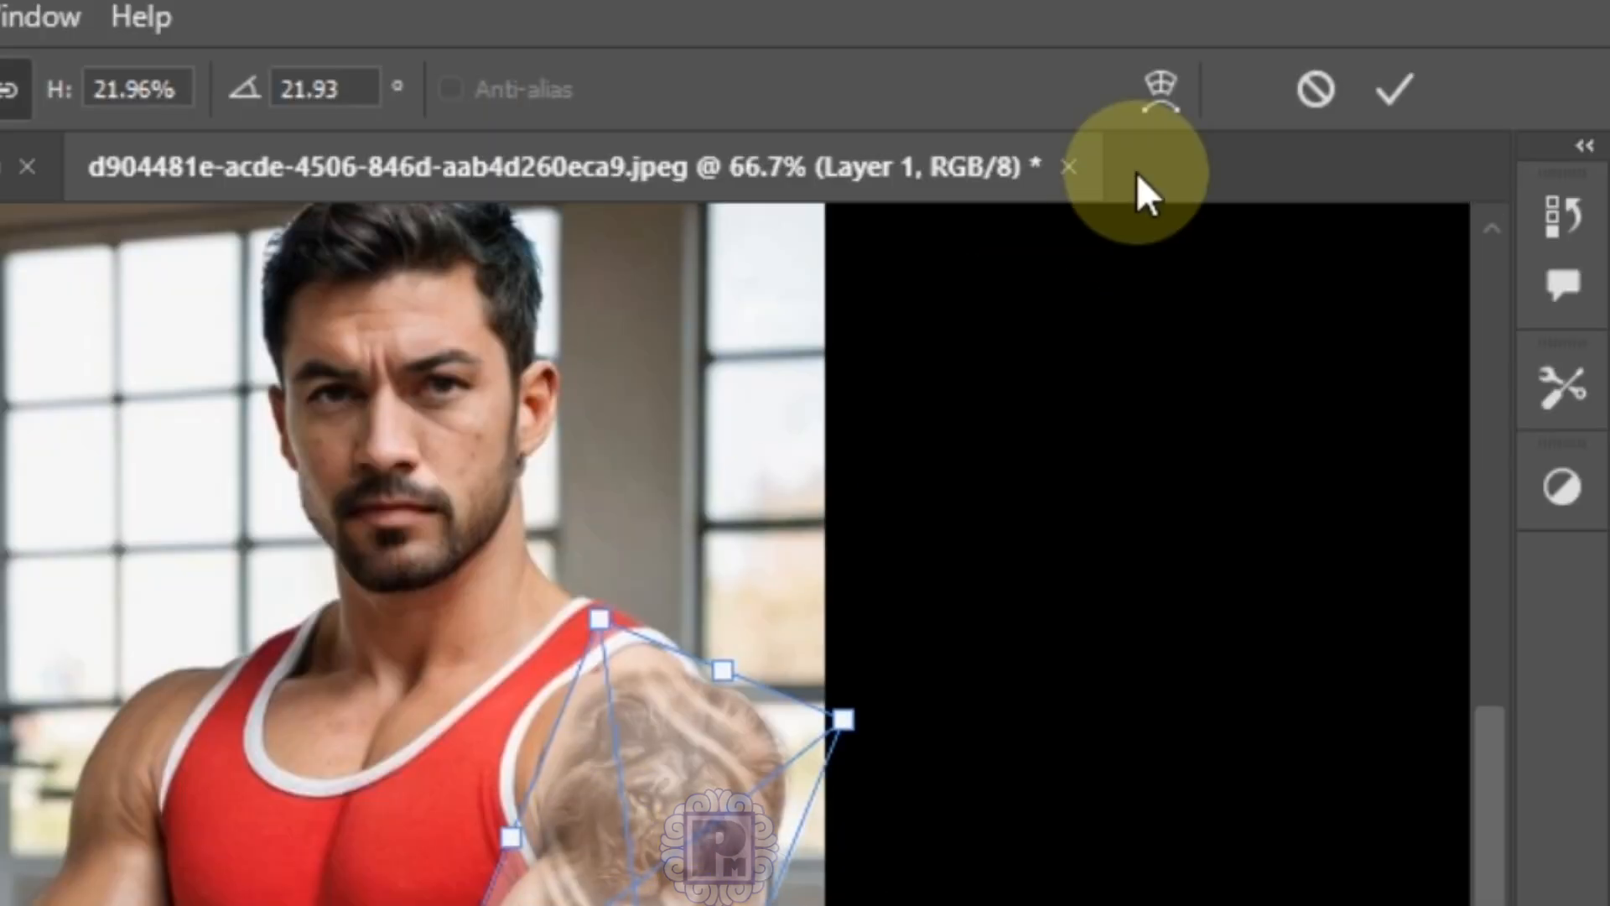
Step: Drag the tattoo's warp mesh edges so it wraps around the upper arm and shoulder
click(1161, 87)
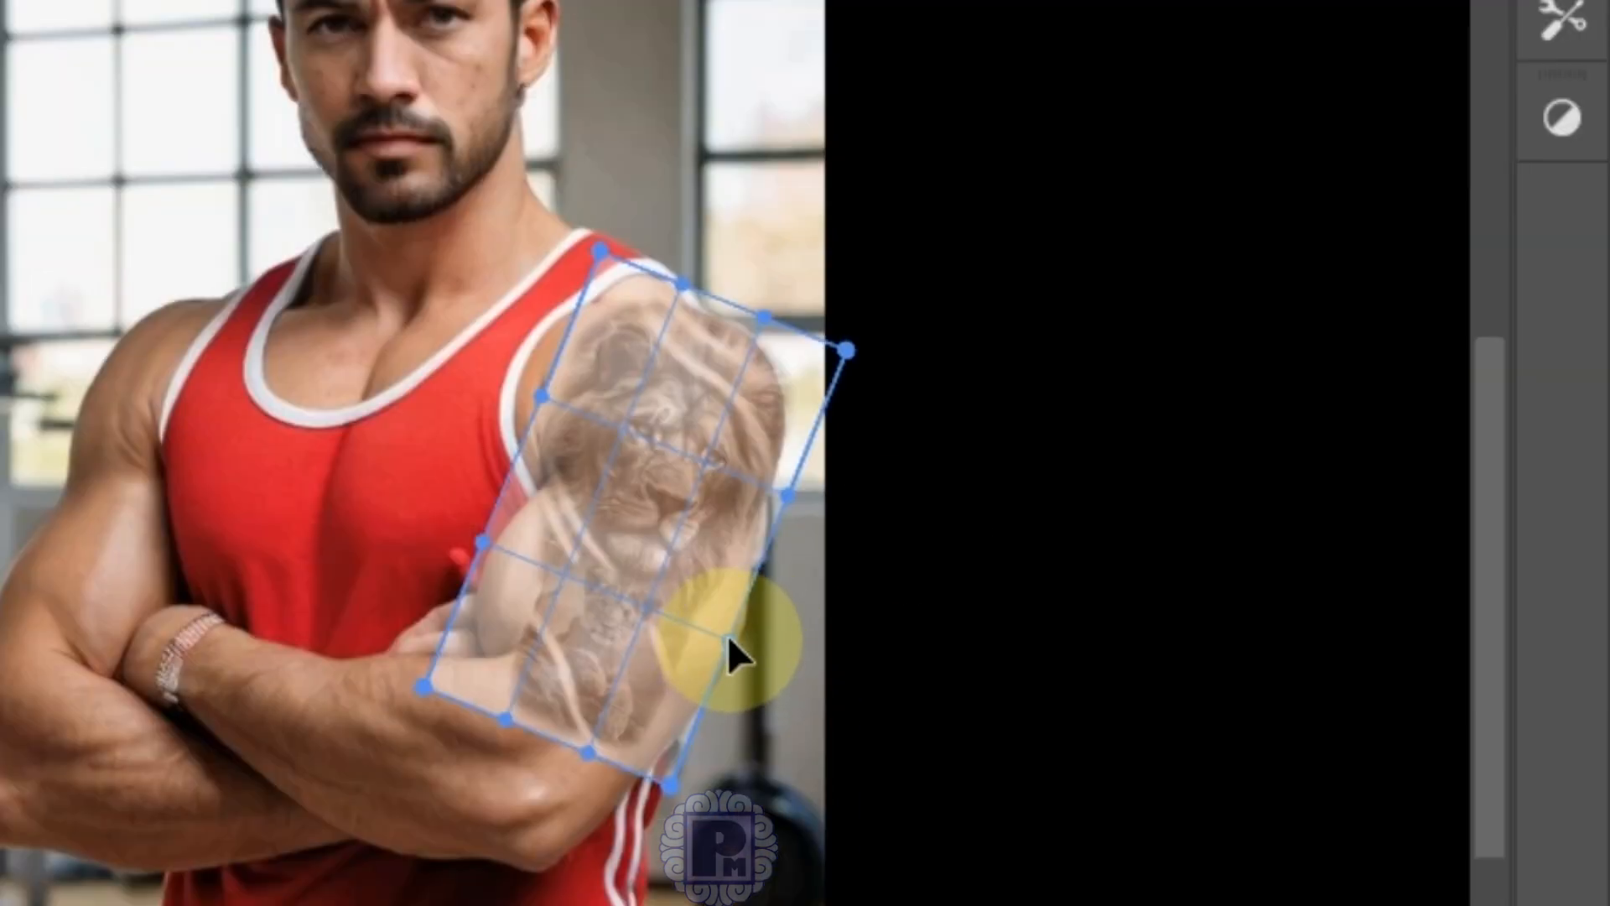
drag(727, 637, 780, 774)
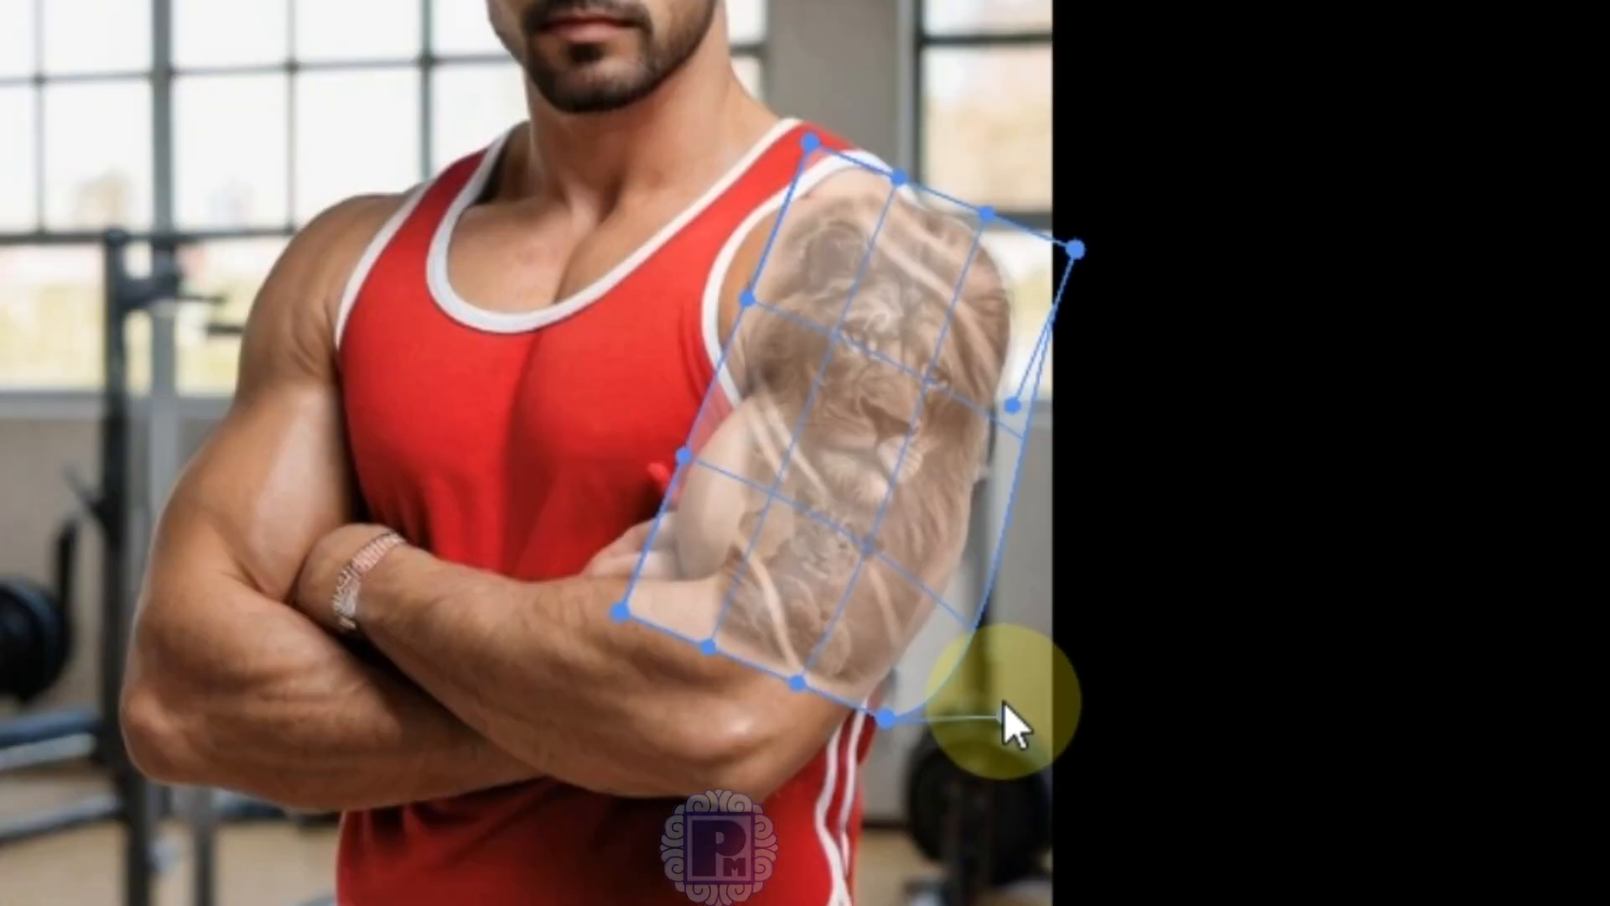
drag(1004, 702, 1002, 697)
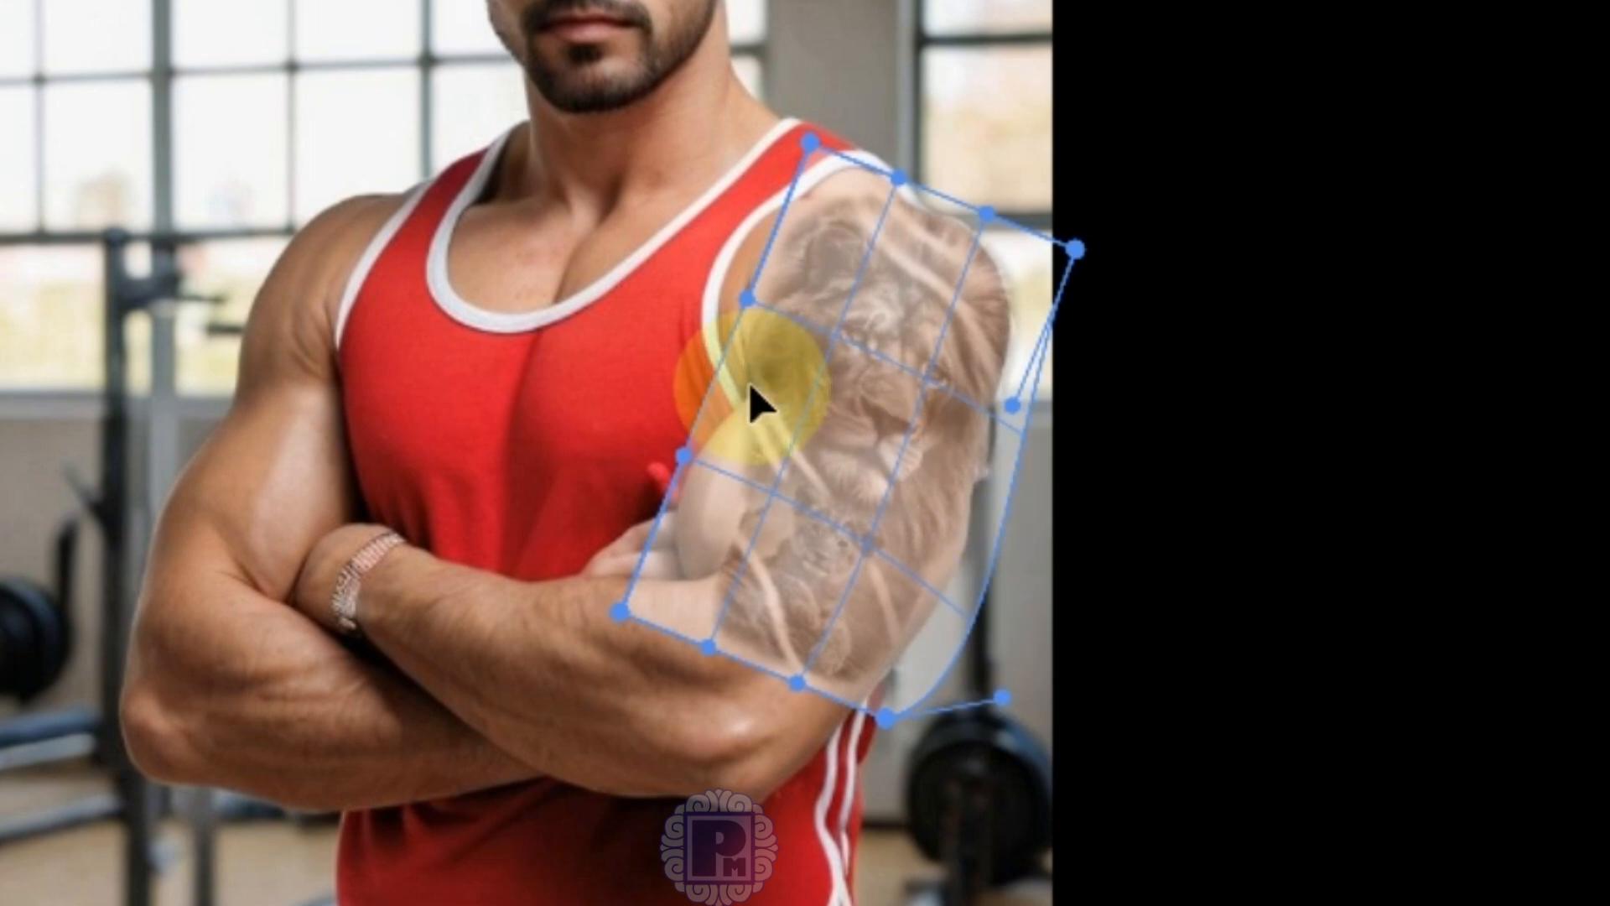
drag(682, 453, 675, 419)
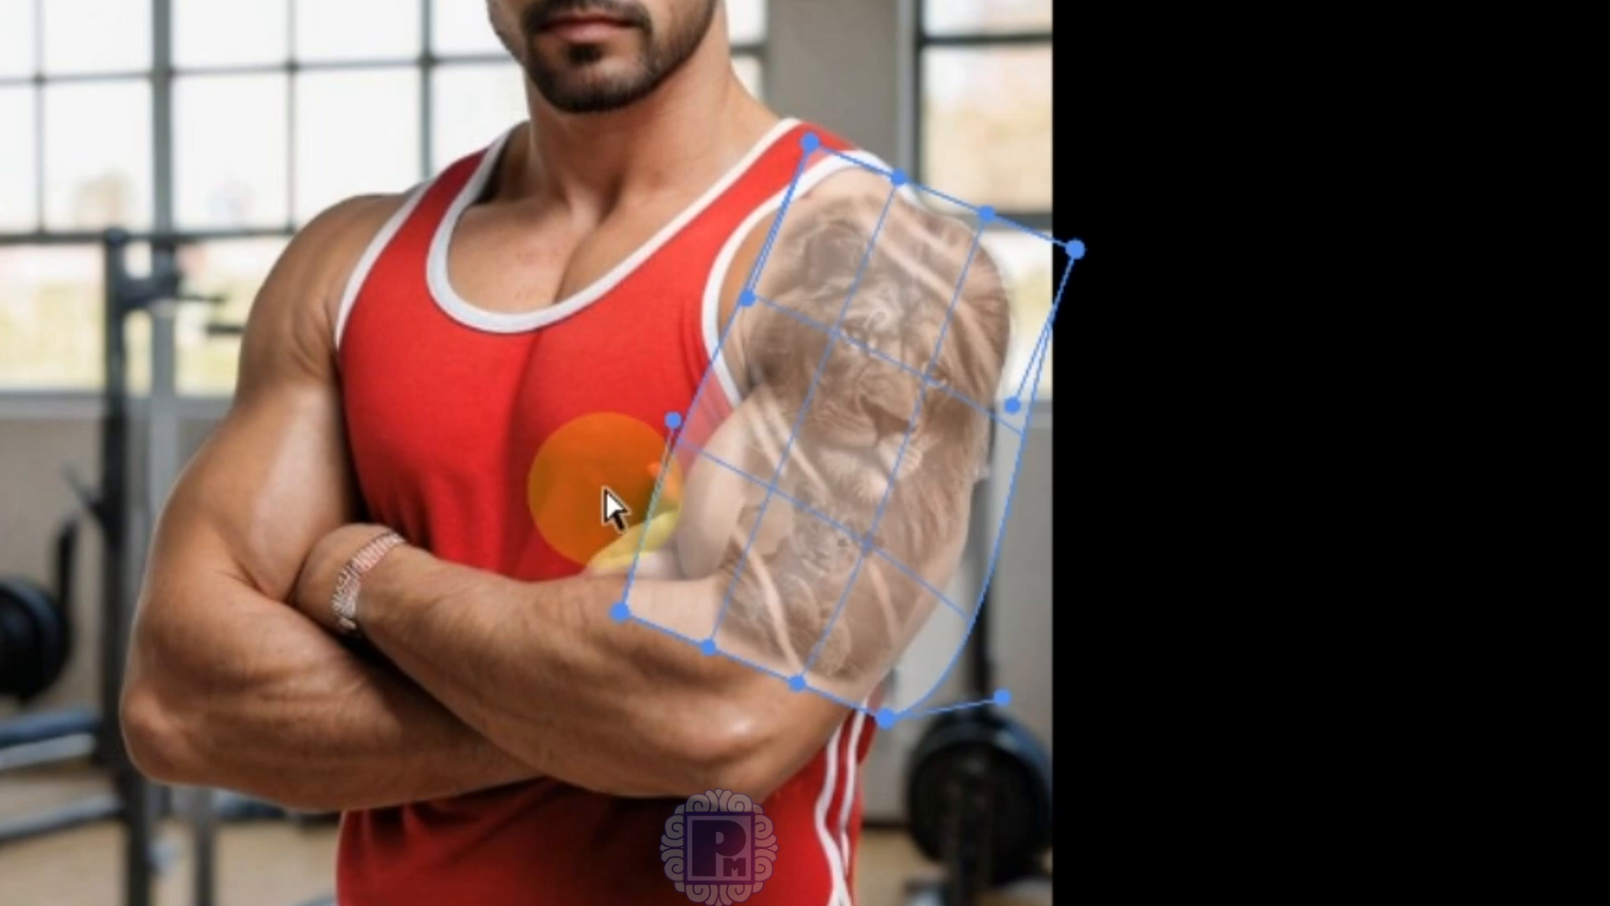
drag(635, 453, 417, 689)
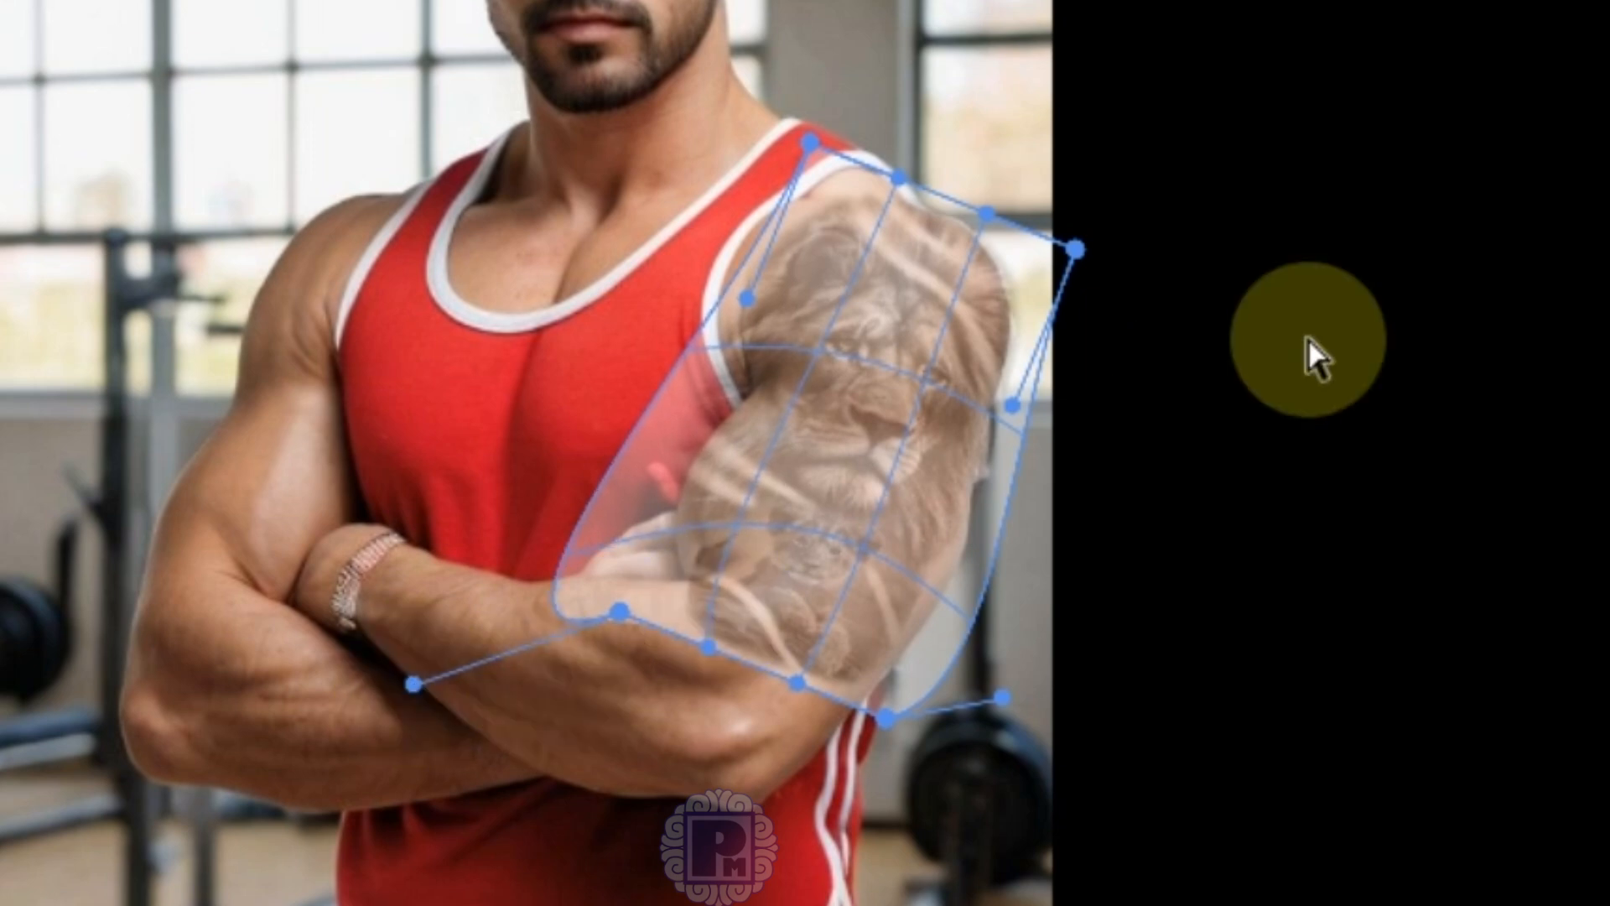
drag(1003, 698, 1035, 710)
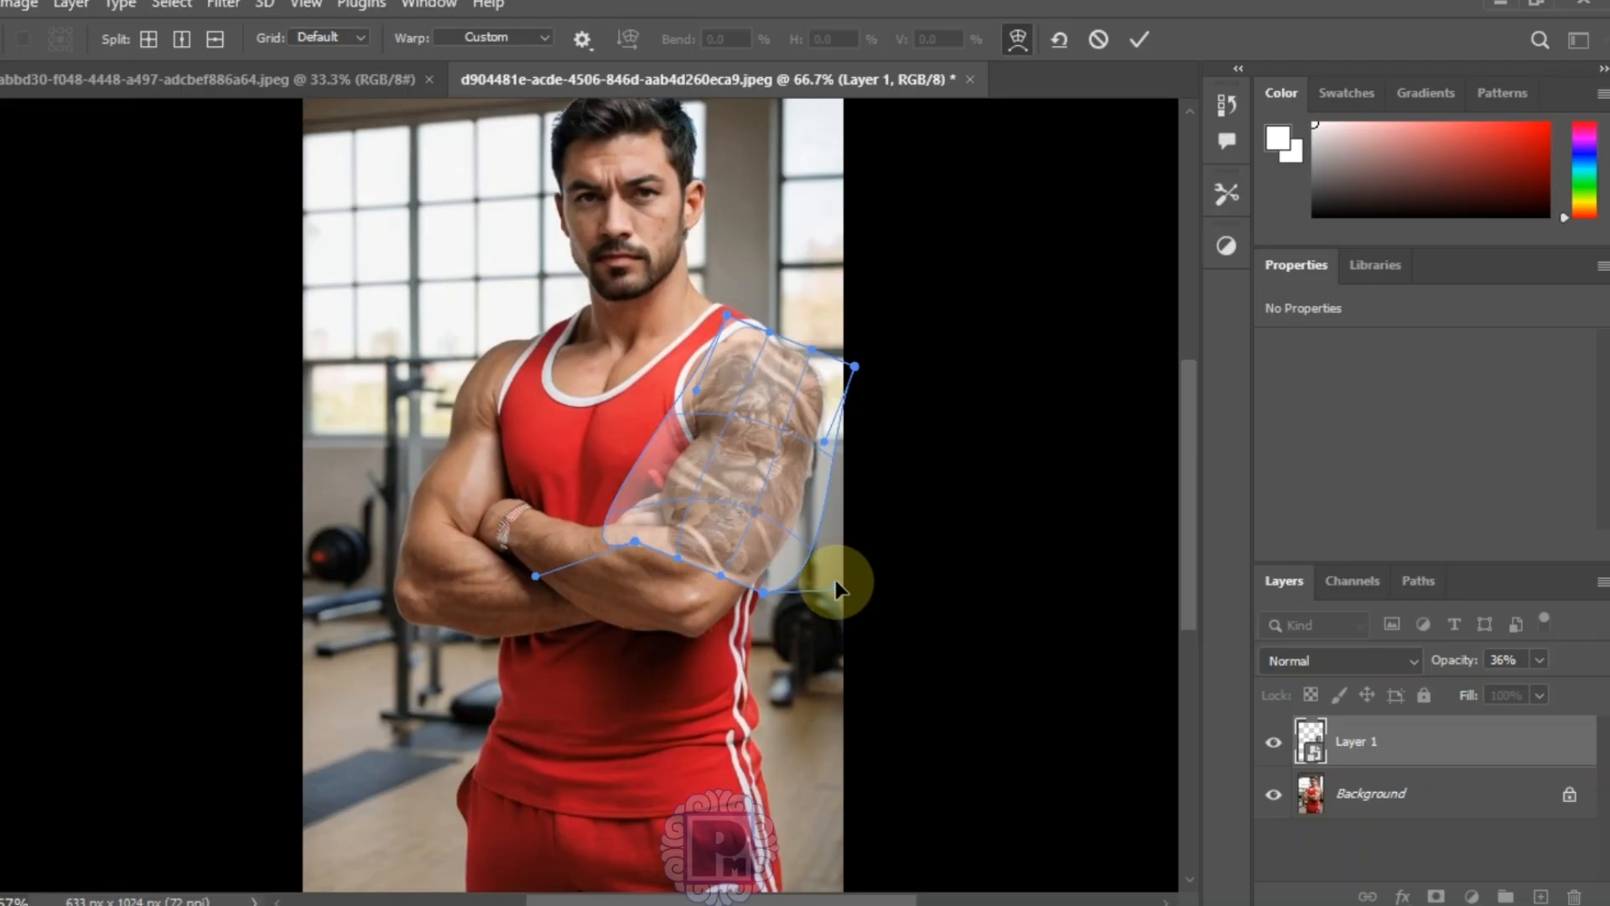
click(1148, 39)
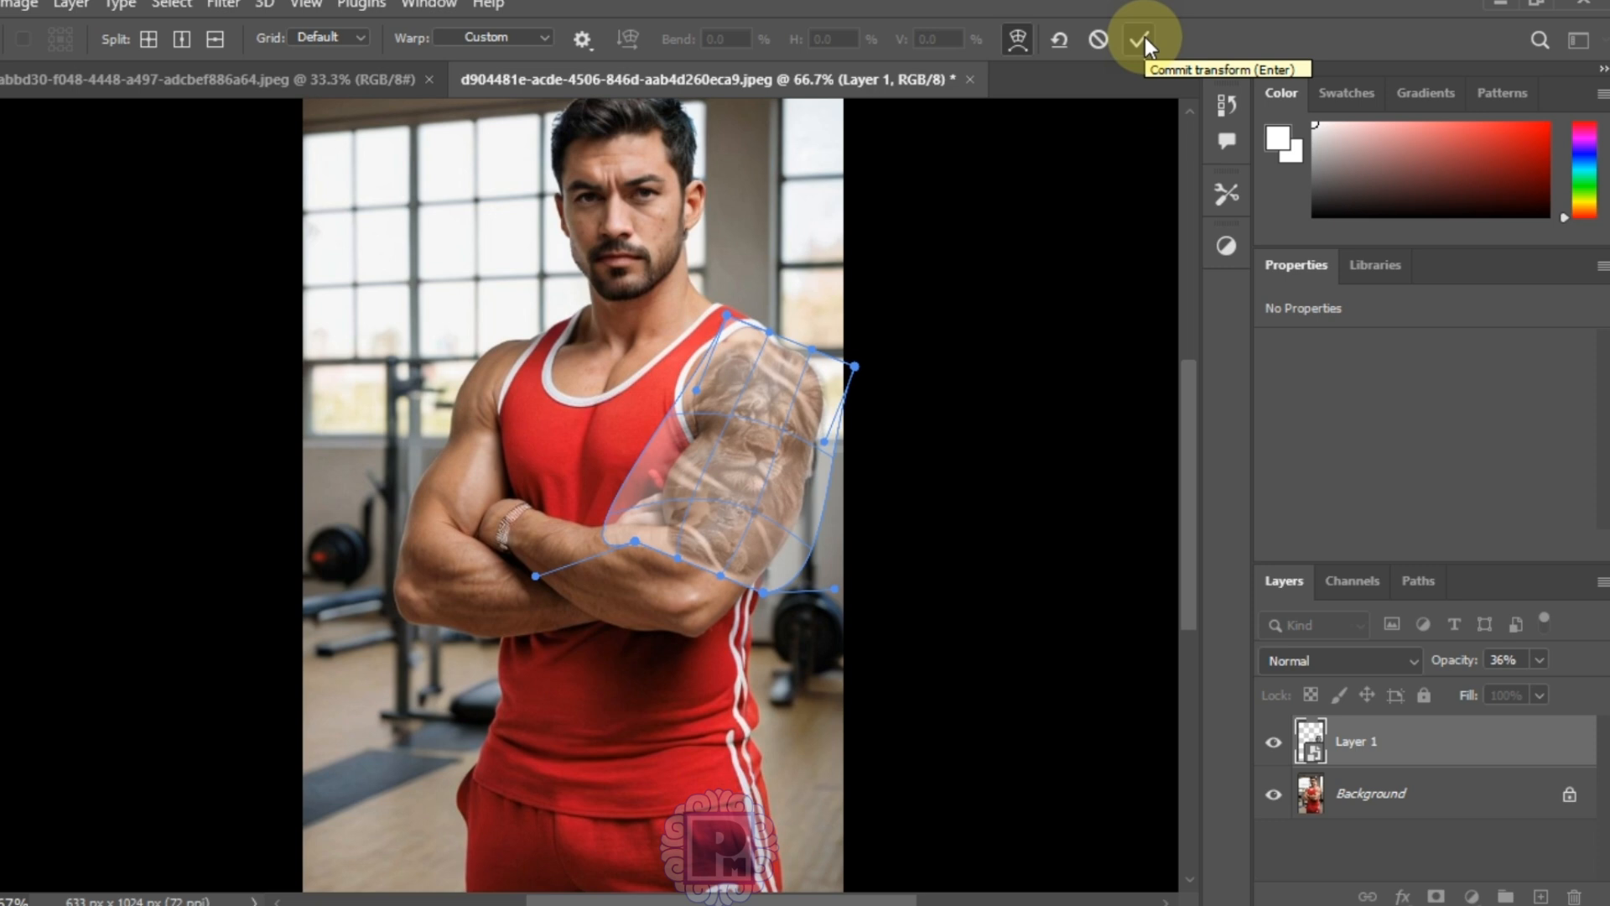
Step: Commit the warp, restore the tattoo to 100% opacity and set its blend mode to Multiply
click(1141, 39)
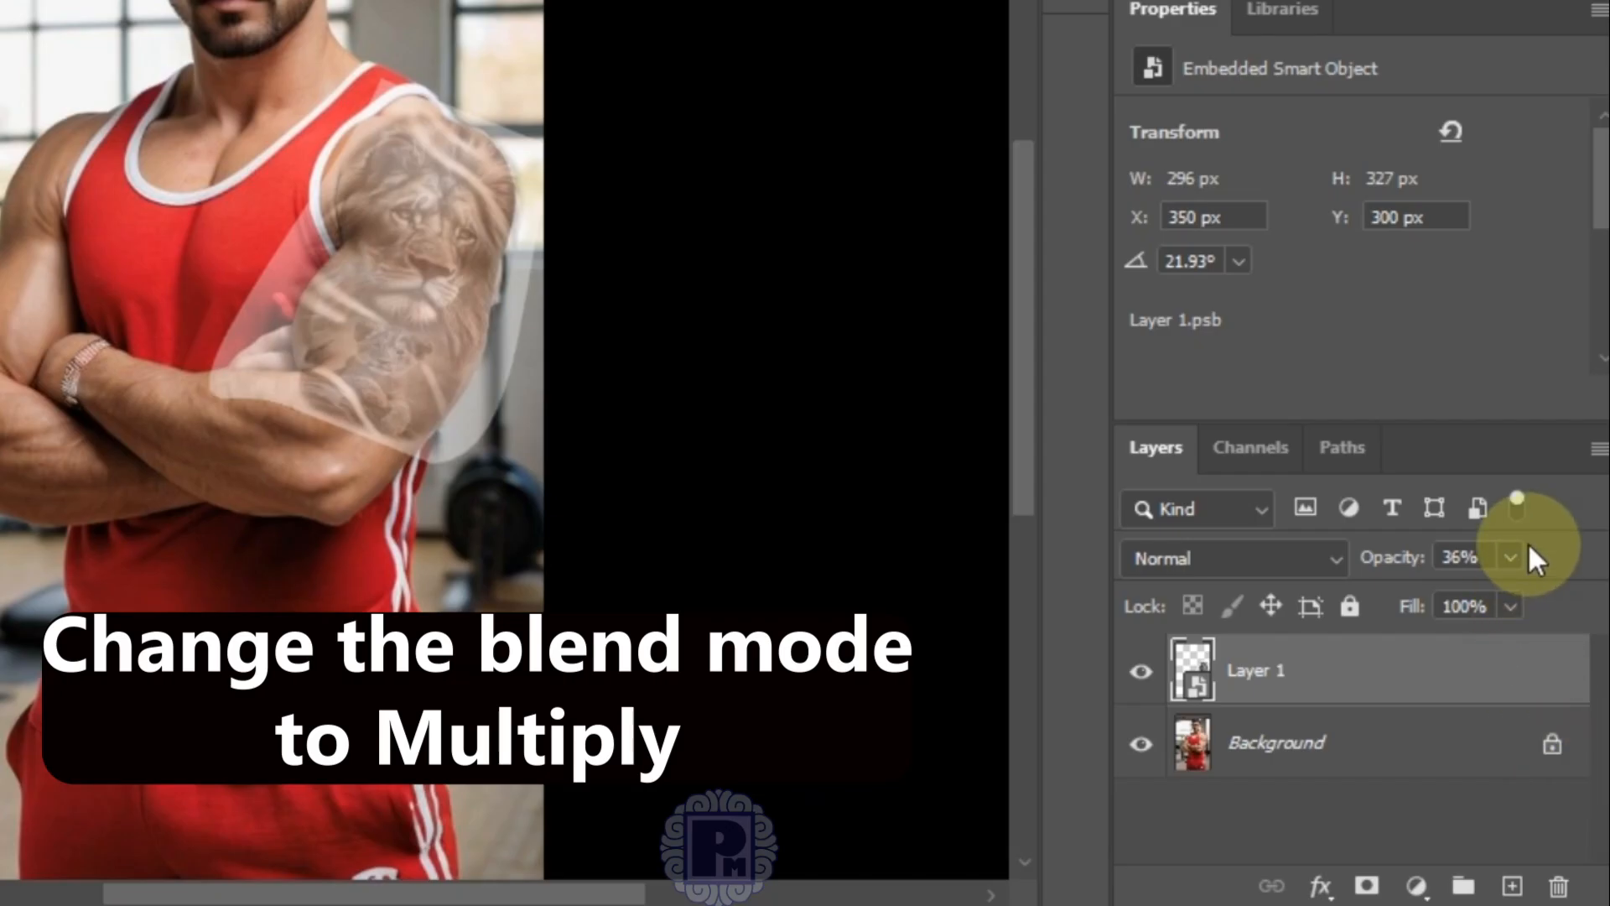
click(1540, 660)
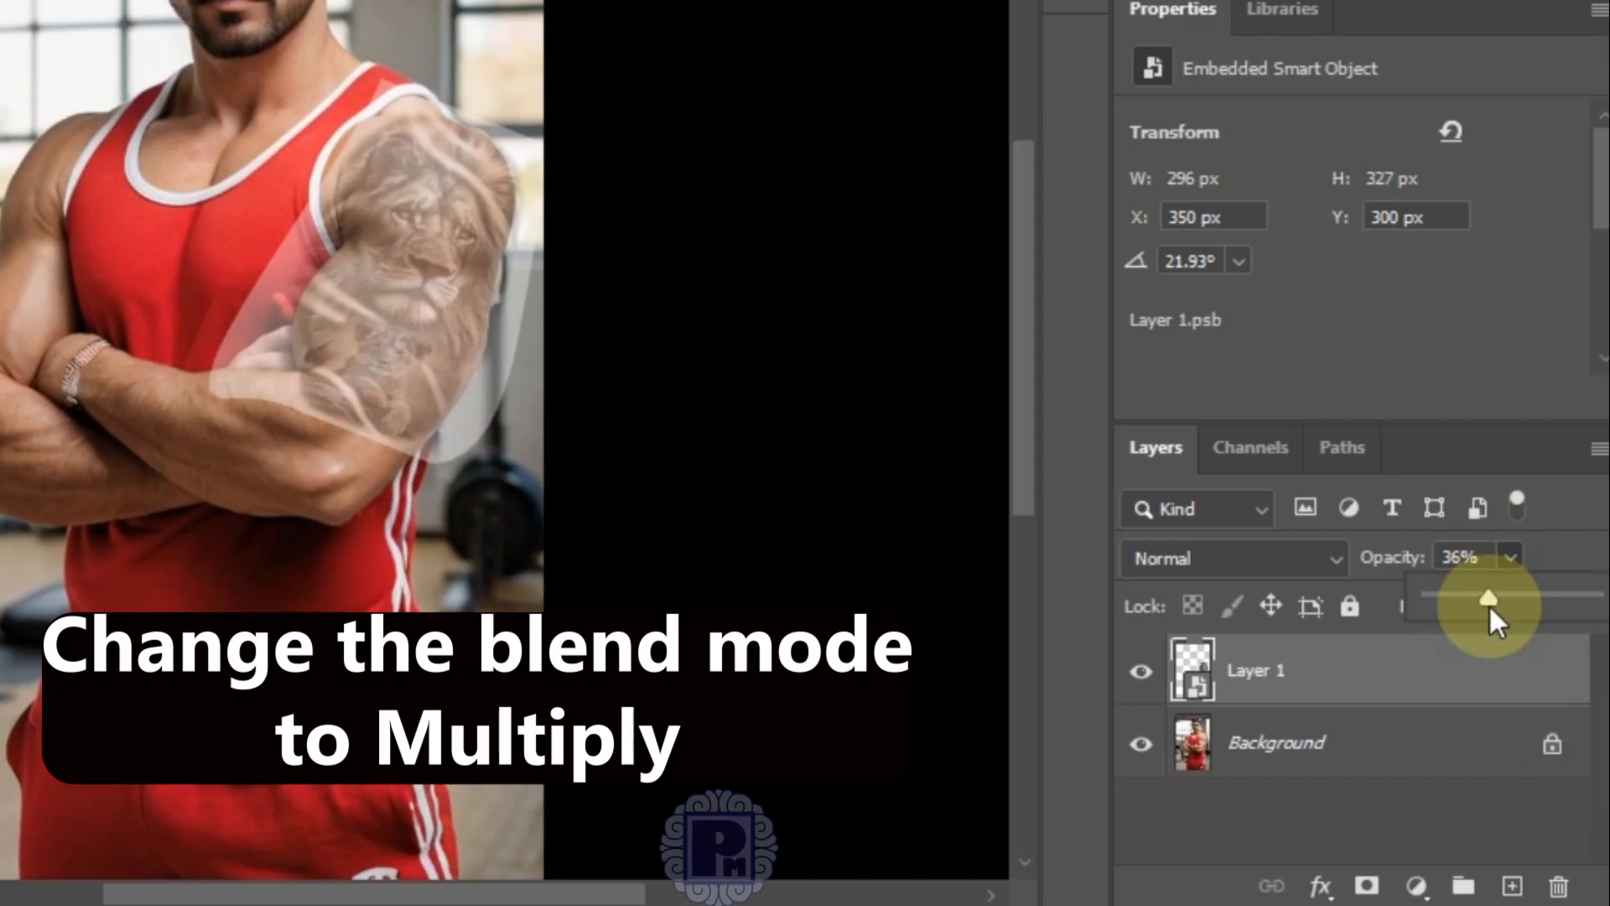
drag(1487, 603, 1592, 597)
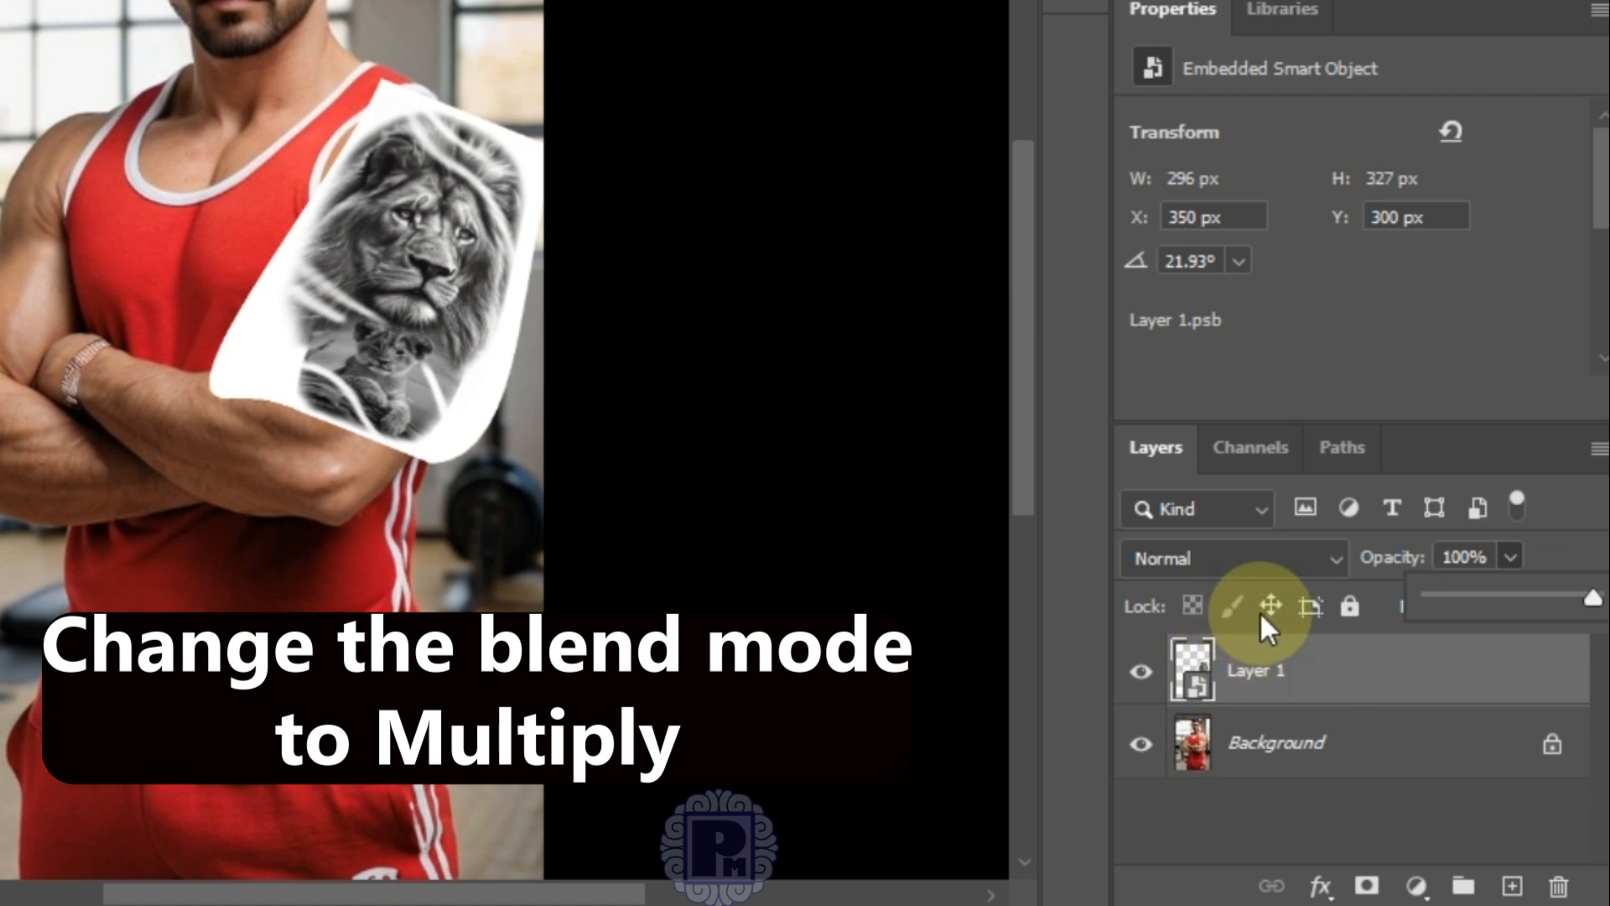
click(1330, 561)
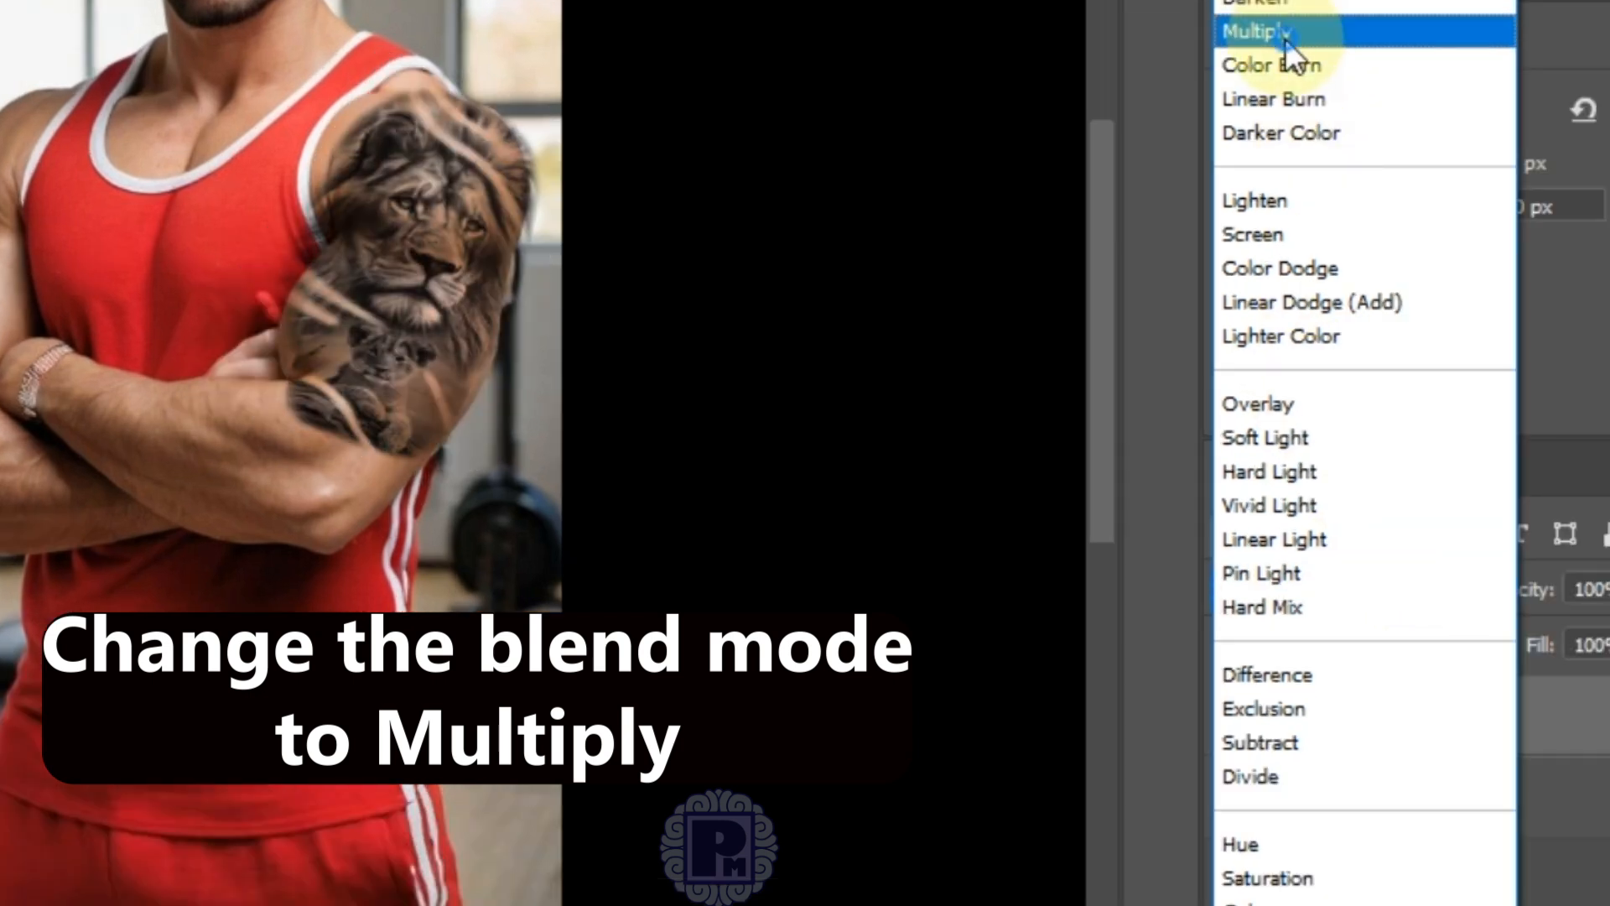
click(1285, 39)
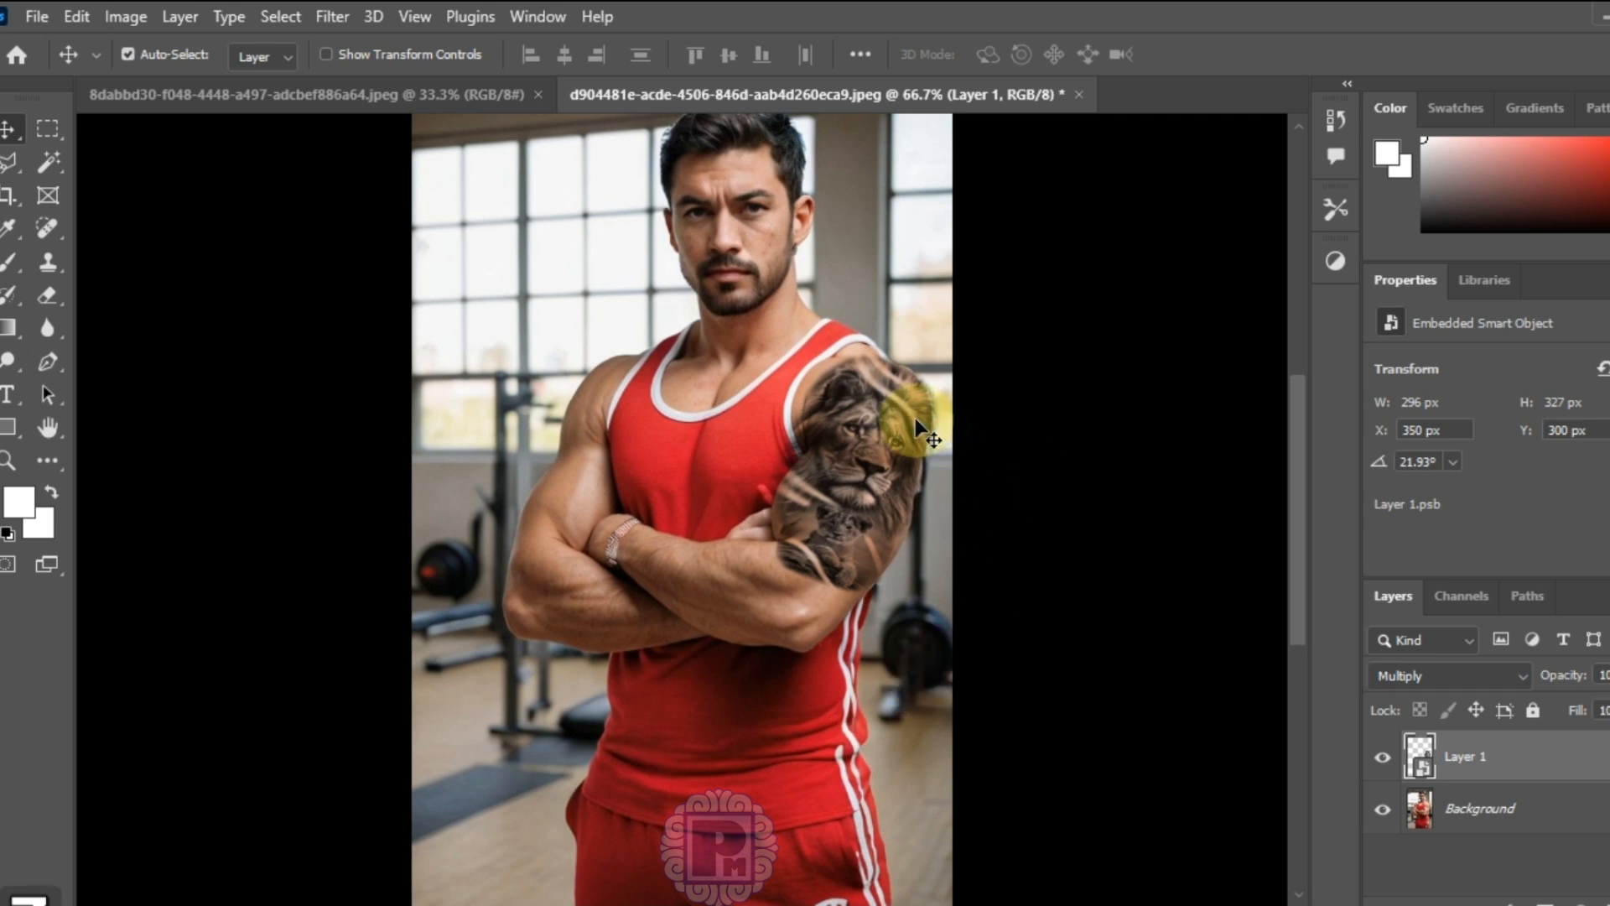
key(z)
click(873, 425)
click(924, 393)
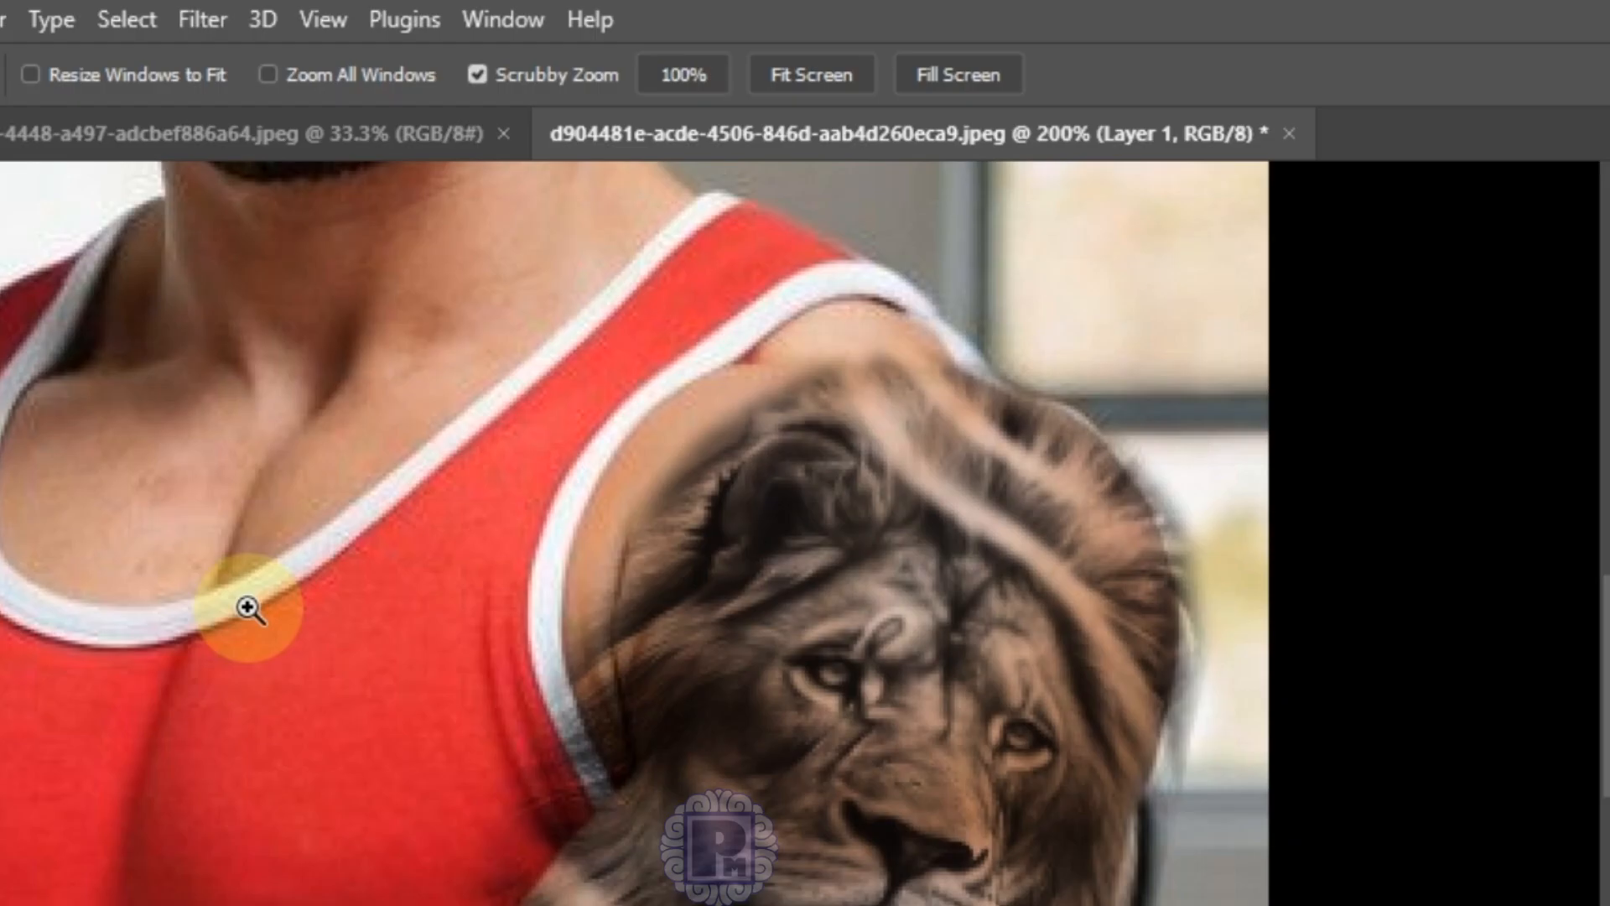
Step: Open the Liquify filter on the lion tattoo layer
click(200, 20)
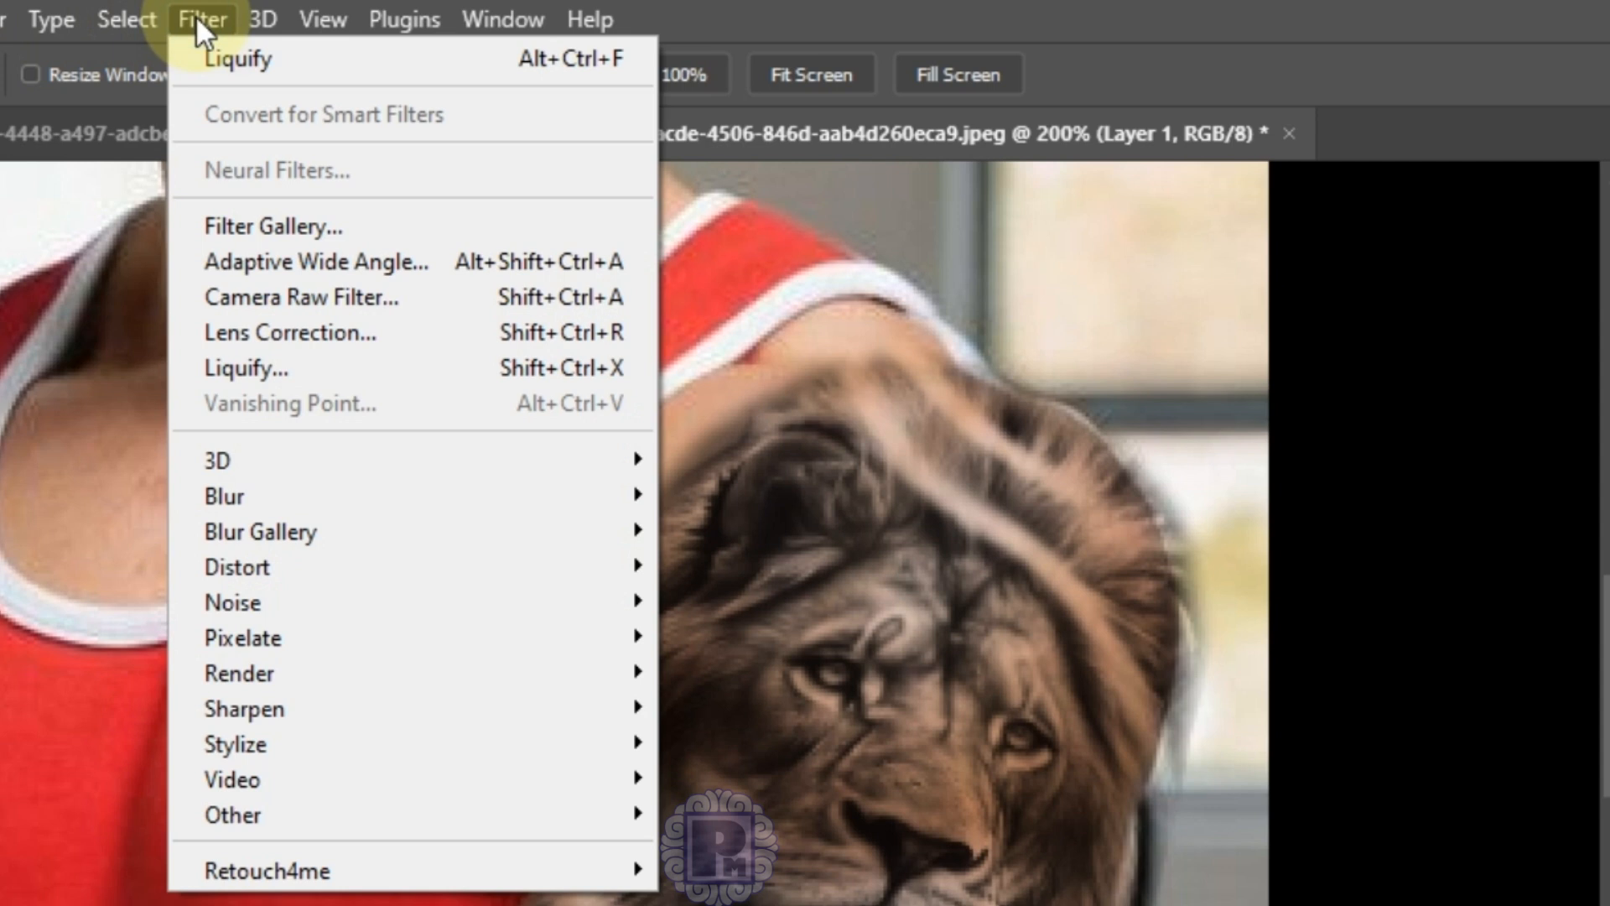
click(231, 368)
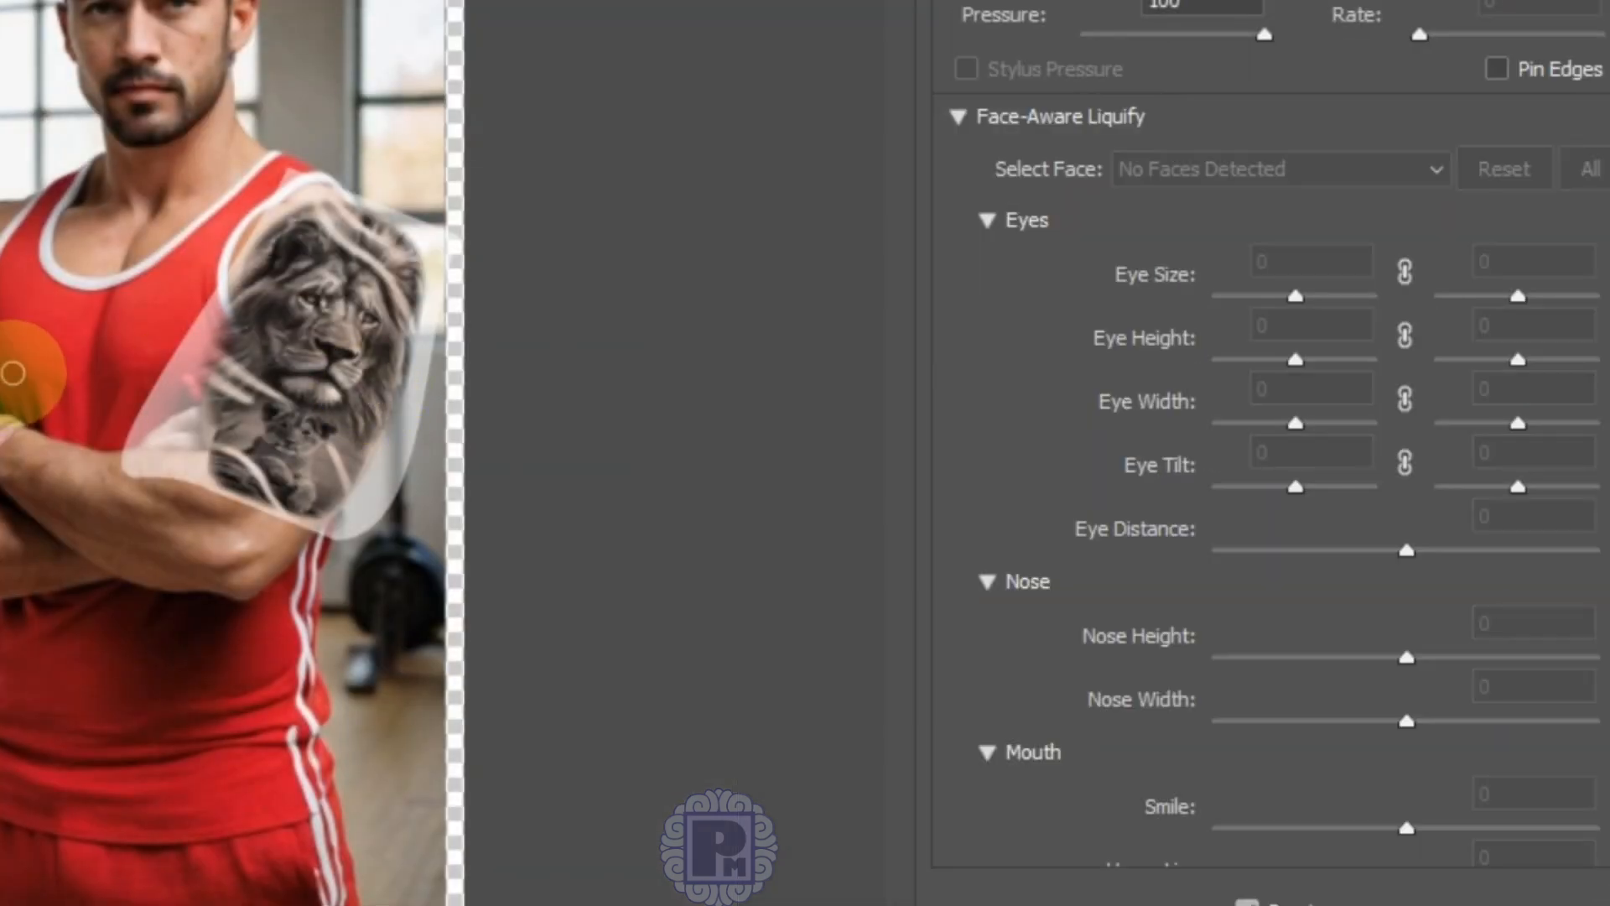
drag(1603, 277, 1605, 855)
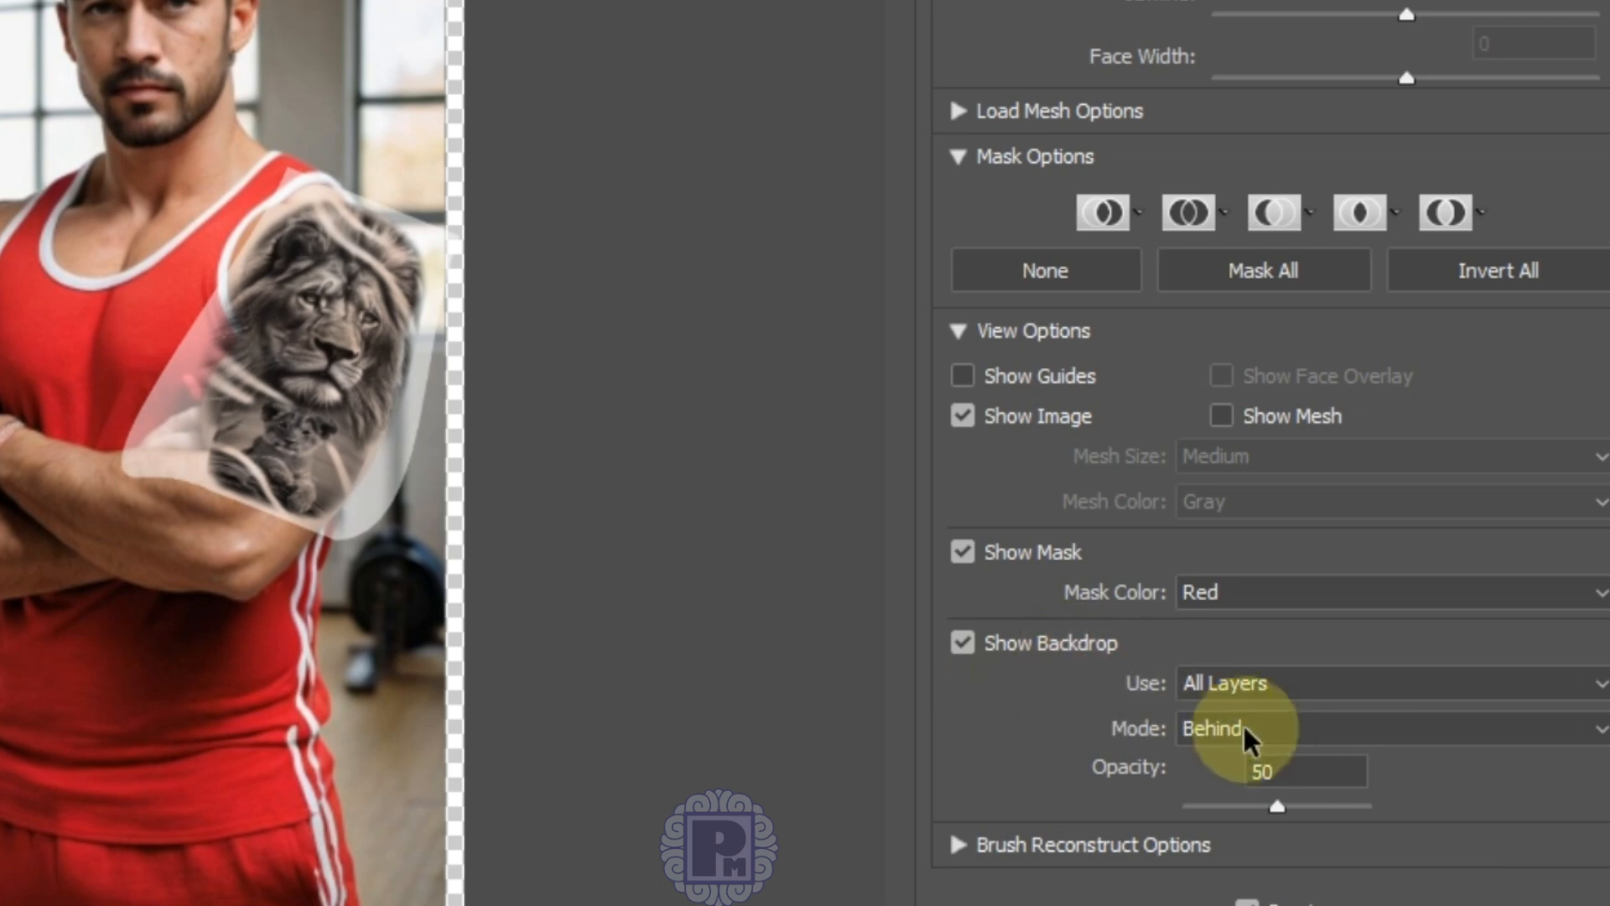
Step: Set the Liquify backdrop to the Background layer, drawn Behind the tattoo at 50% opacity
click(1275, 679)
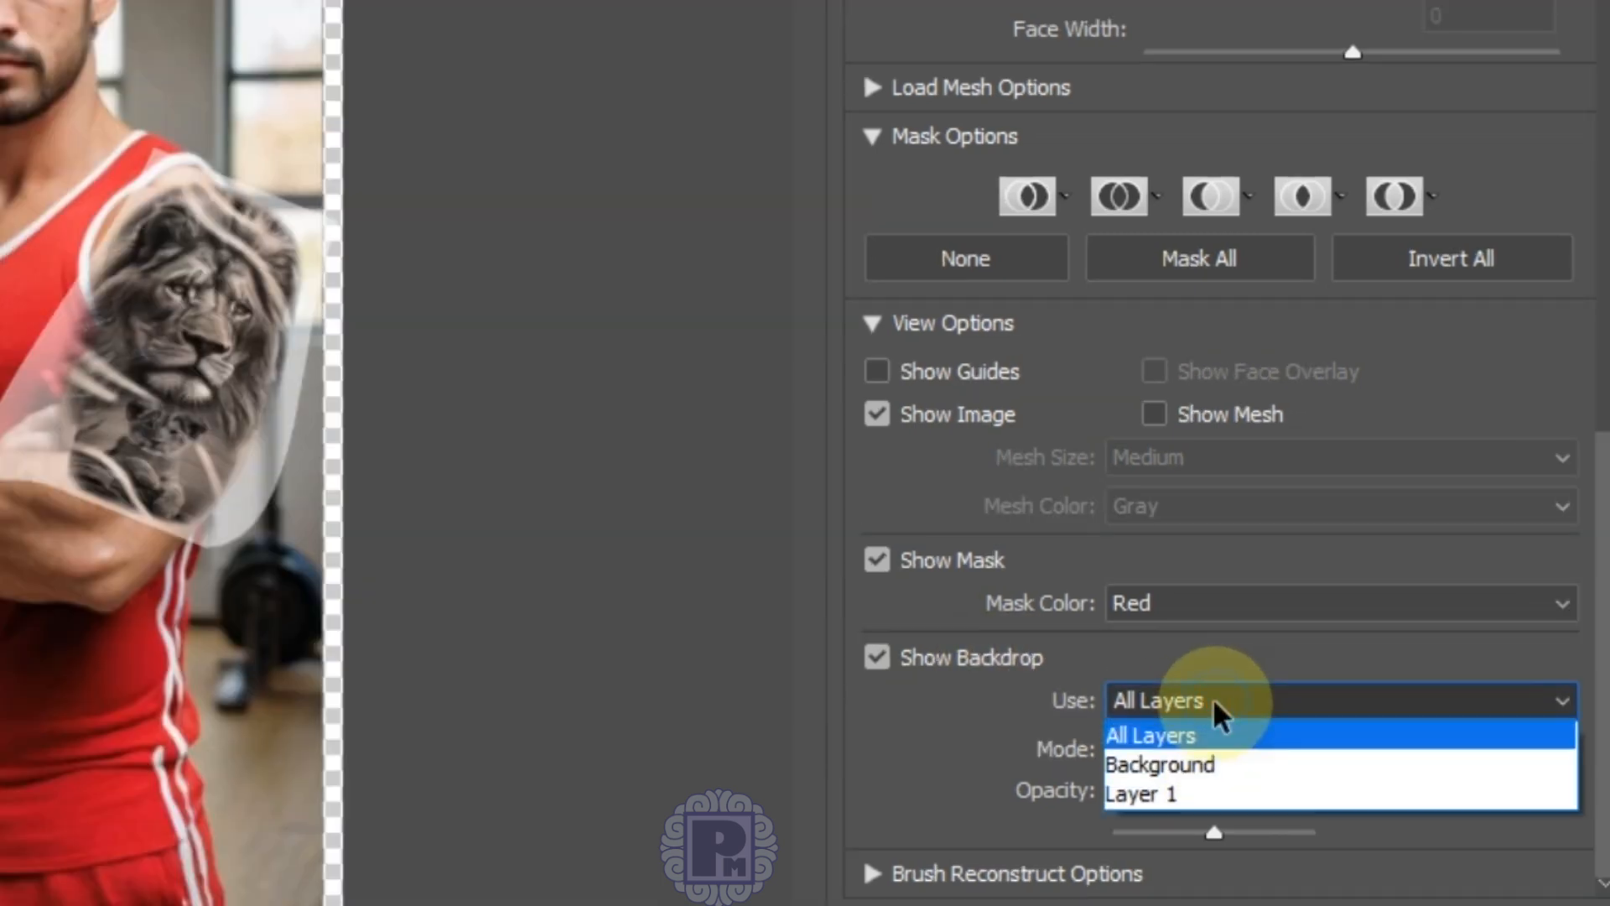
click(1240, 744)
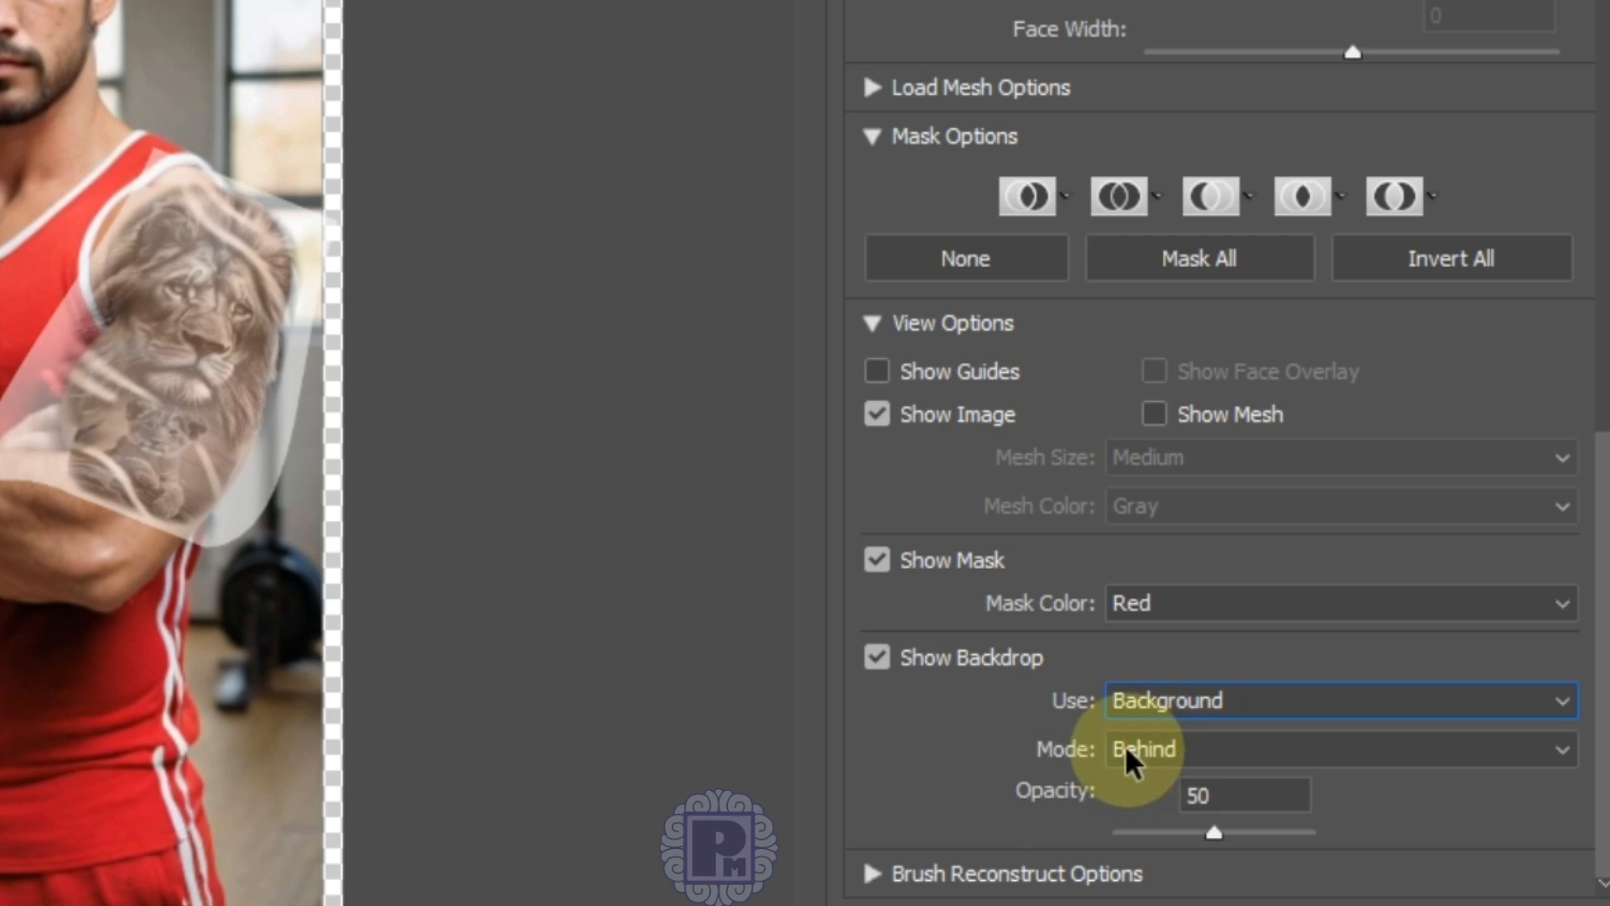
click(1155, 747)
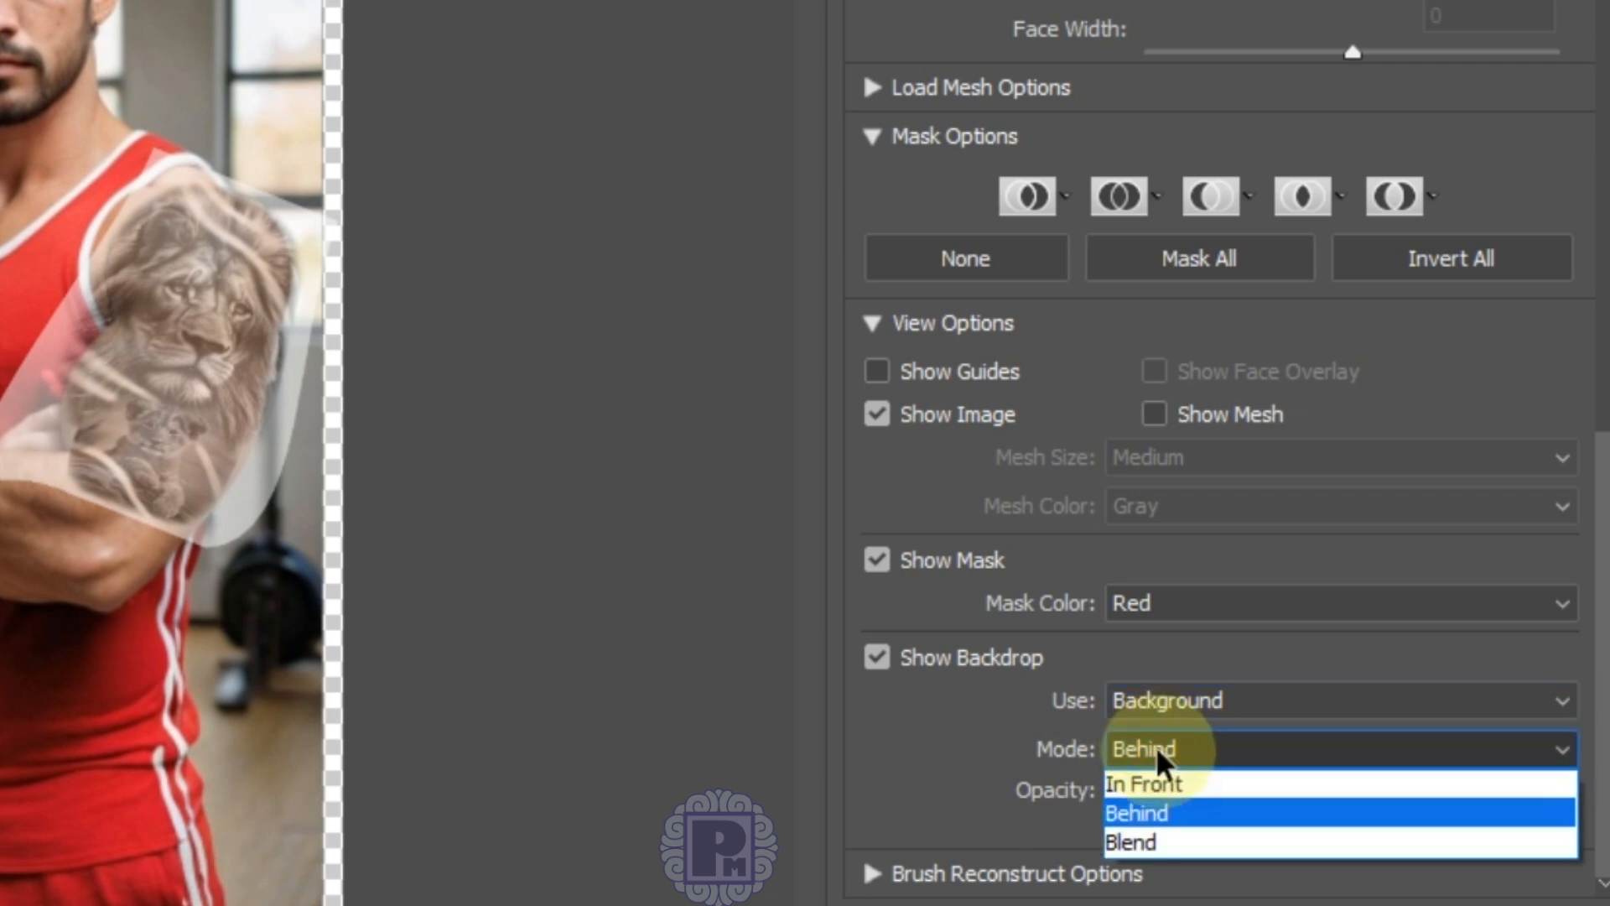
click(1171, 817)
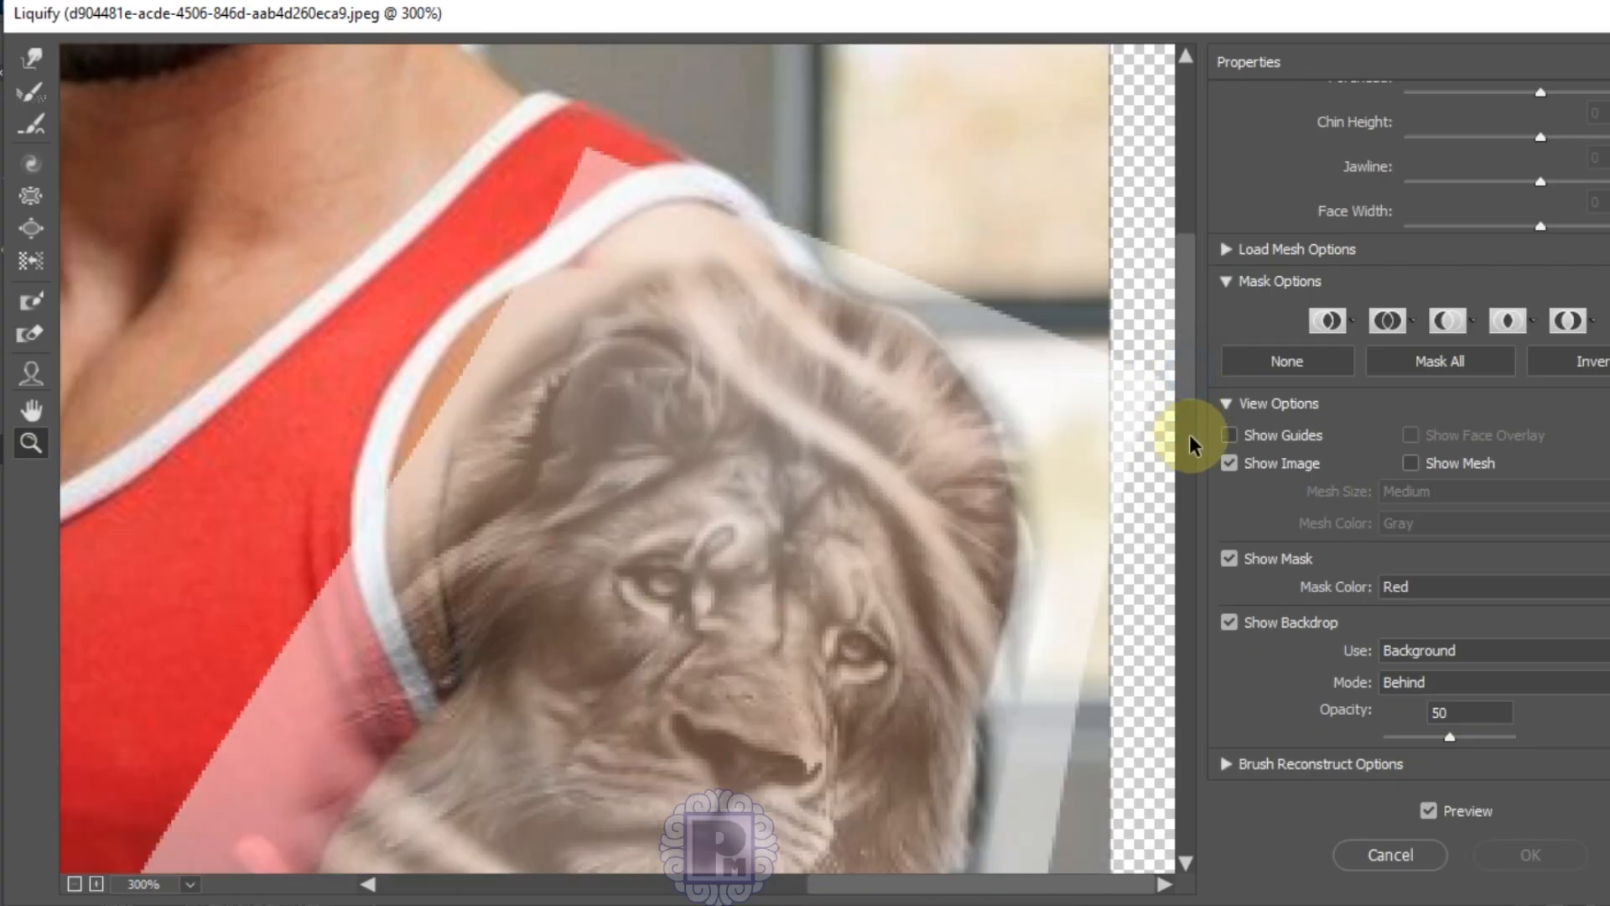
scroll(1193, 444, down, 3)
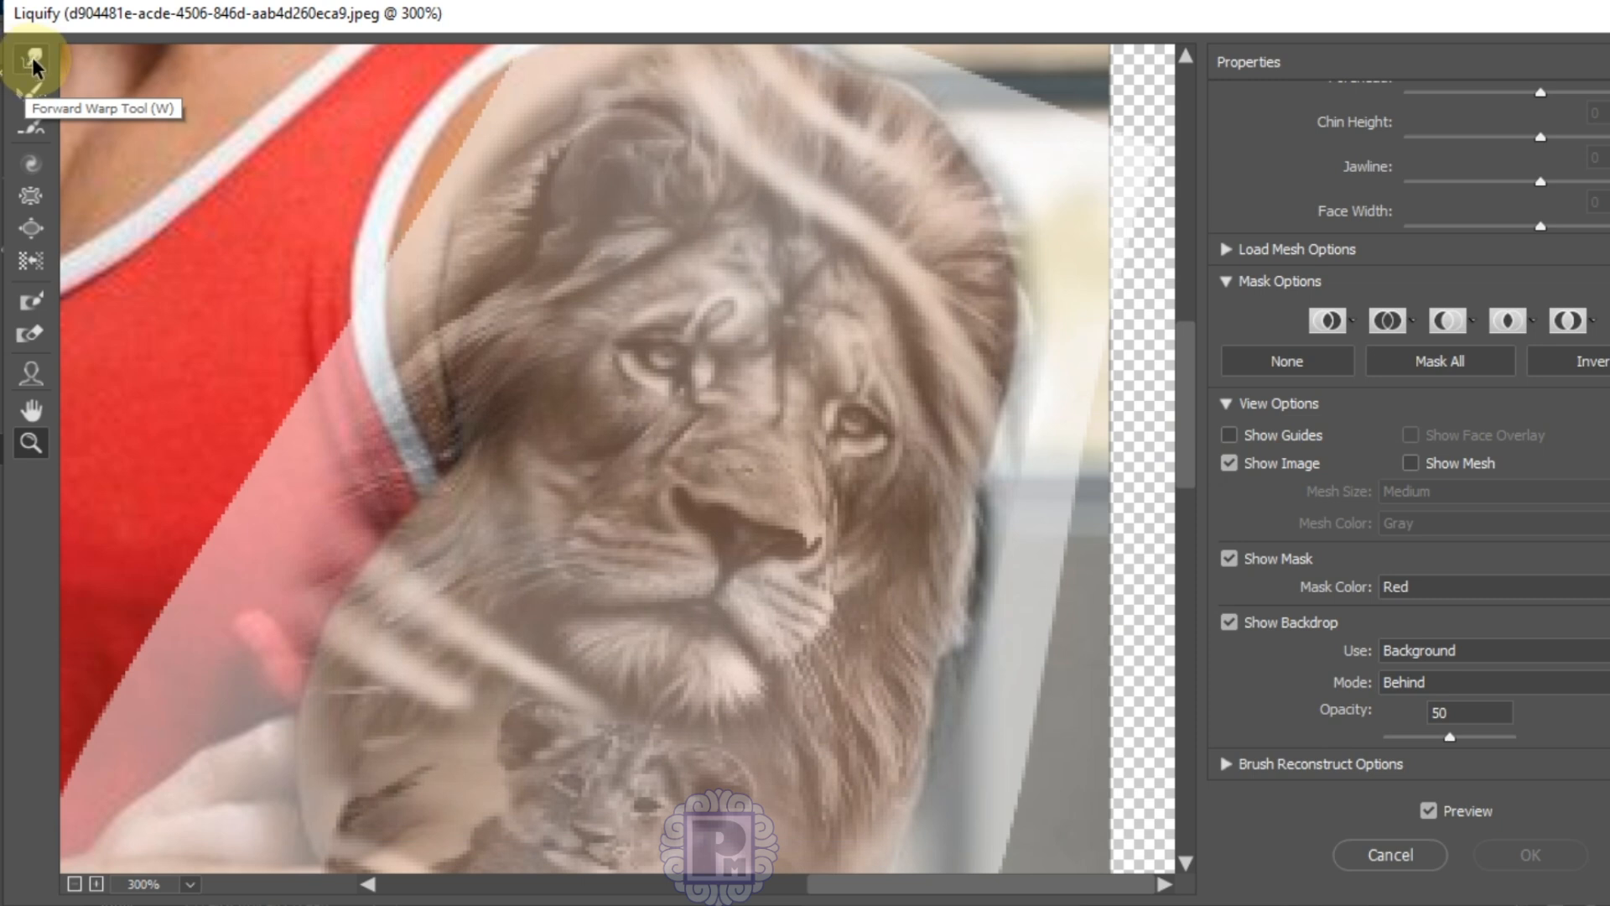
Step: Use the Forward Warp Tool to push the tattoo edges near the armpit, strap and mane
click(33, 61)
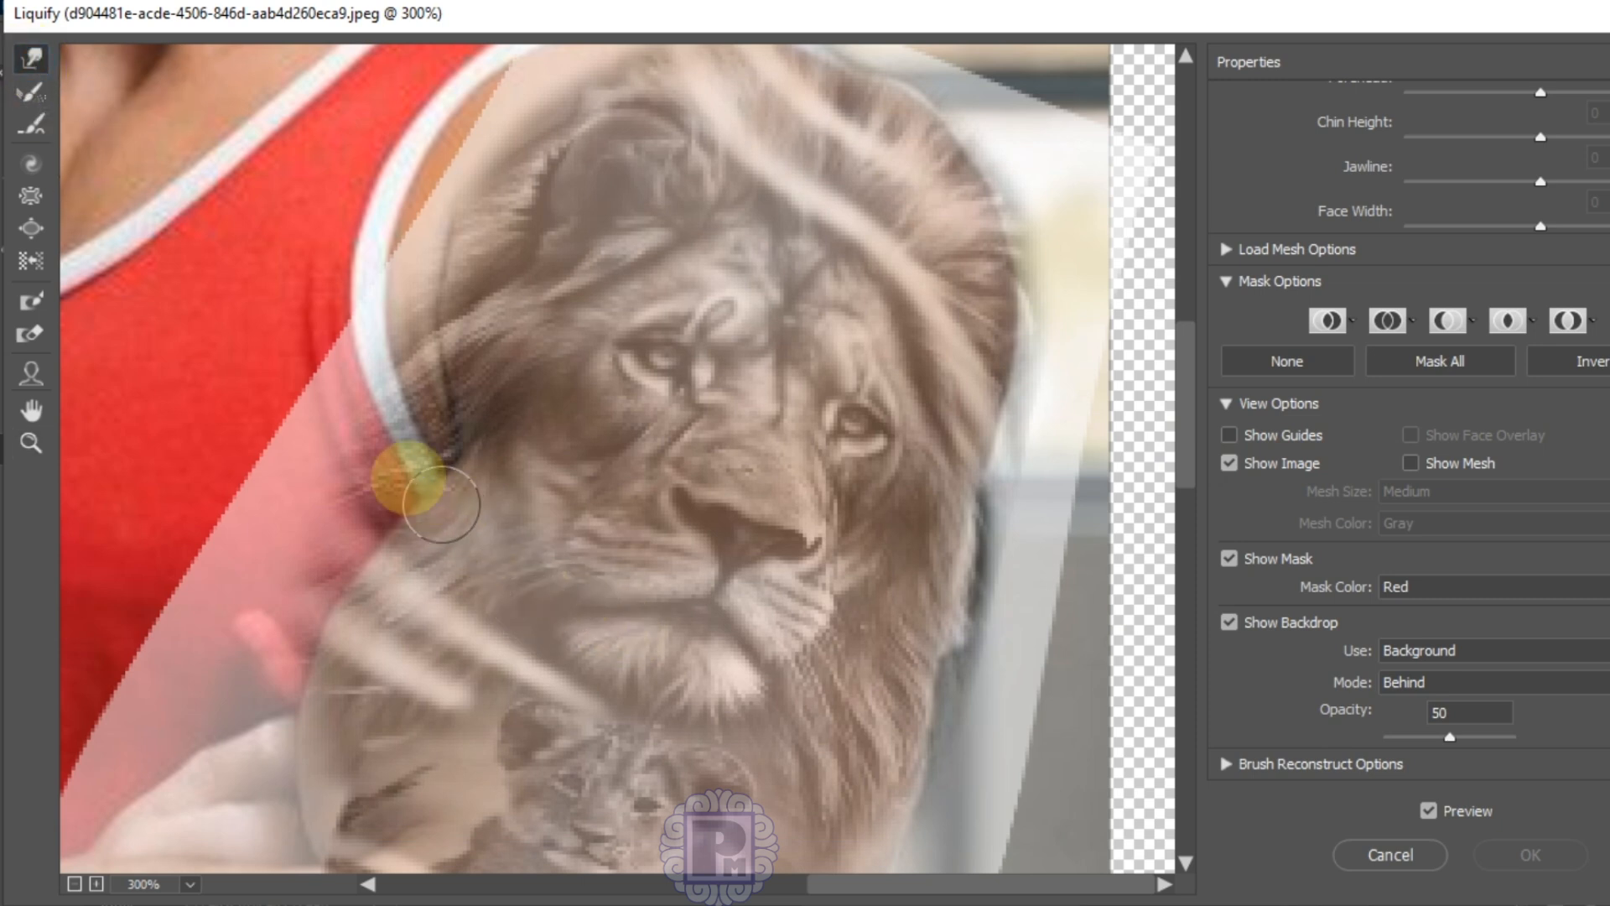
drag(361, 382, 465, 432)
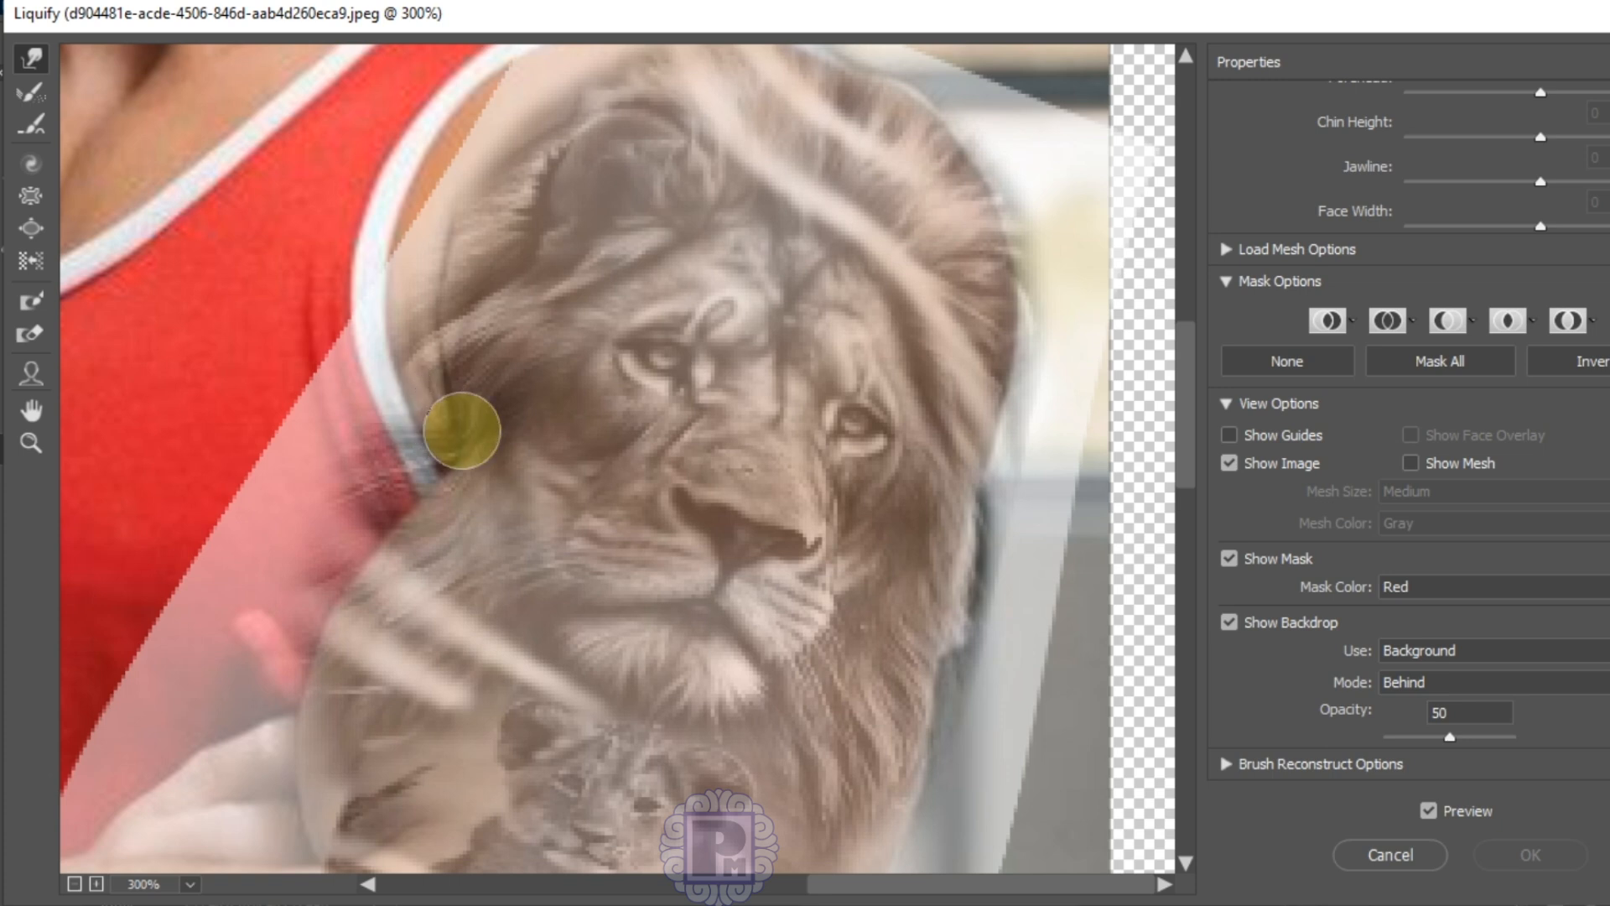
mouse_move(370, 327)
mouse_down()
mouse_move(424, 354)
mouse_move(415, 333)
mouse_move(455, 377)
mouse_move(350, 399)
mouse_move(284, 449)
mouse_move(398, 534)
mouse_move(359, 418)
mouse_move(429, 463)
mouse_move(353, 436)
mouse_move(383, 503)
mouse_move(348, 462)
mouse_move(382, 504)
mouse_move(273, 492)
mouse_move(299, 594)
mouse_move(314, 514)
mouse_move(362, 553)
mouse_move(356, 494)
mouse_move(402, 486)
mouse_move(412, 358)
mouse_move(438, 362)
mouse_move(418, 372)
mouse_move(423, 416)
mouse_move(411, 403)
mouse_move(447, 415)
mouse_move(421, 391)
mouse_move(453, 280)
mouse_up()
mouse_move(266, 575)
mouse_down()
mouse_move(234, 625)
mouse_move(253, 591)
mouse_move(303, 612)
mouse_move(325, 555)
mouse_move(367, 575)
mouse_move(394, 489)
mouse_move(441, 436)
mouse_move(454, 458)
mouse_move(331, 582)
mouse_move(302, 582)
mouse_move(329, 615)
mouse_move(257, 667)
mouse_move(271, 701)
mouse_up()
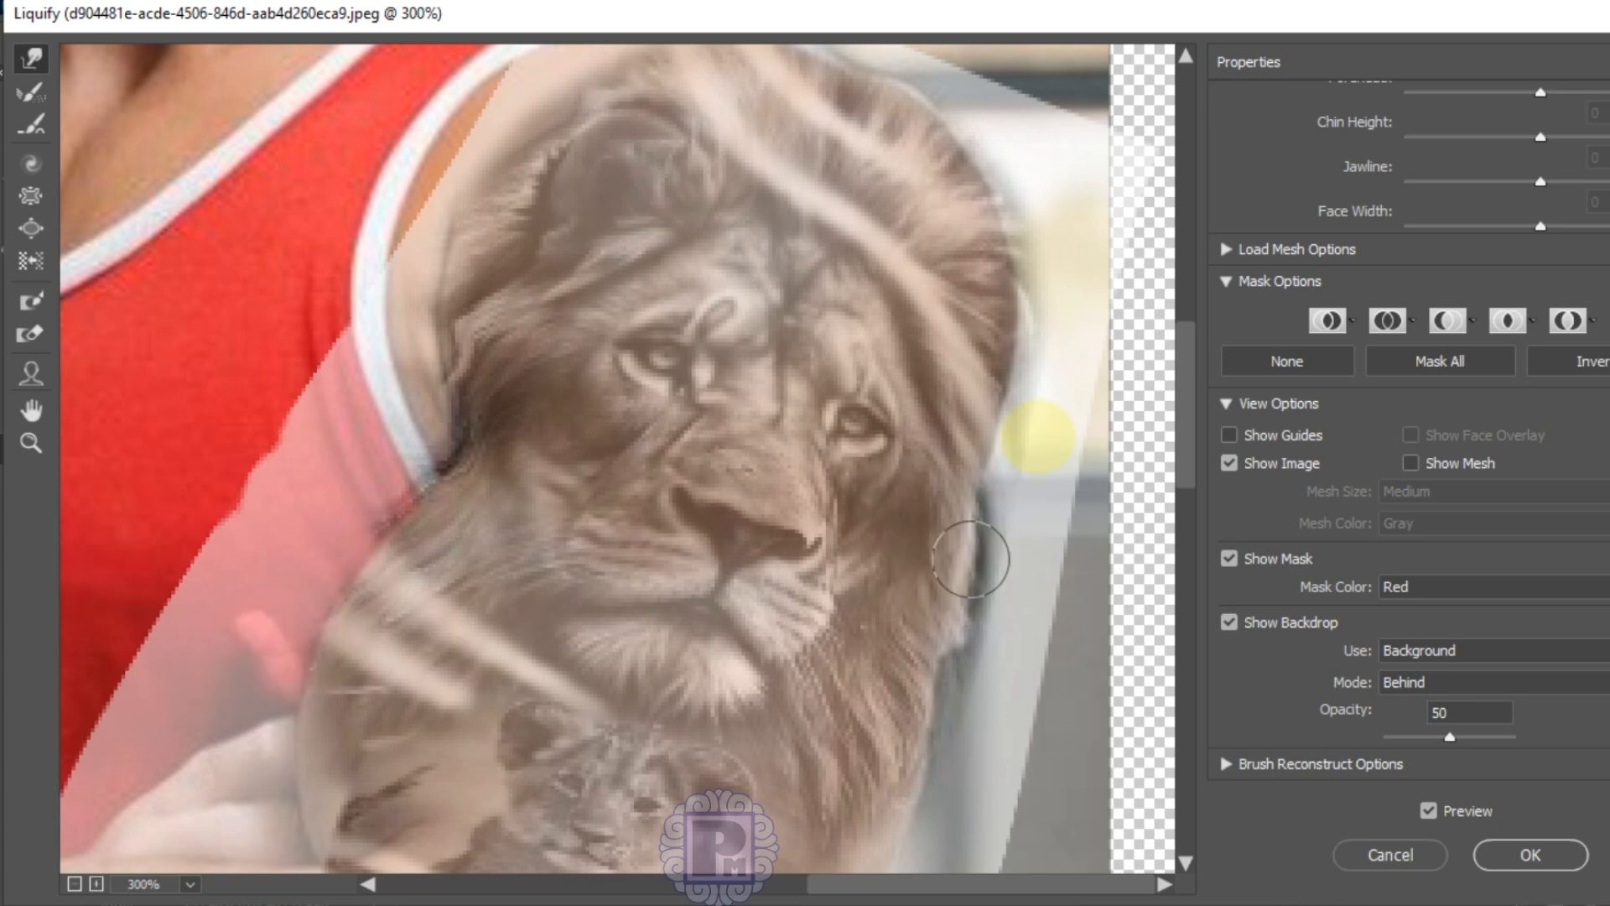
mouse_move(1050, 196)
mouse_down()
mouse_move(1004, 310)
mouse_move(1015, 345)
mouse_move(990, 496)
mouse_up()
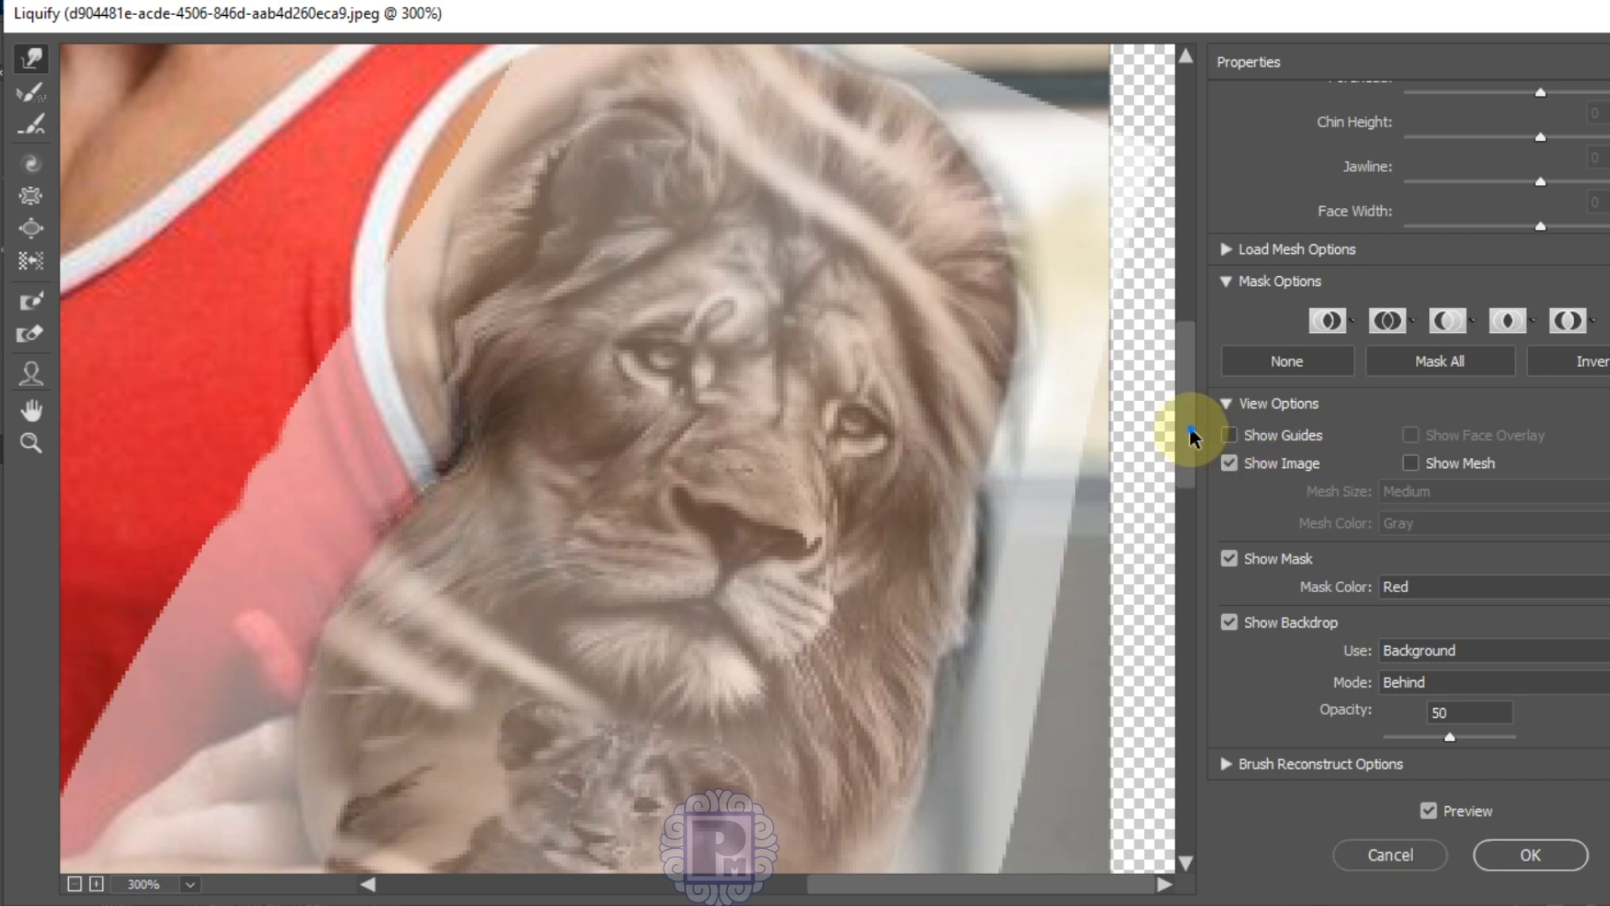
Step: Refine the tattoo's right-side edges, with a red freeze mask covering the surrounding shirt and body
scroll(1193, 436, up, 3)
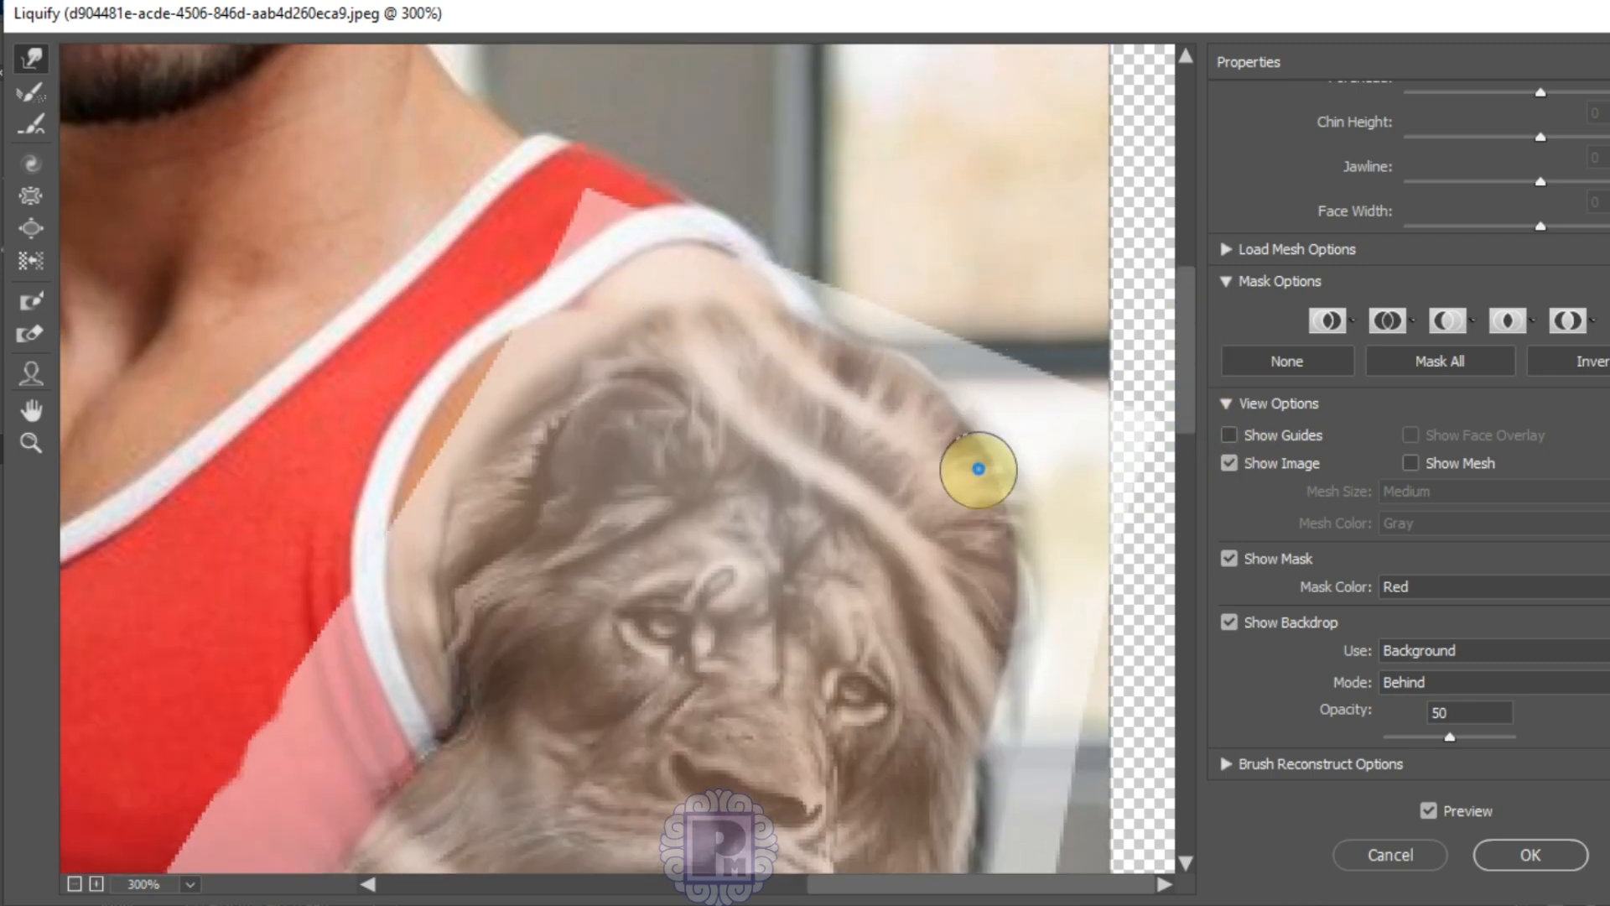
scroll(1179, 525, down, 7)
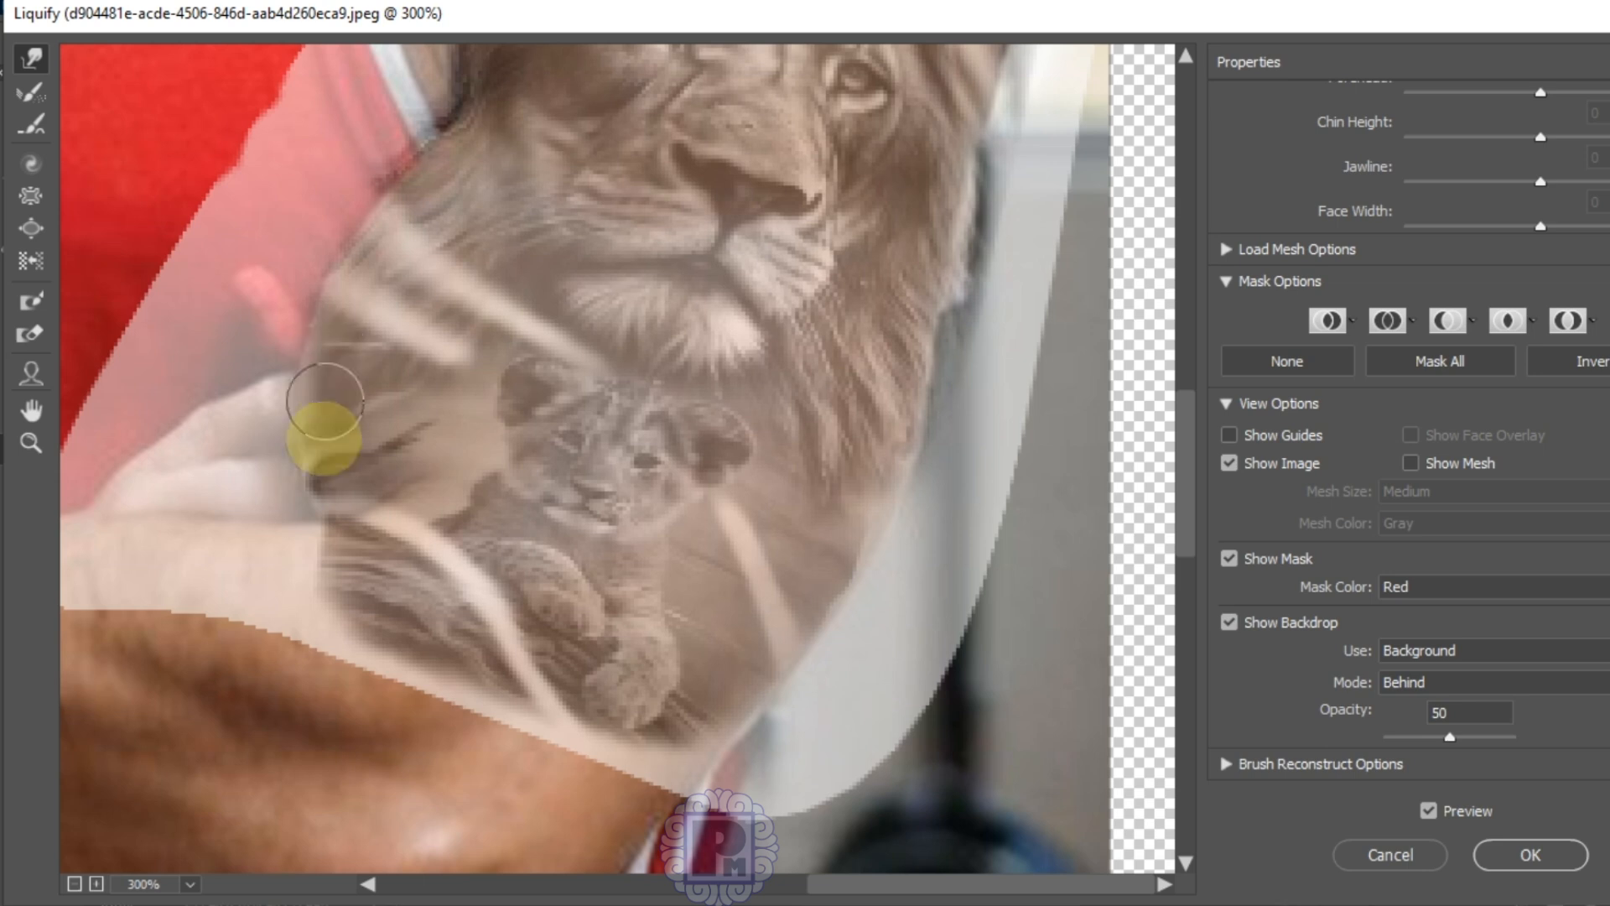
mouse_move(1181, 504)
mouse_down()
mouse_move(1179, 478)
mouse_move(946, 404)
mouse_up()
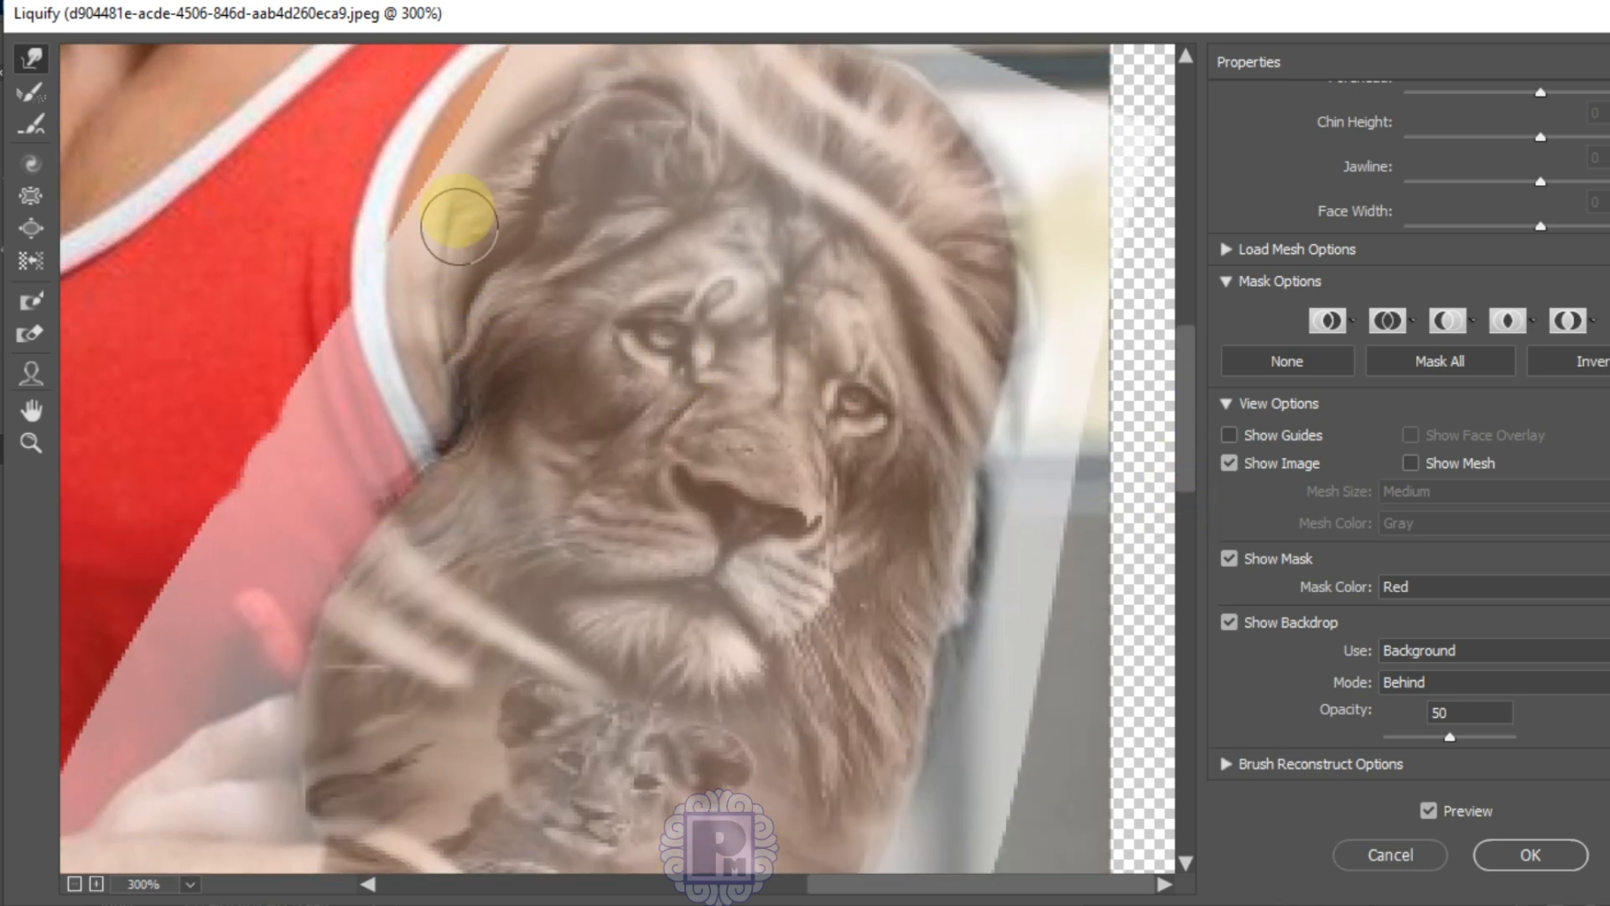
drag(1186, 449, 1195, 423)
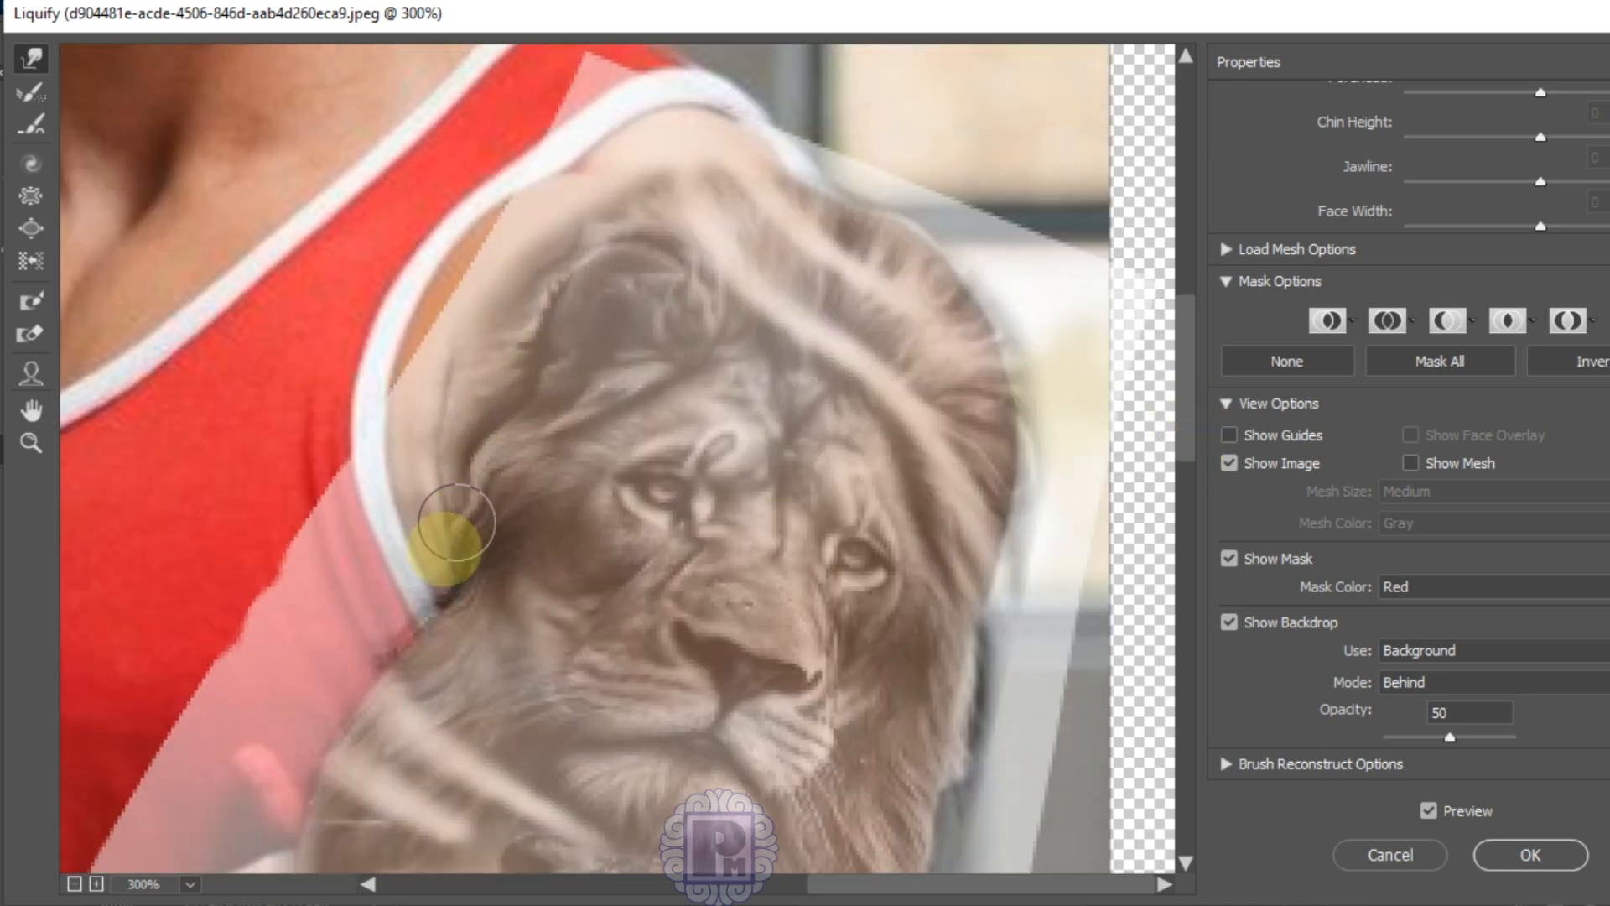
drag(1186, 414, 1183, 503)
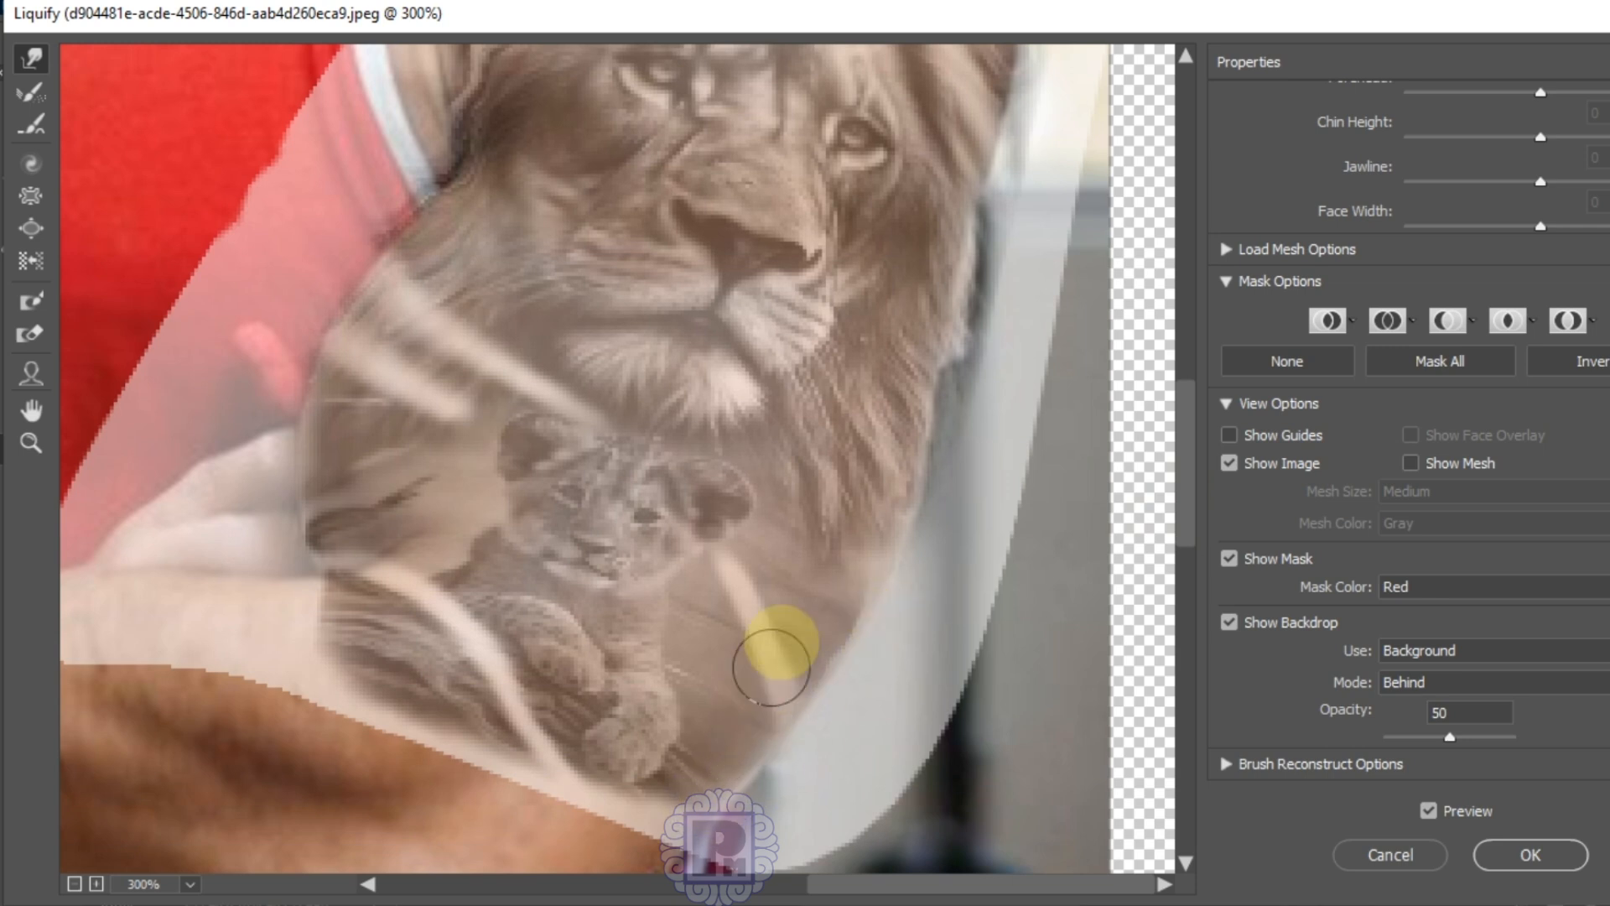
drag(1185, 434, 1190, 370)
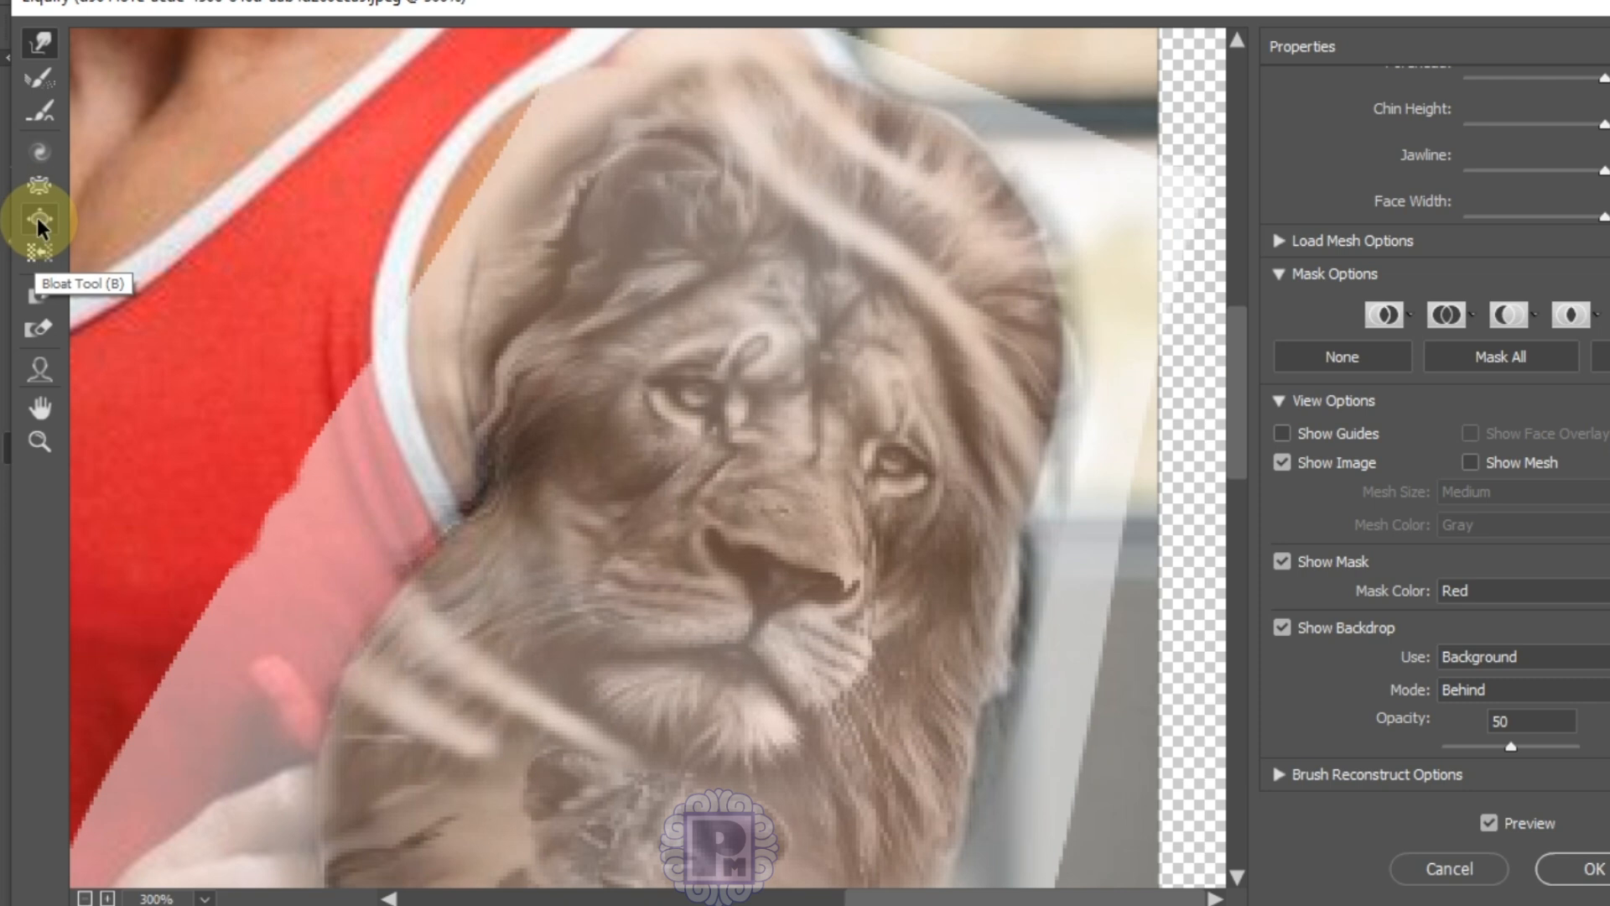
Step: With the Bloat Tool, swell the lion's forehead several times and the area between its eyes
click(39, 221)
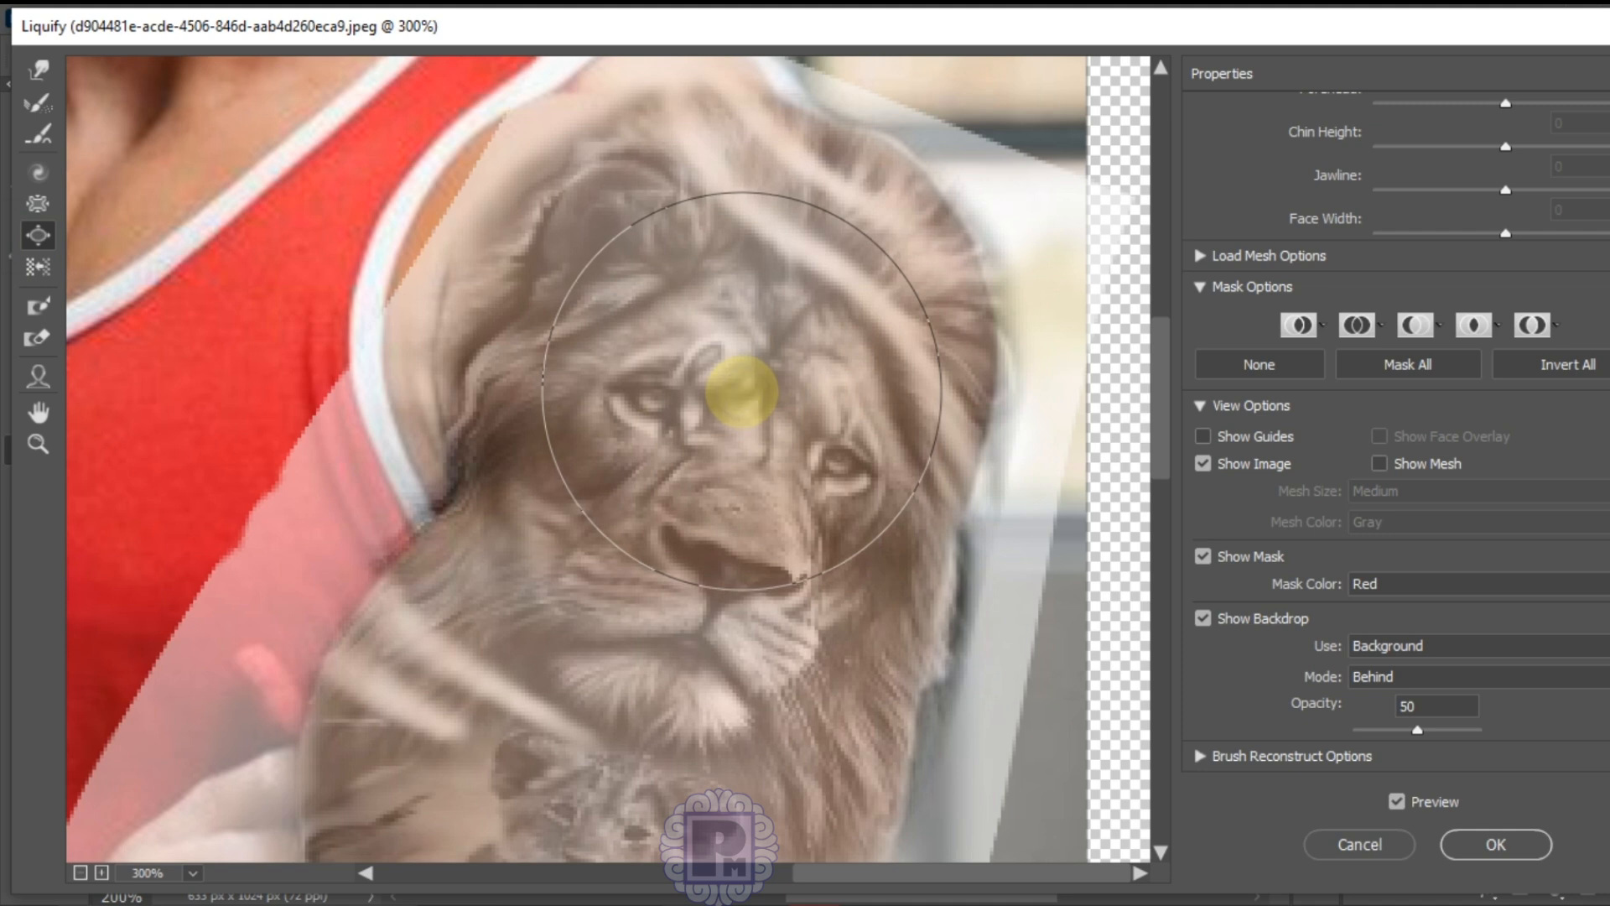
drag(738, 342, 738, 342)
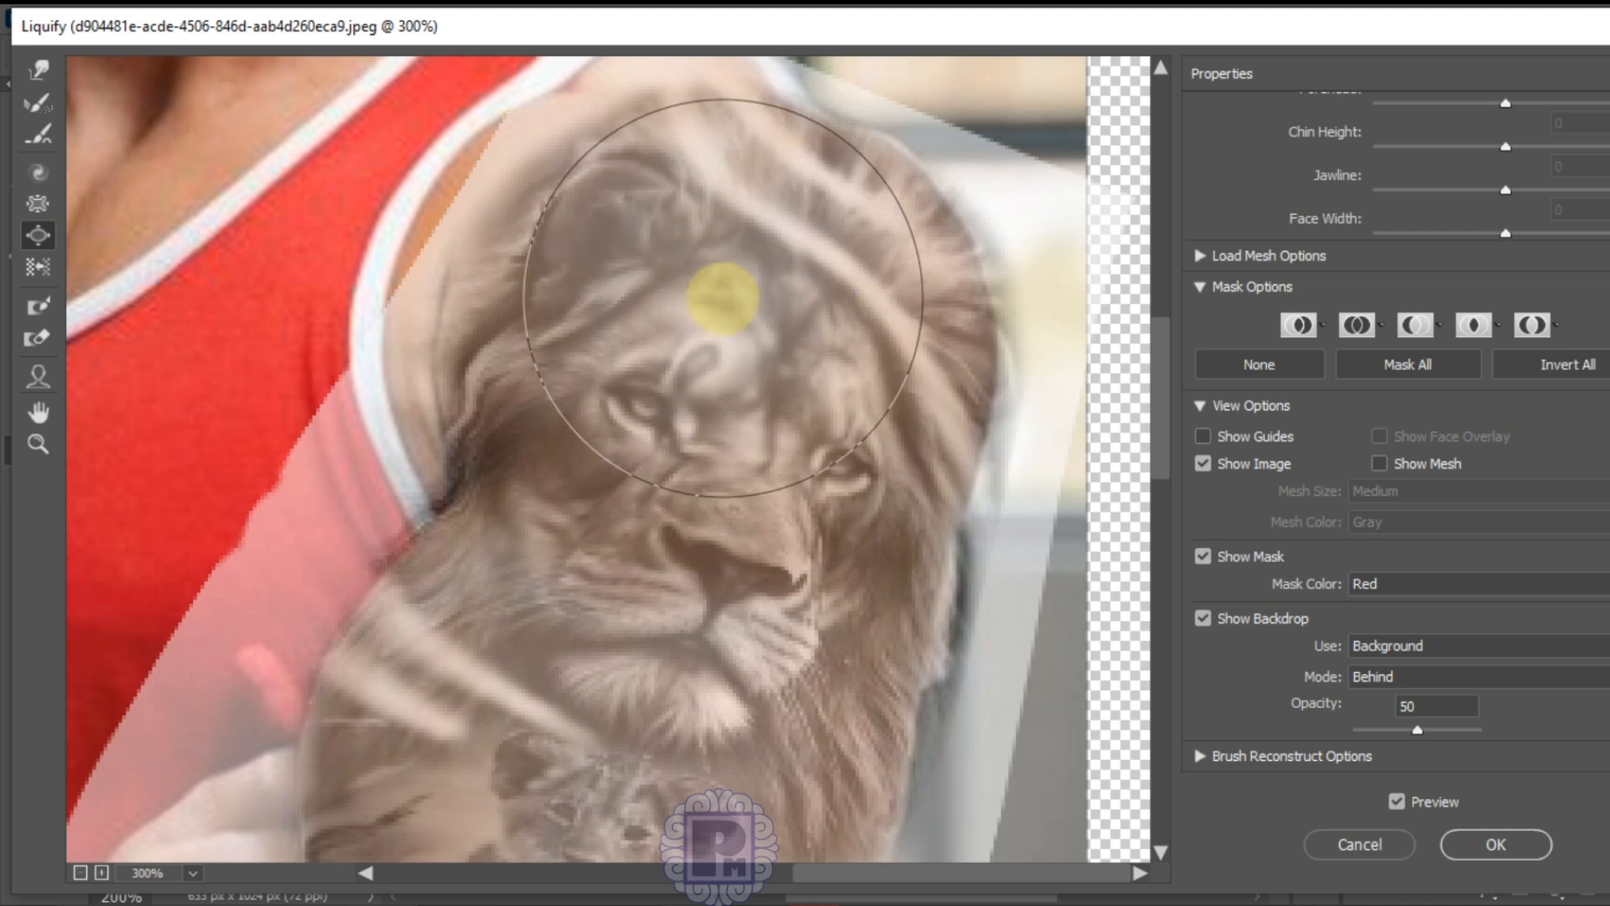
click(725, 302)
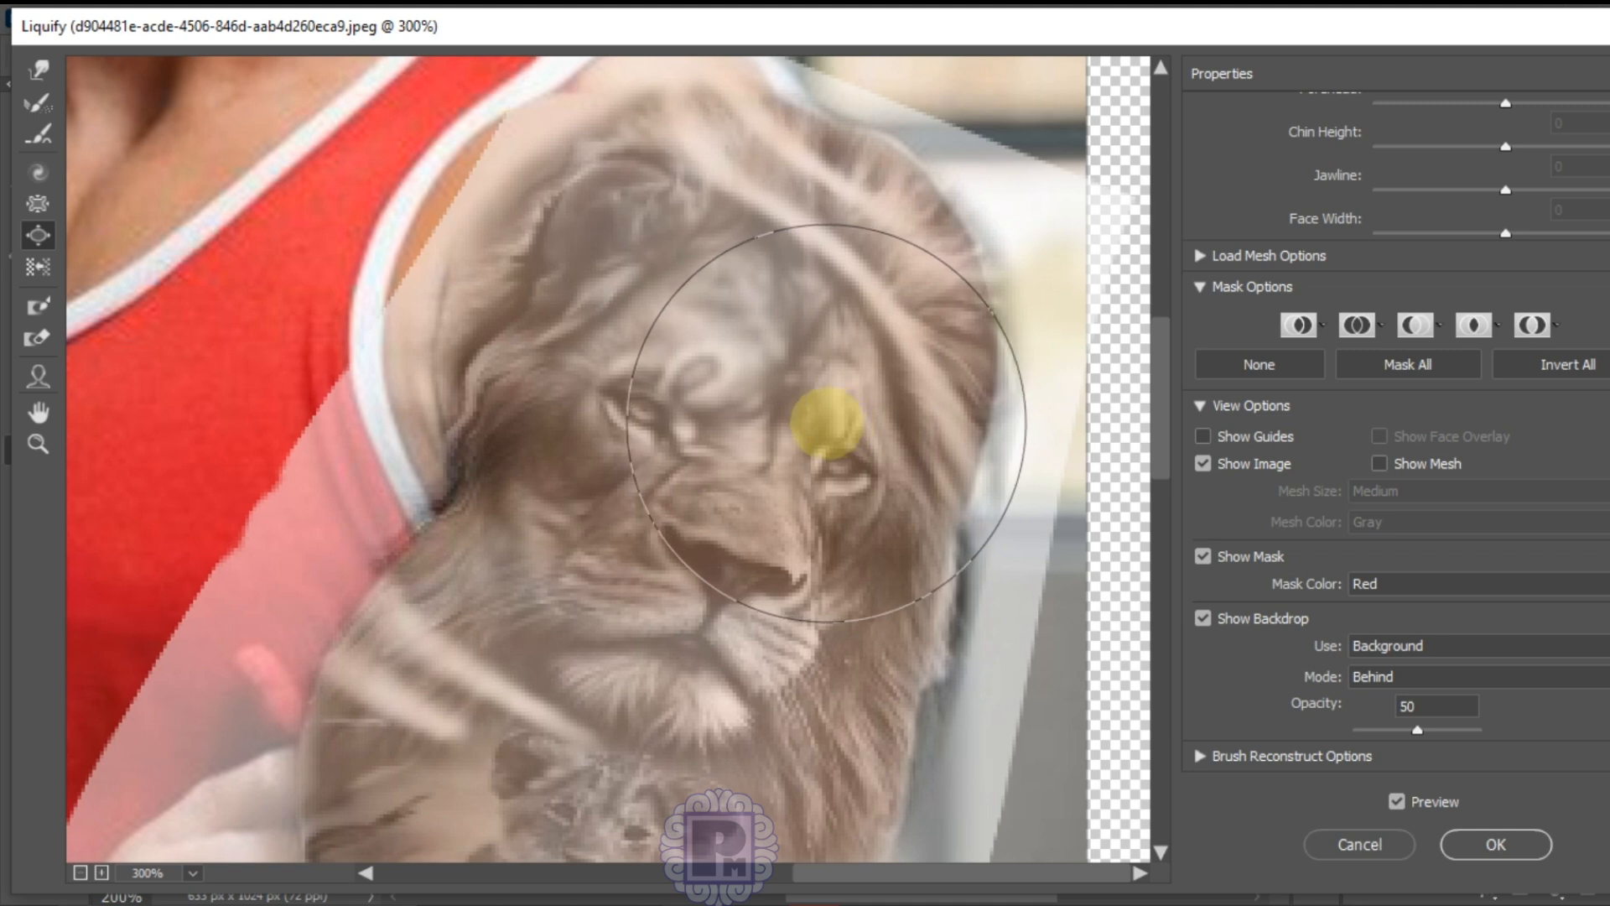
click(792, 429)
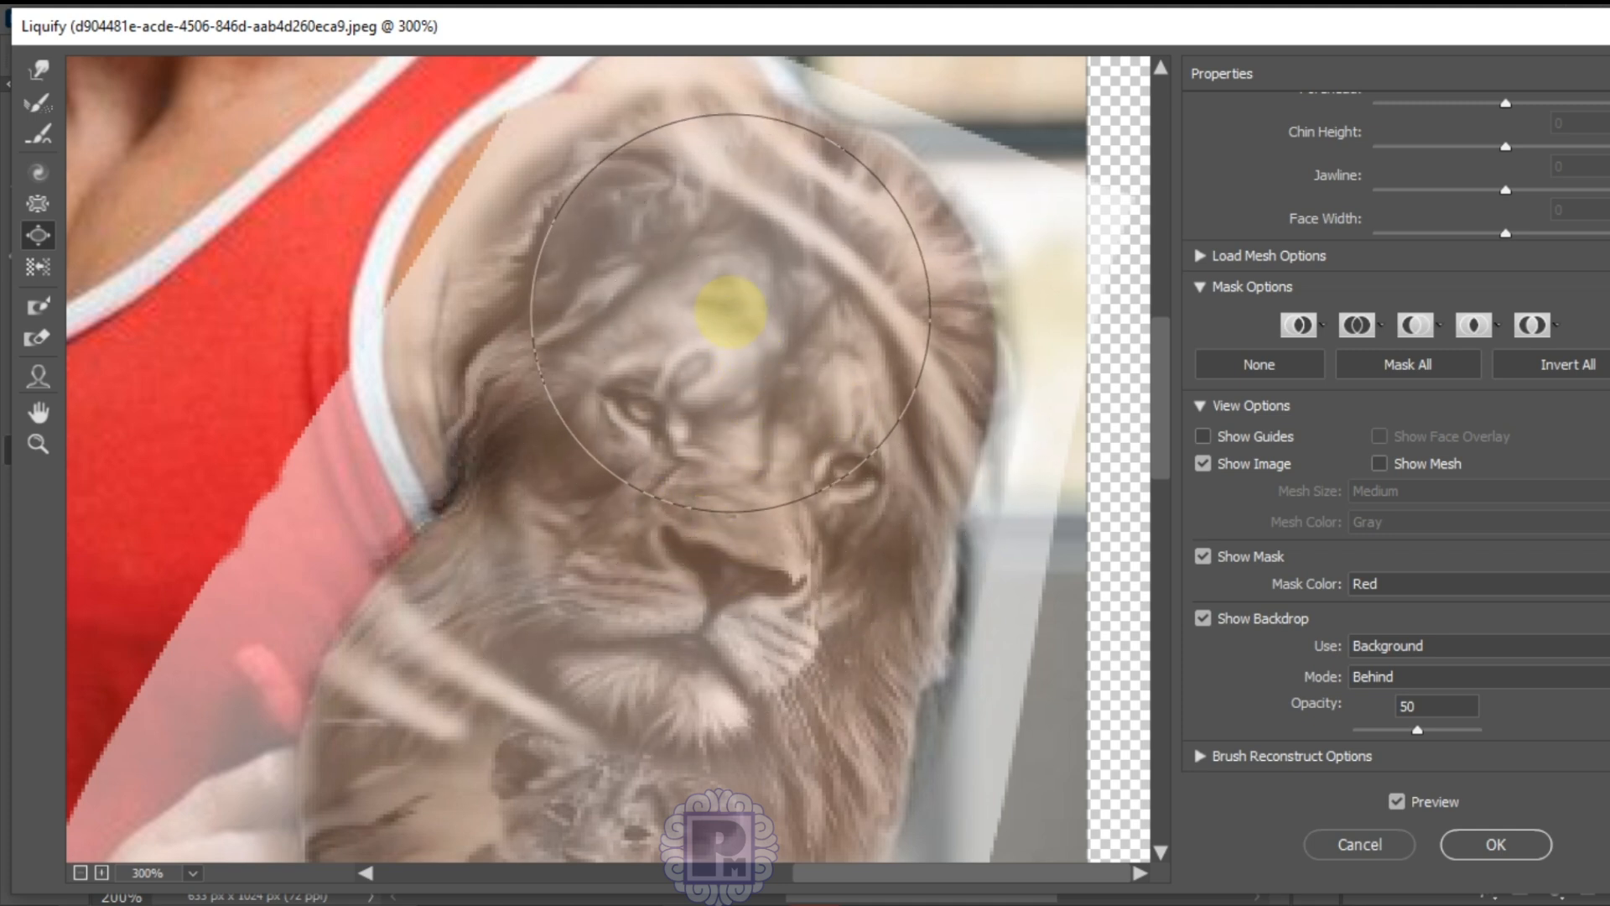
click(722, 289)
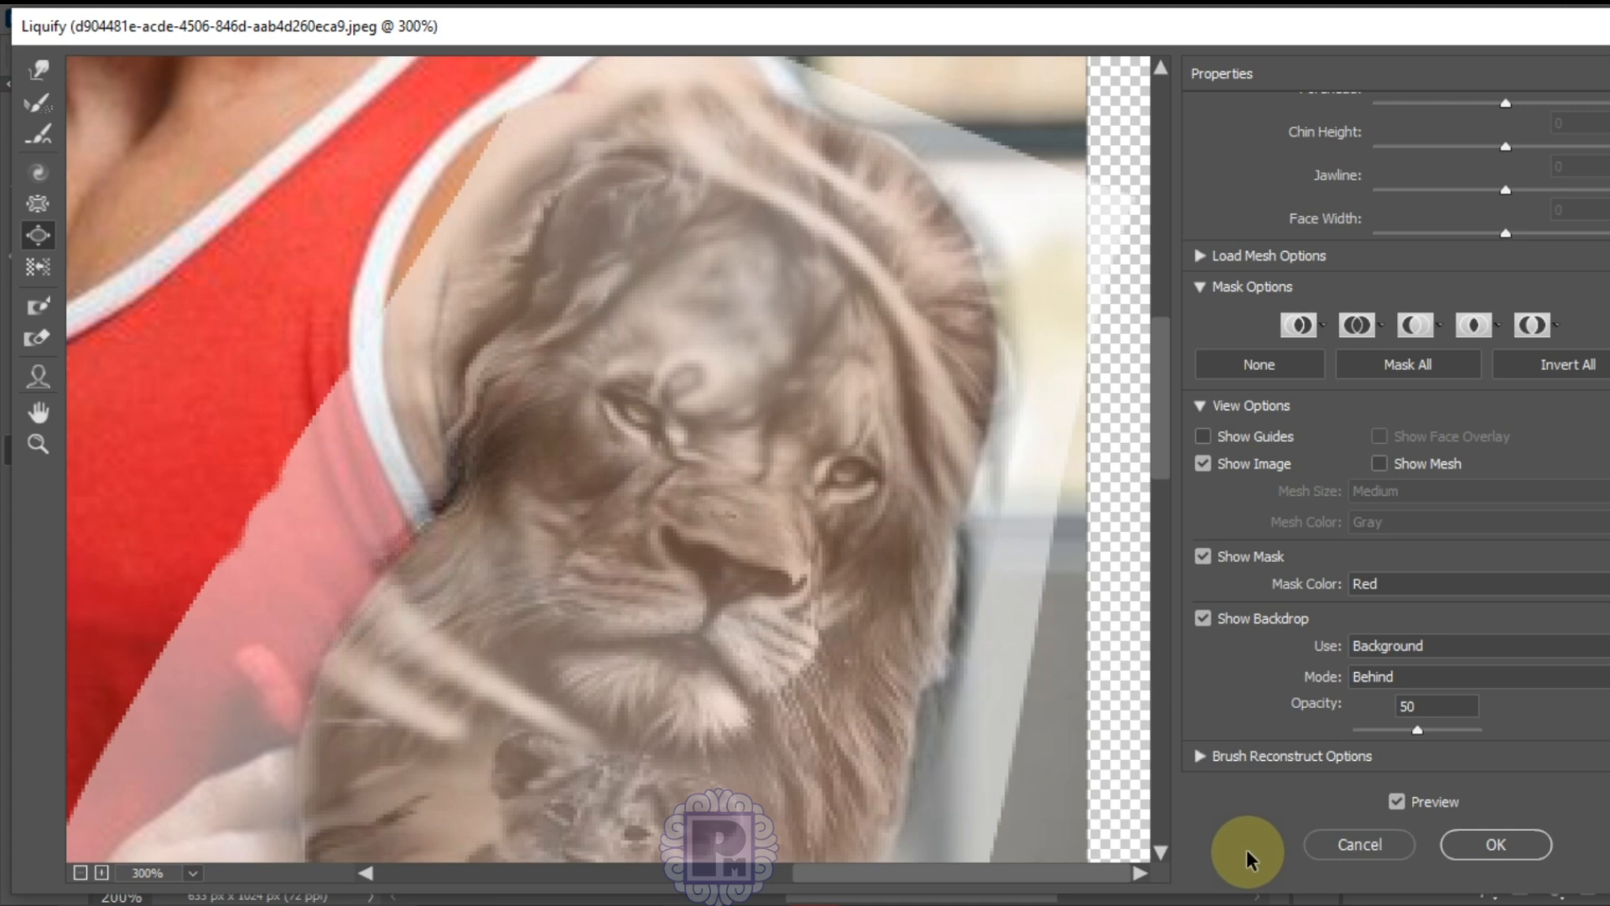
Step: Accept the Liquify changes as a smart filter, then fit the photo on screen and zoom in one step
click(1497, 847)
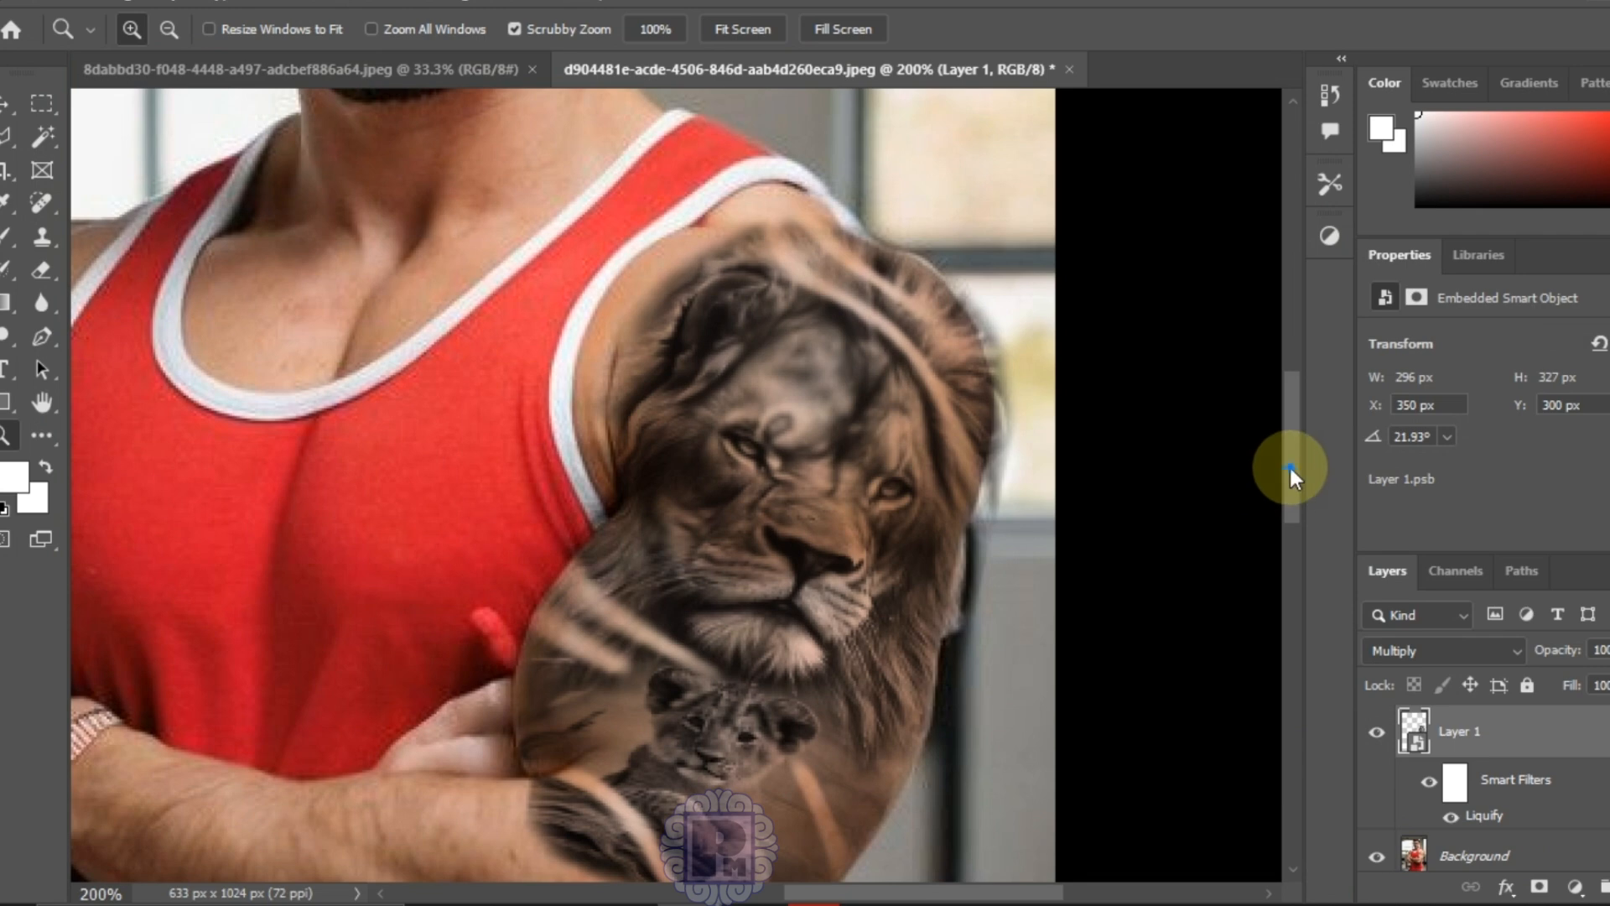
drag(1292, 474, 1289, 557)
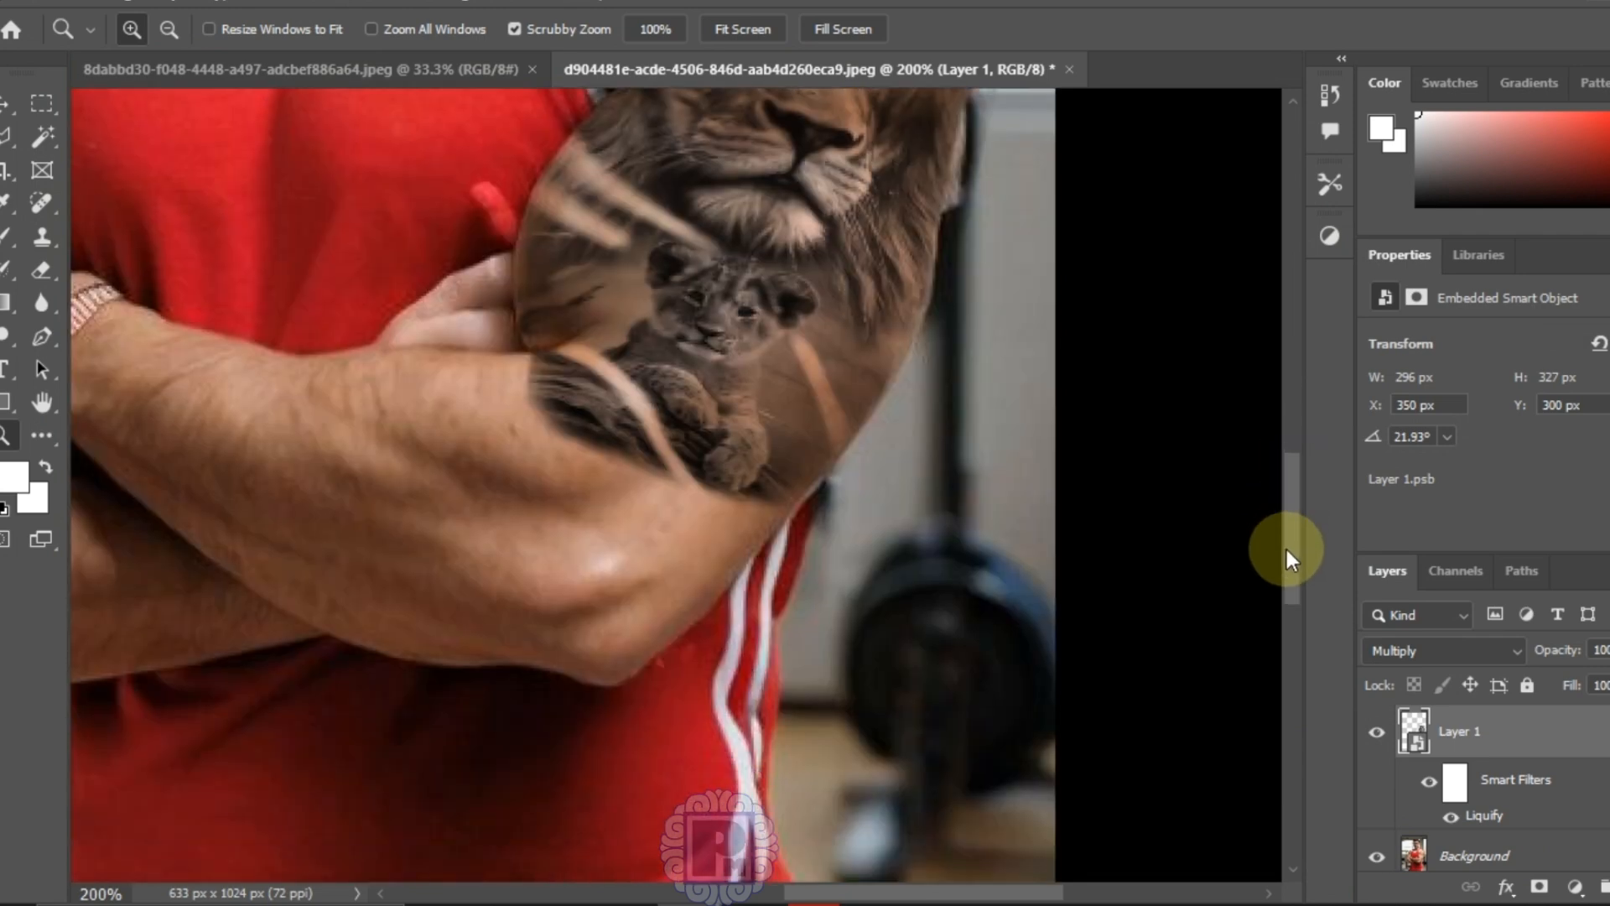
key(ctrl+0)
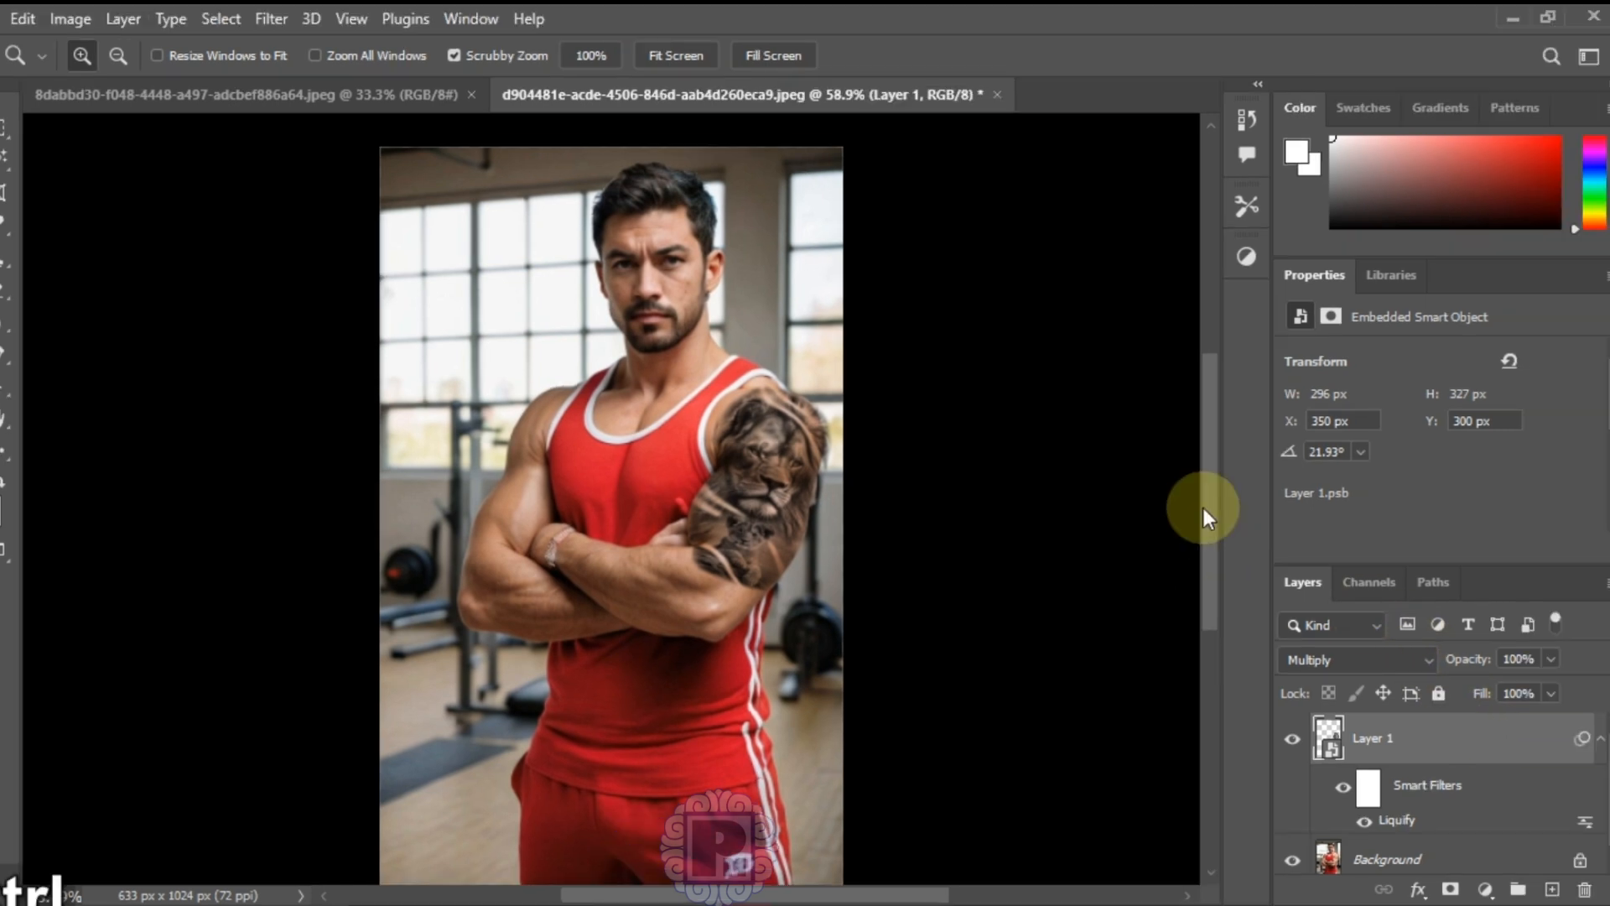
key(ctrl+equal)
key(ctrl+equal)
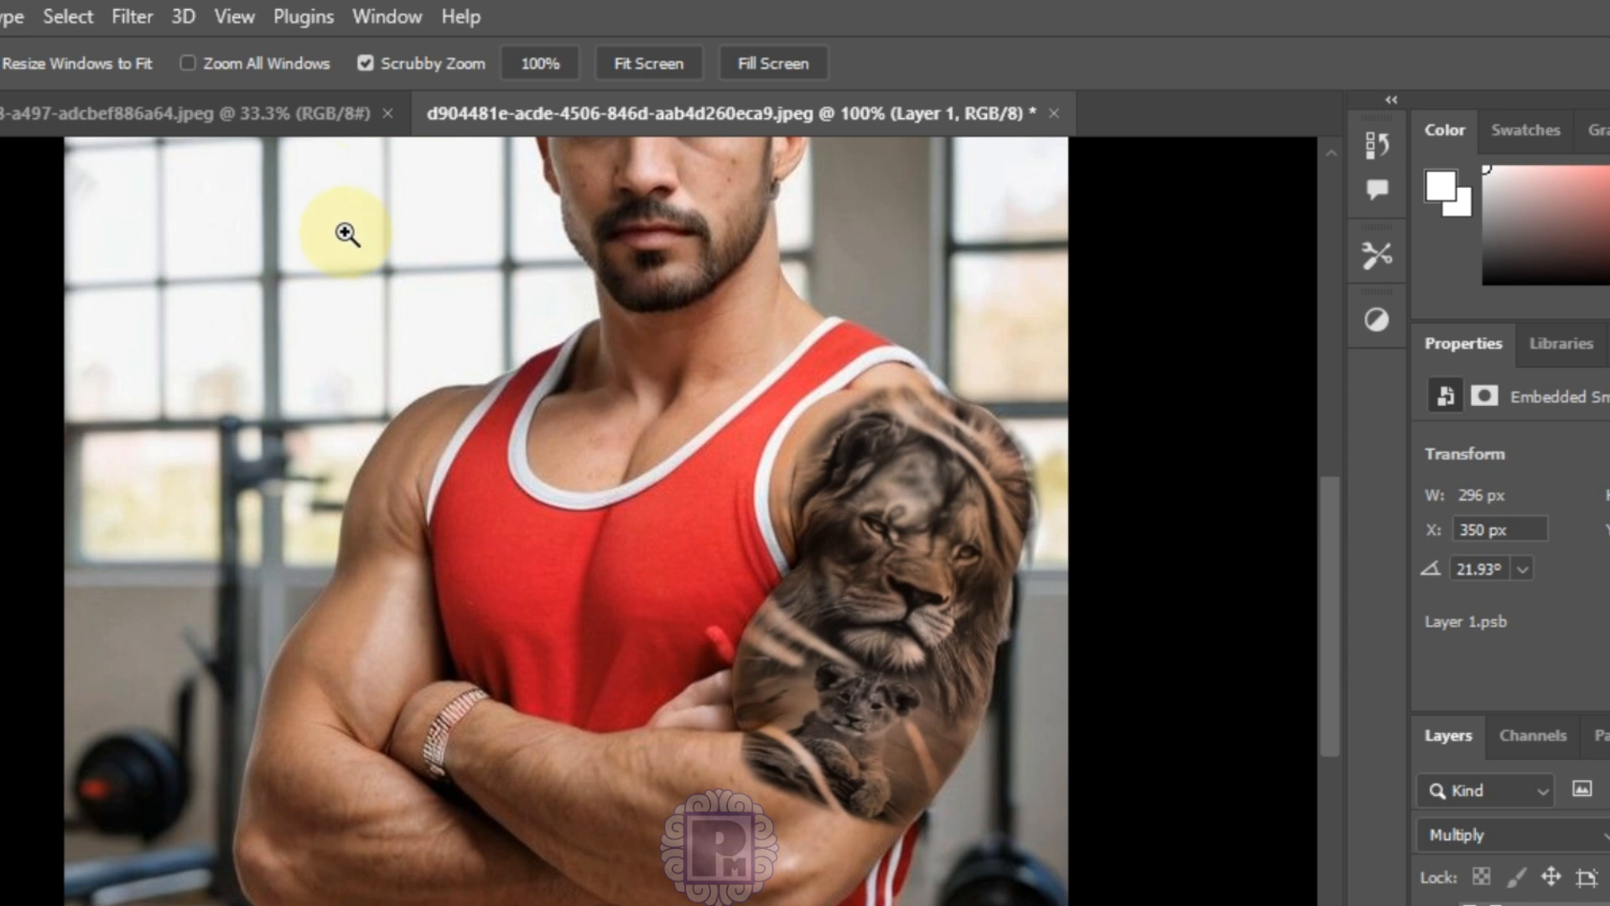
Step: Apply a 0.4-pixel Gaussian Blur to the lion tattoo smart object
click(126, 15)
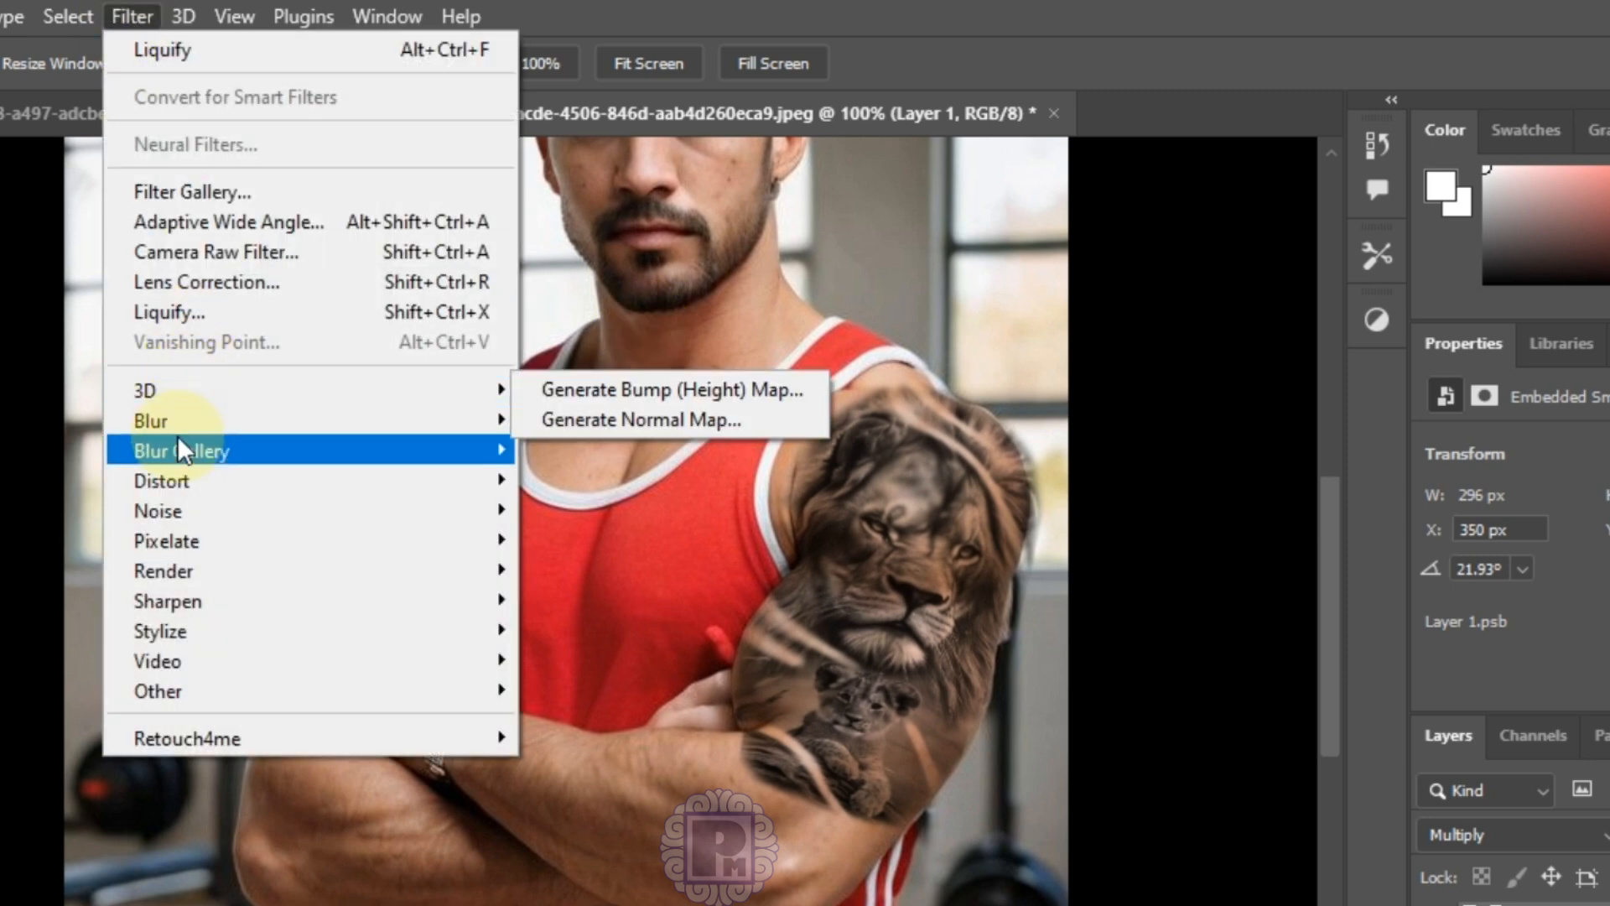
mouse_move(204, 417)
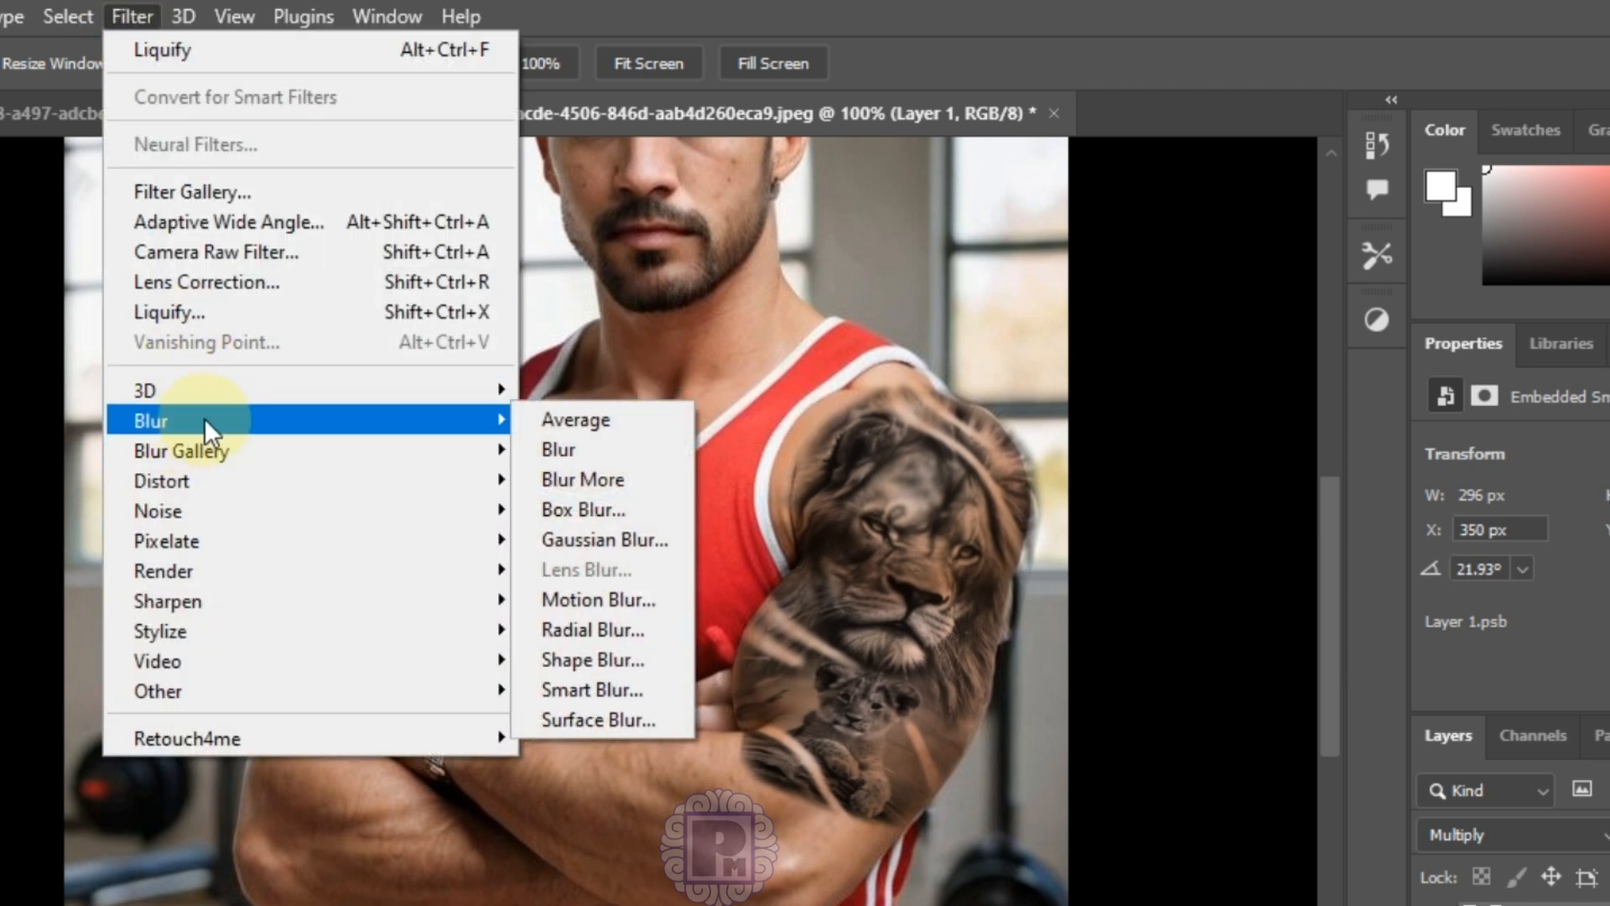
click(626, 543)
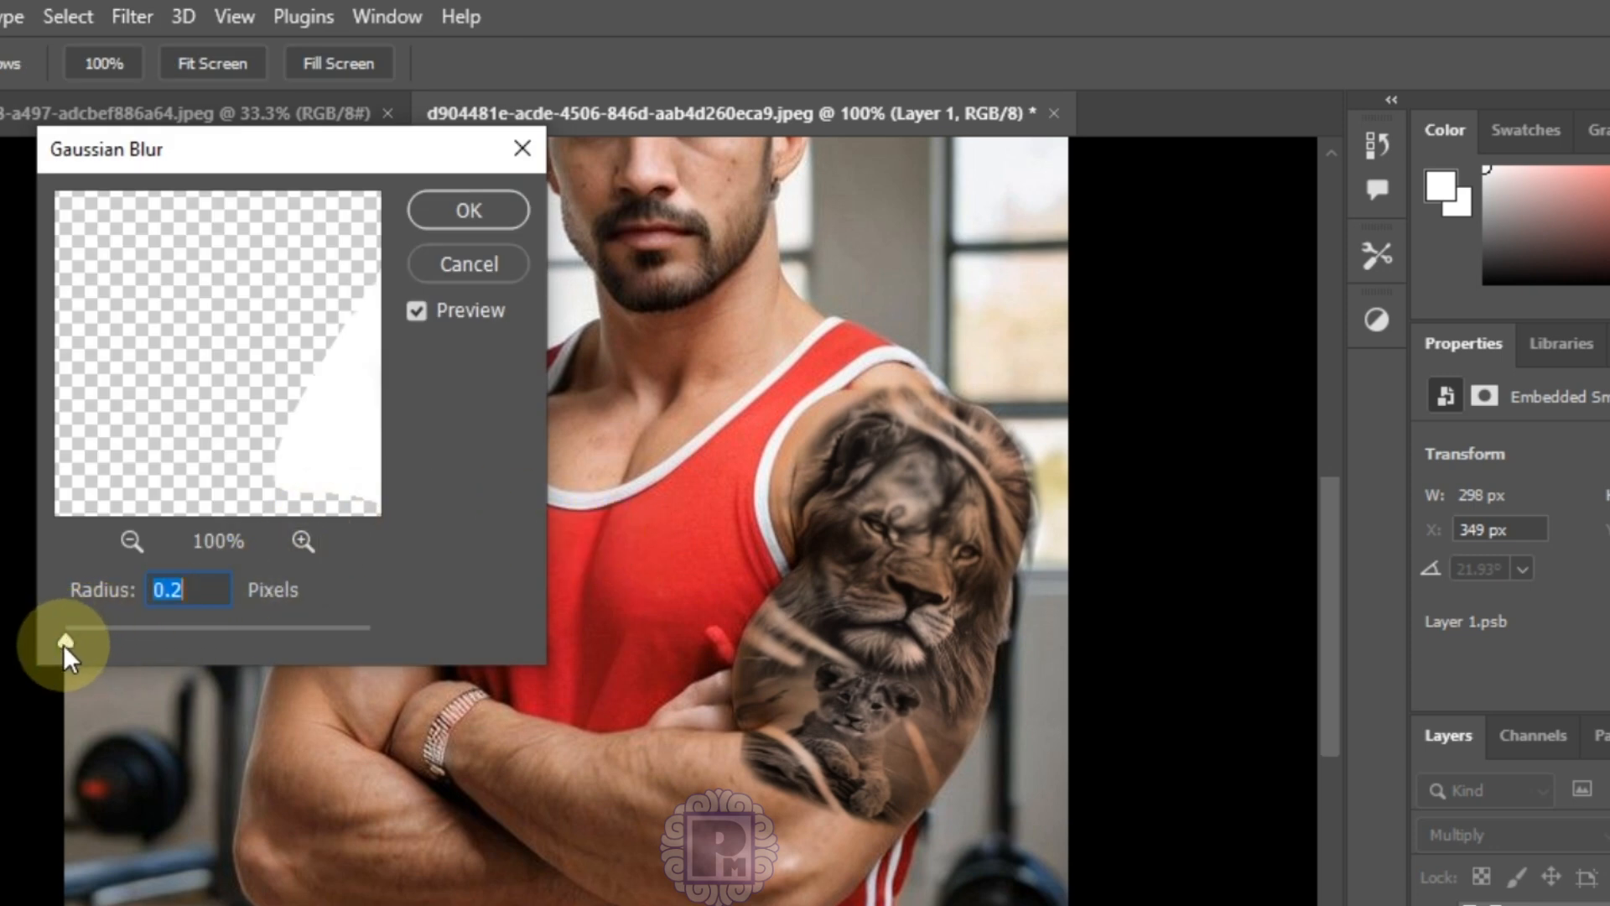
drag(63, 642, 57, 633)
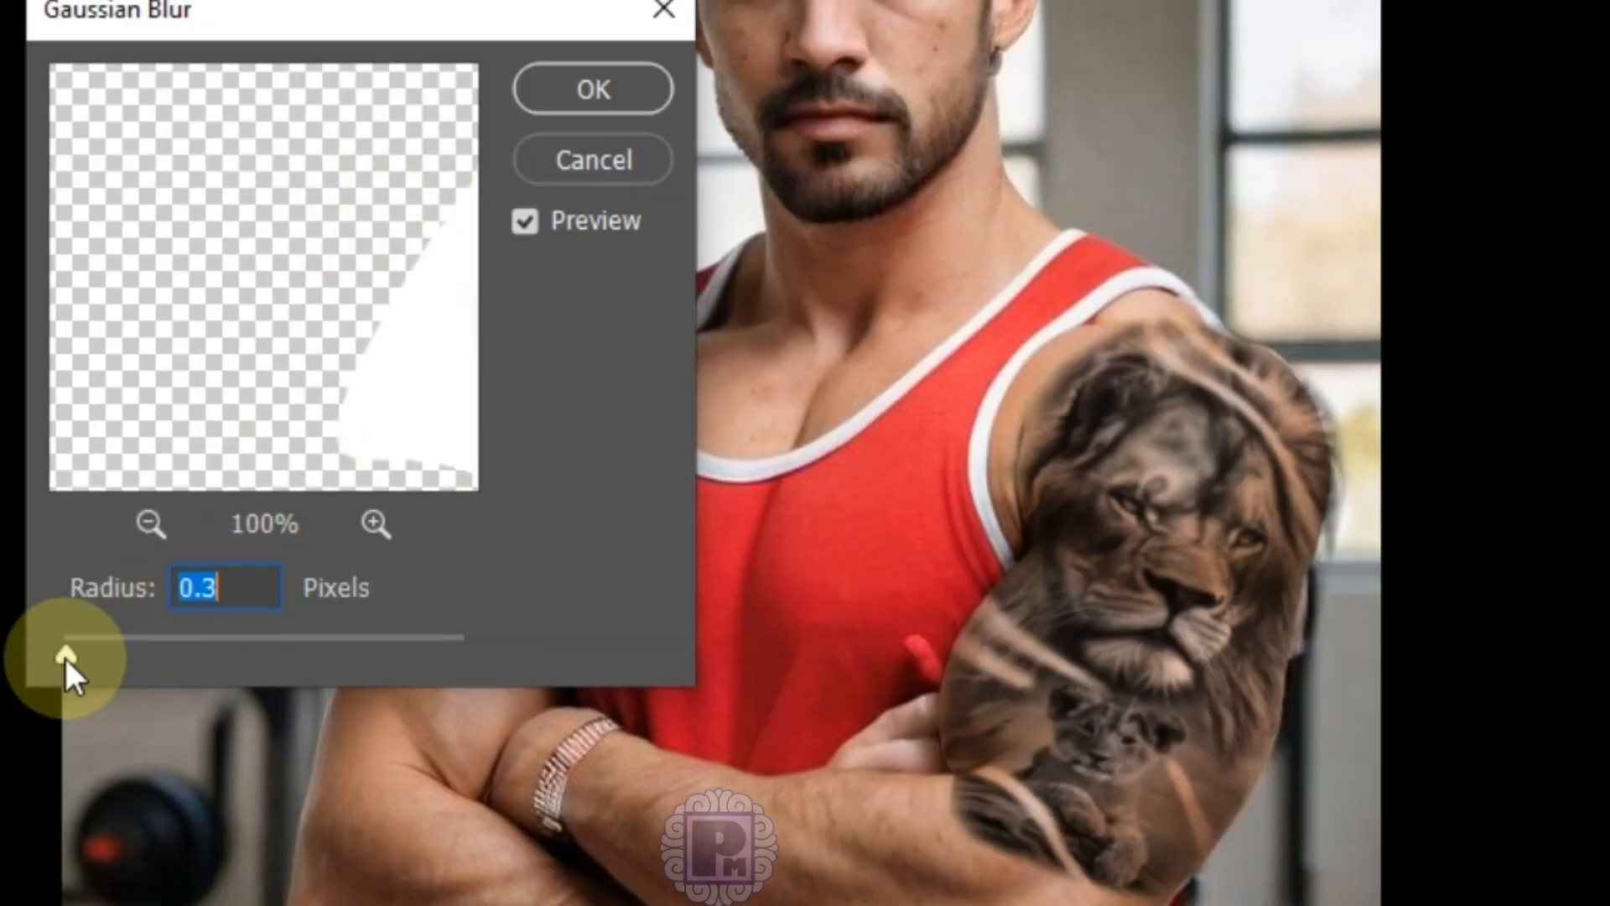
drag(66, 657, 69, 655)
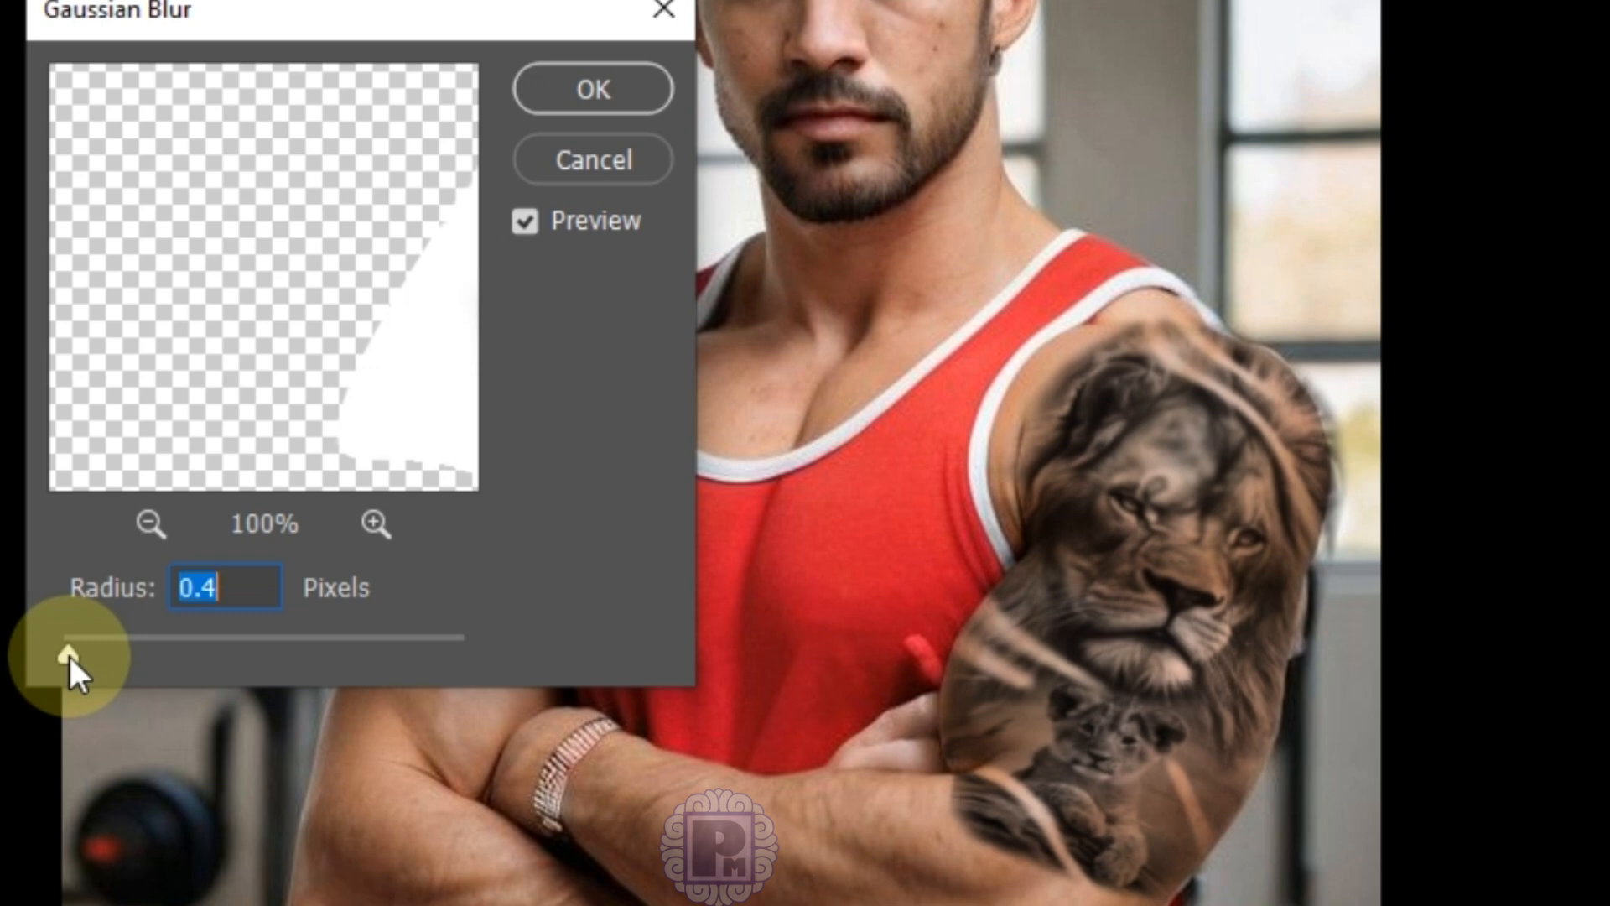
click(623, 94)
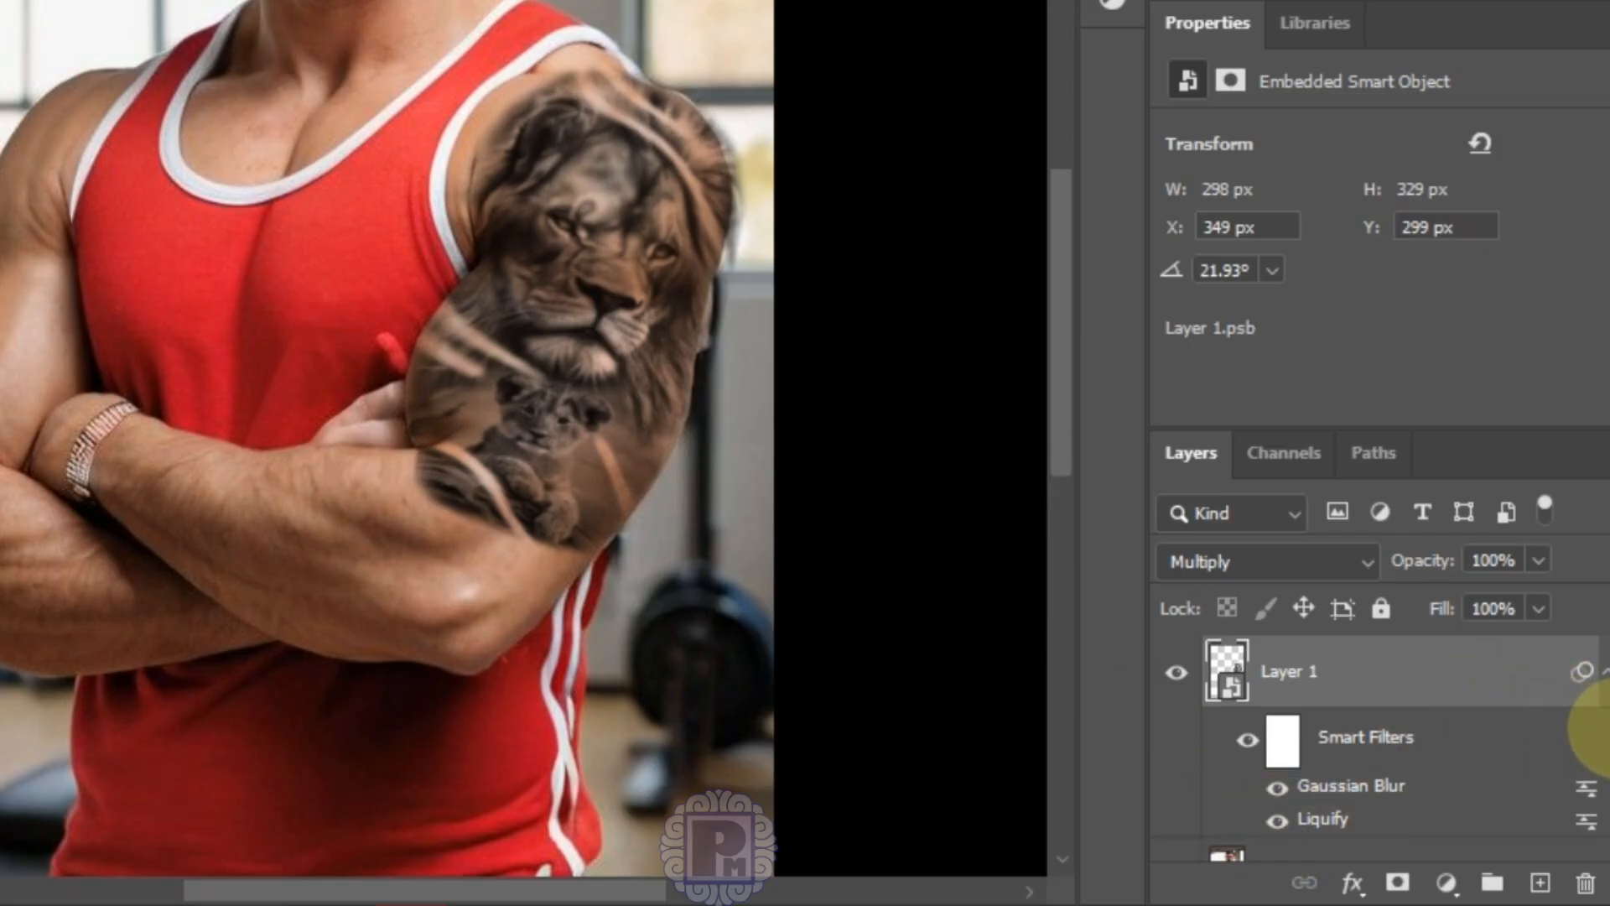
Step: In Layer 1's Blend If, split the Underlying Layer shadow handles to 0/61
scroll(1597, 721, down, 1)
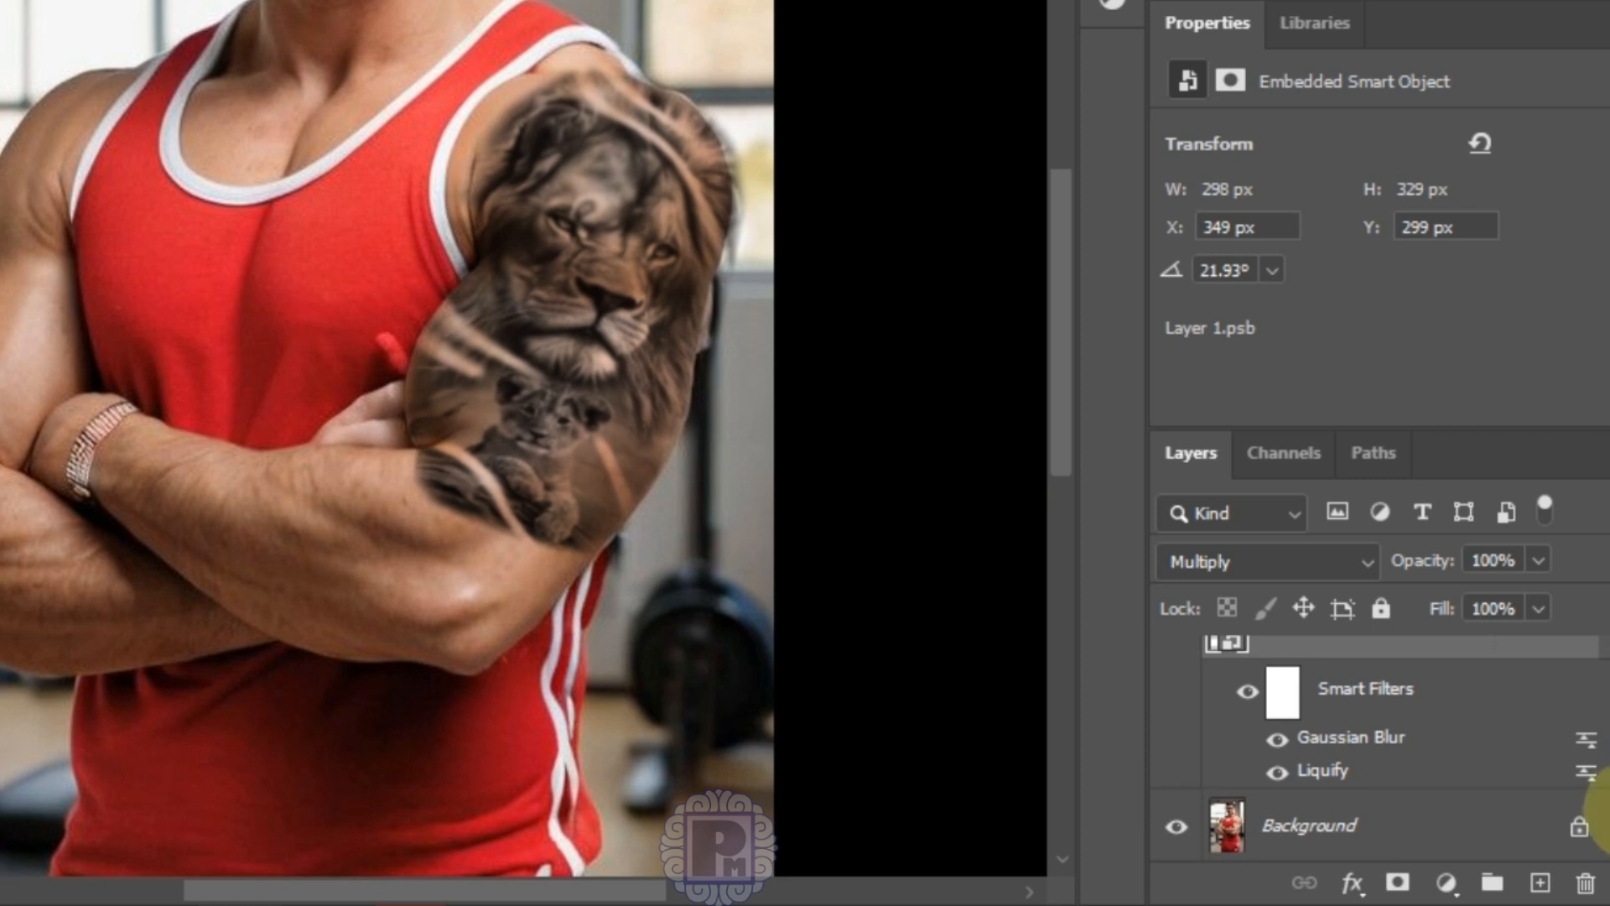
scroll(1600, 793, up, 1)
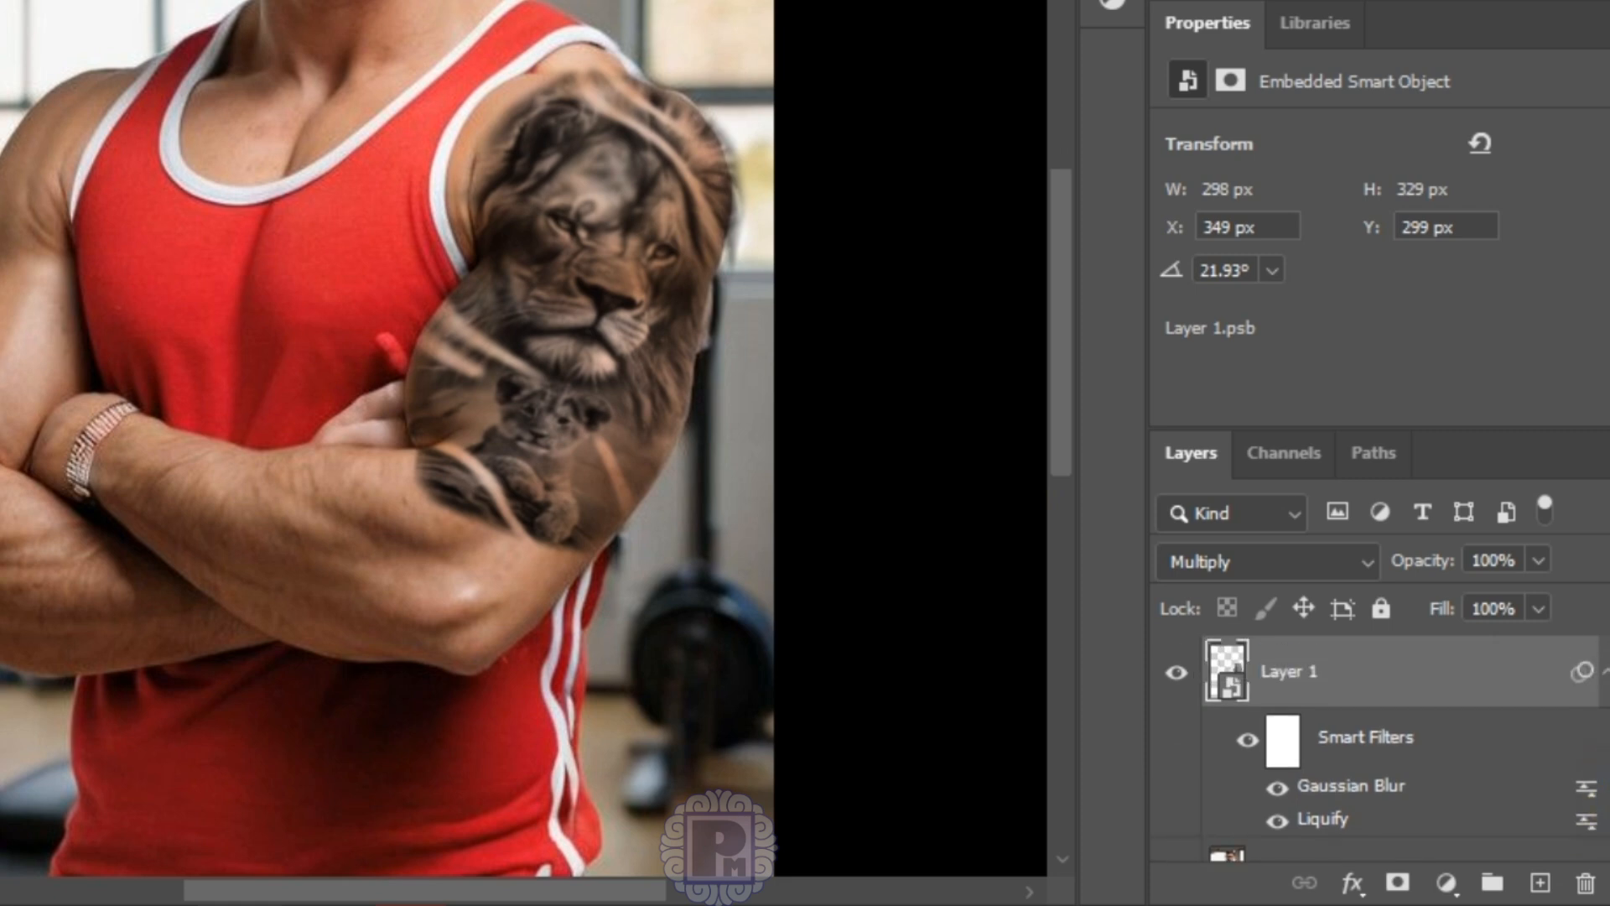
double_click(1518, 671)
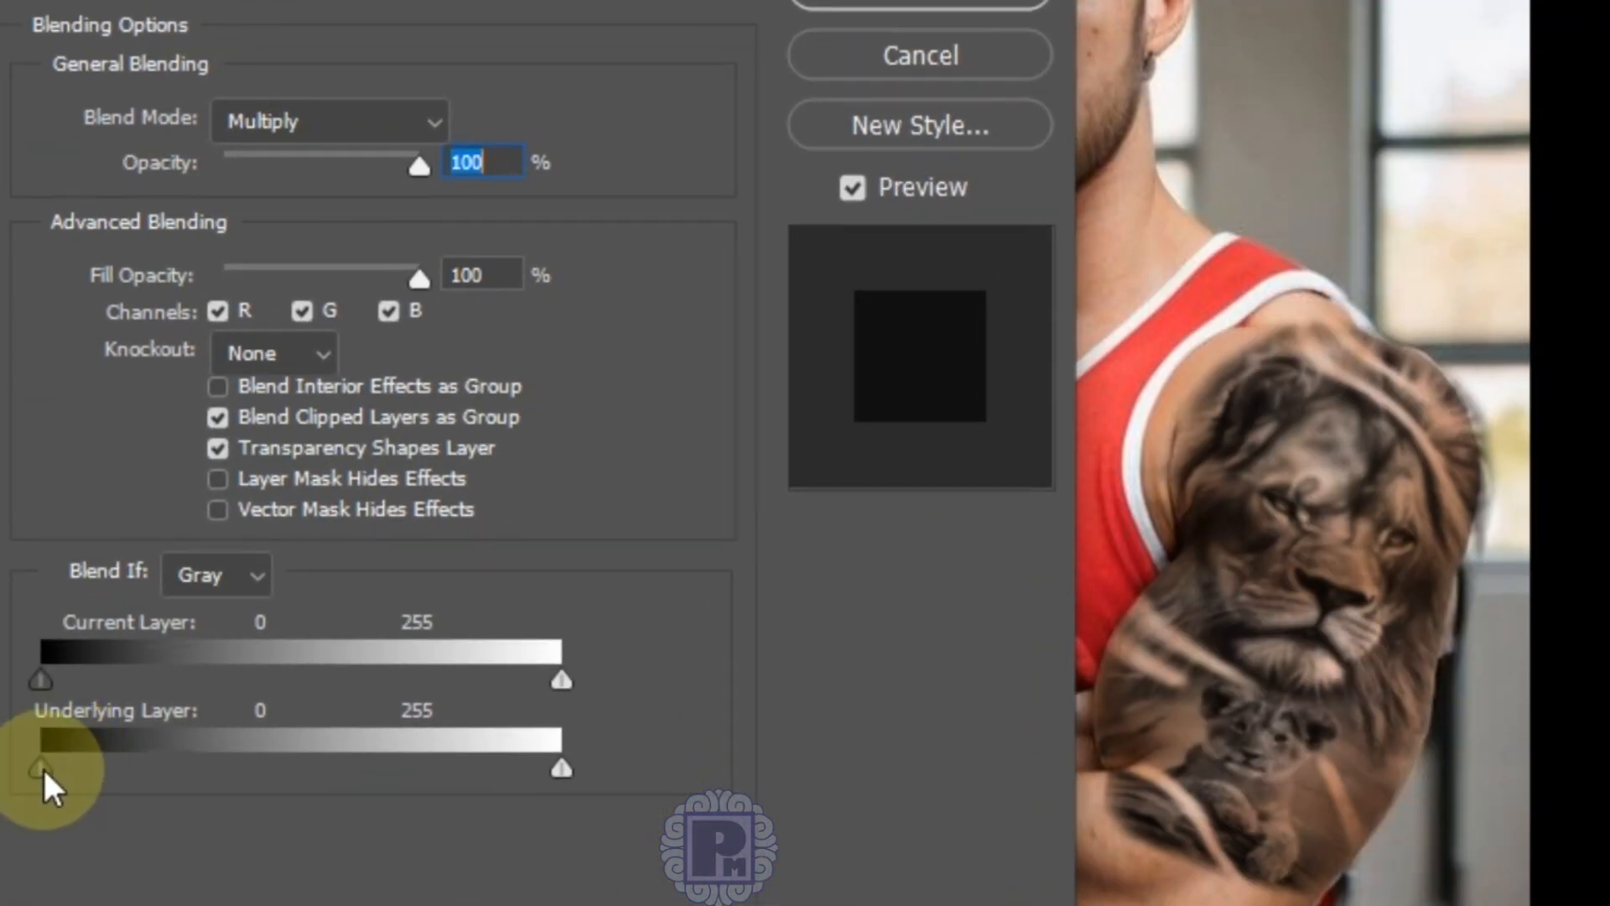
drag(45, 772, 94, 772)
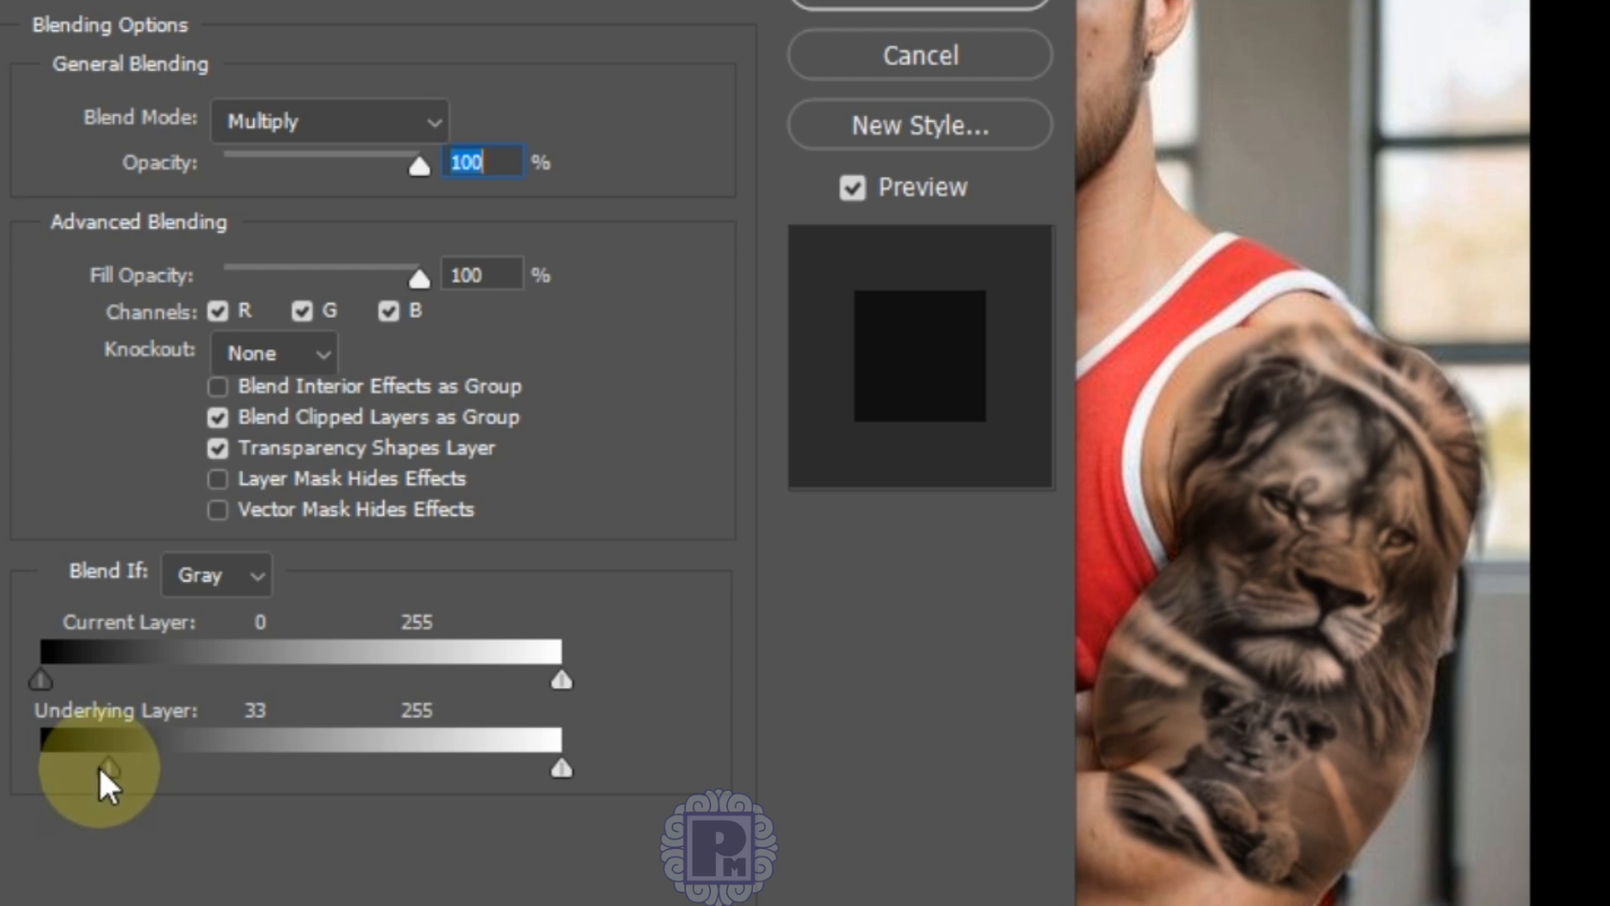
drag(100, 770, 2, 788)
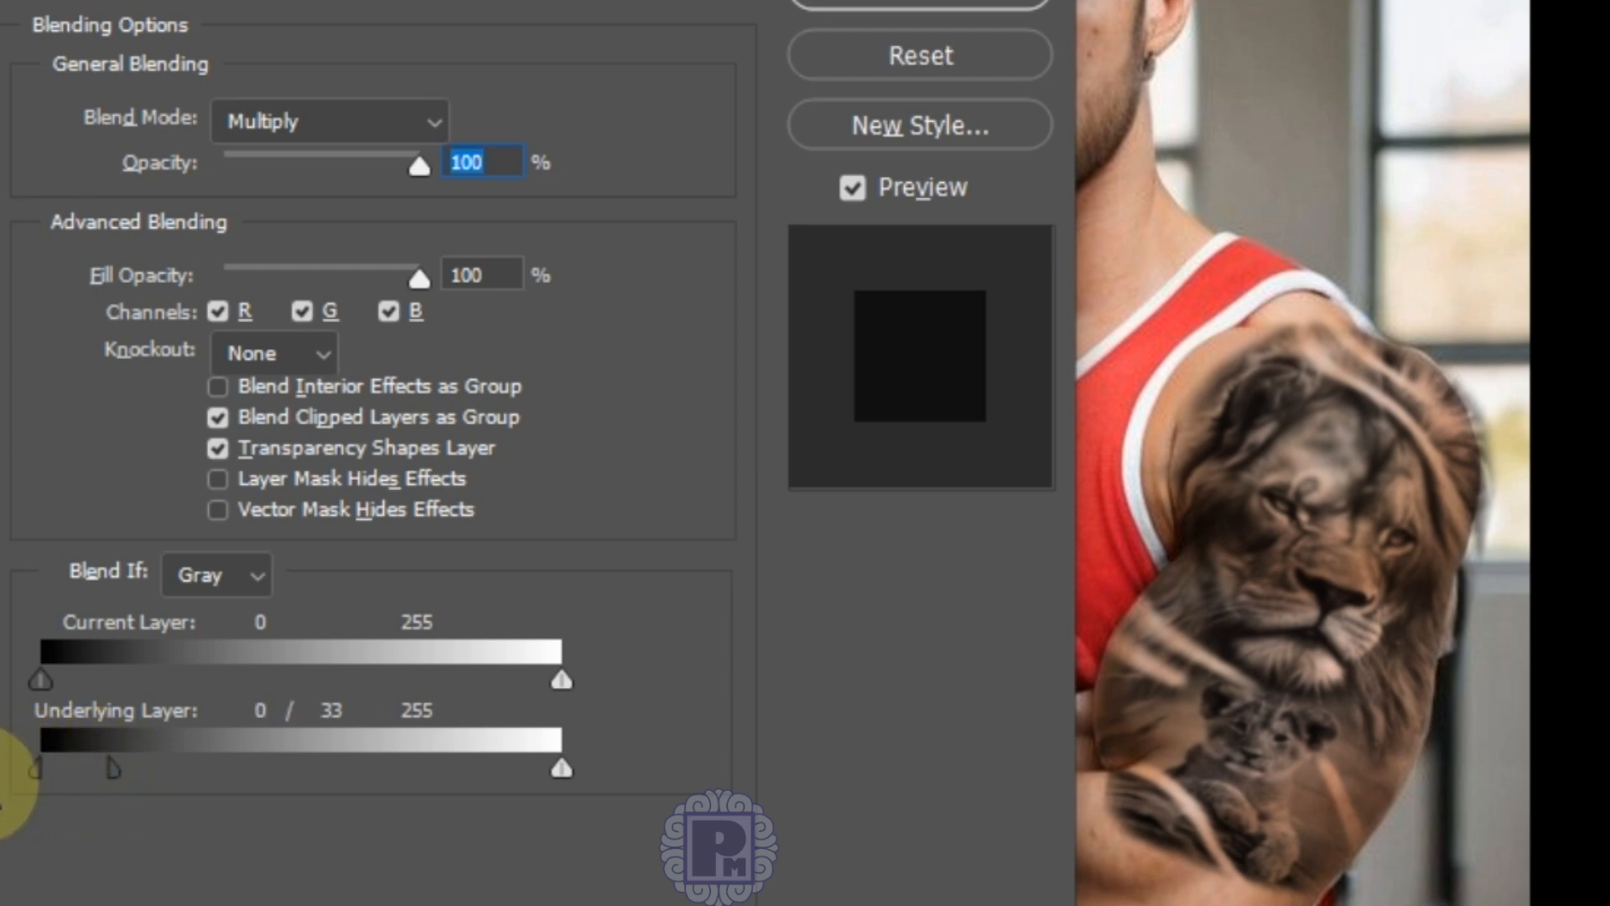
drag(119, 768, 168, 766)
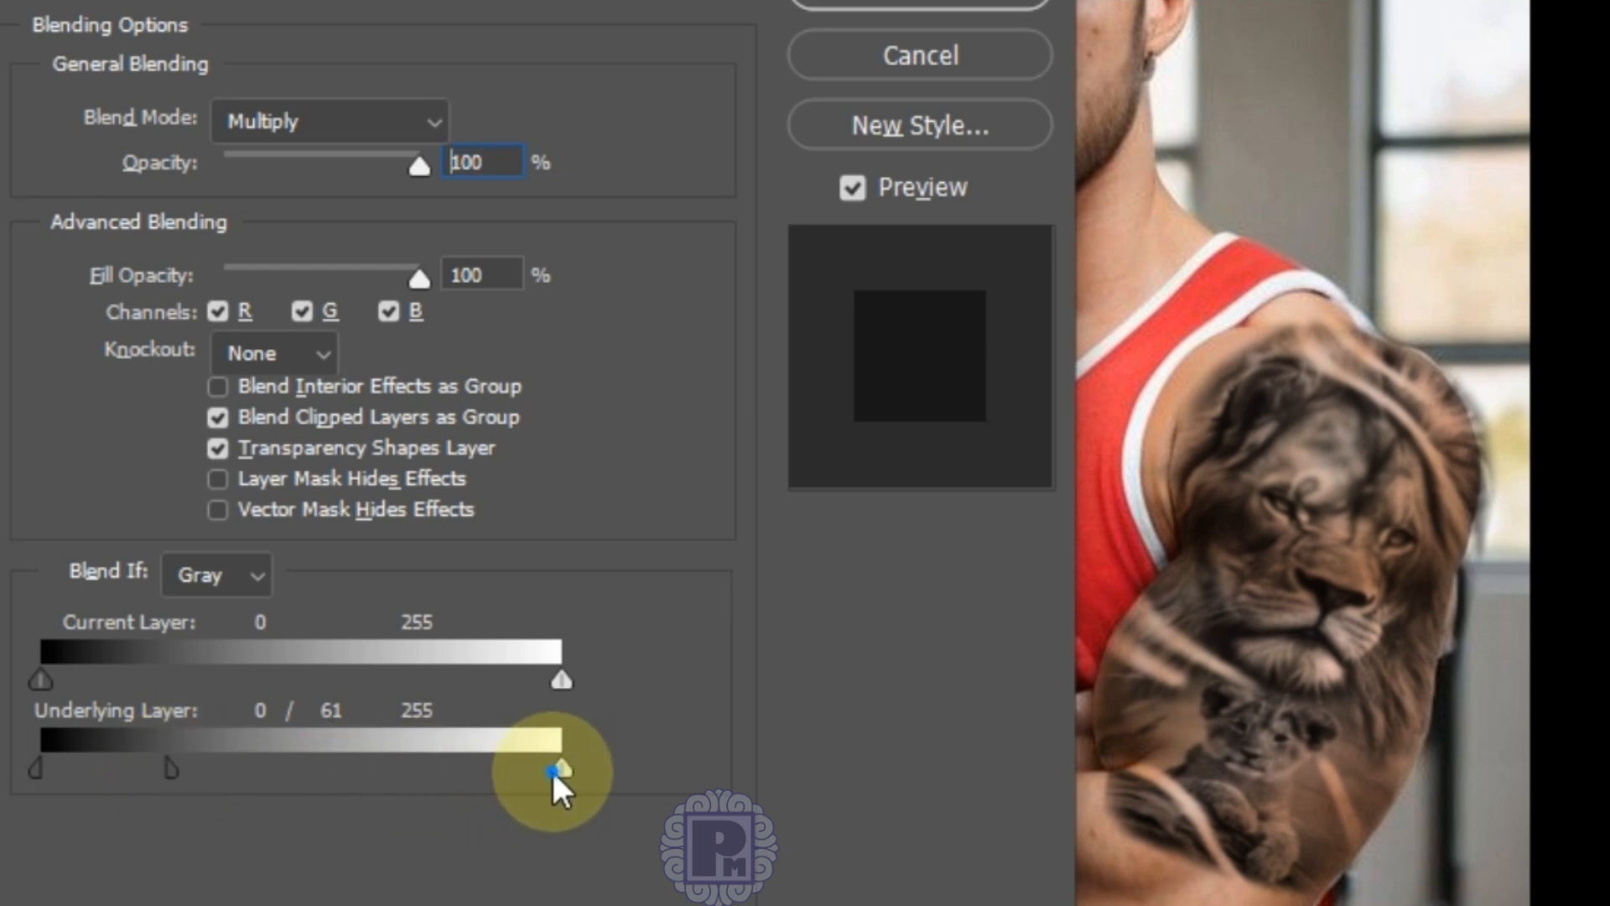
Step: Split the Underlying Layer highlight handles to 198/255 and apply the blending options
drag(552, 771, 475, 785)
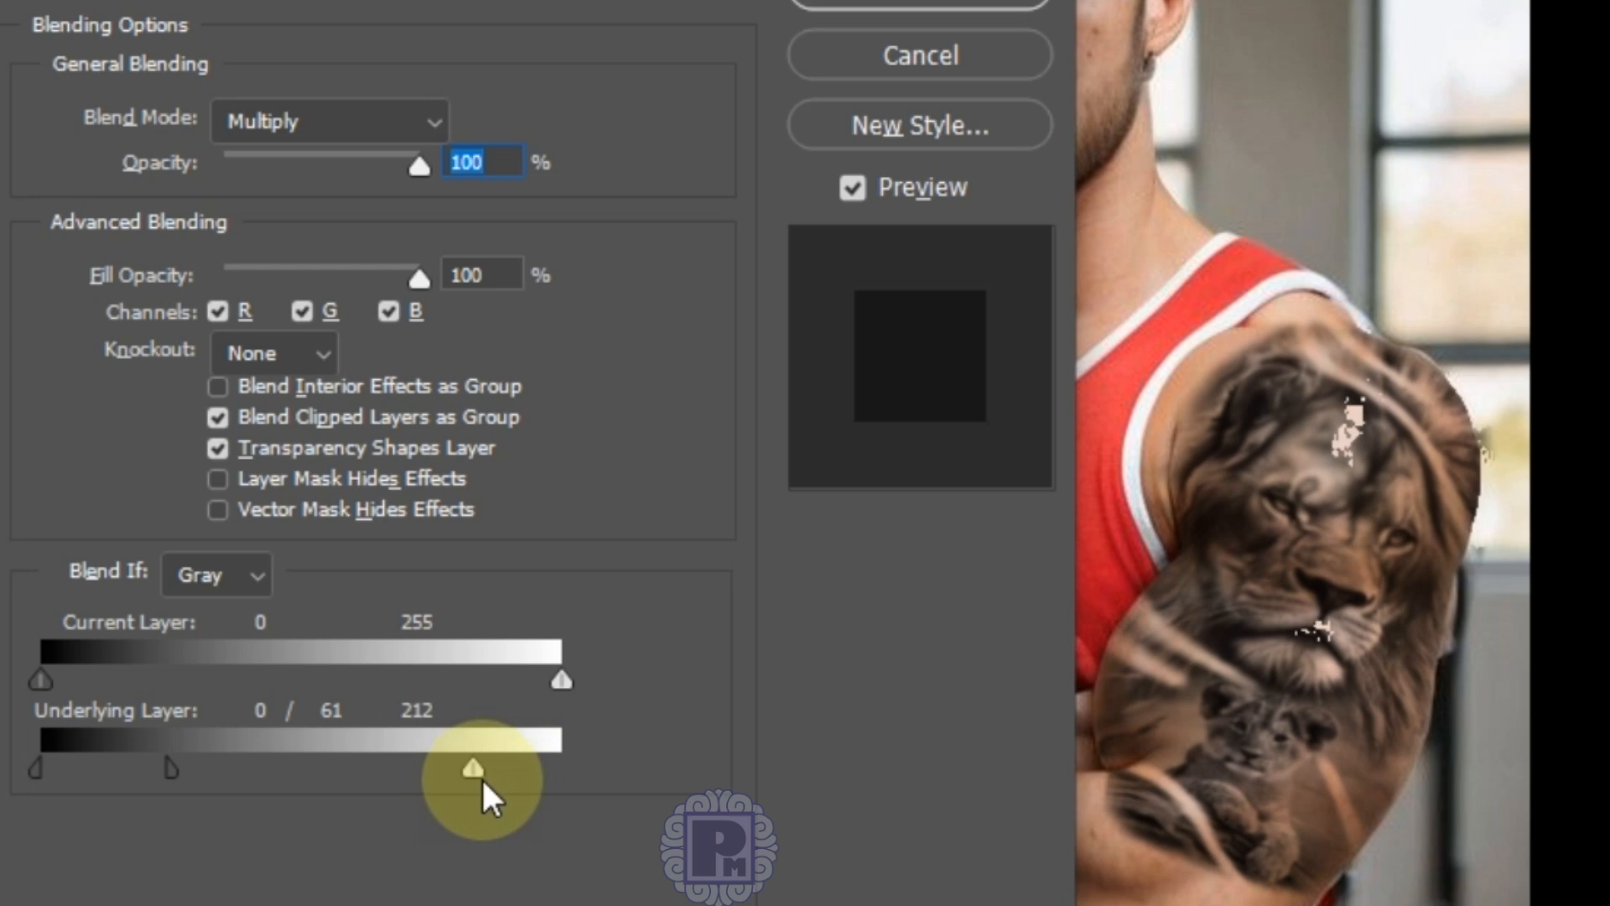
alt+click(474, 766)
drag(473, 763, 561, 761)
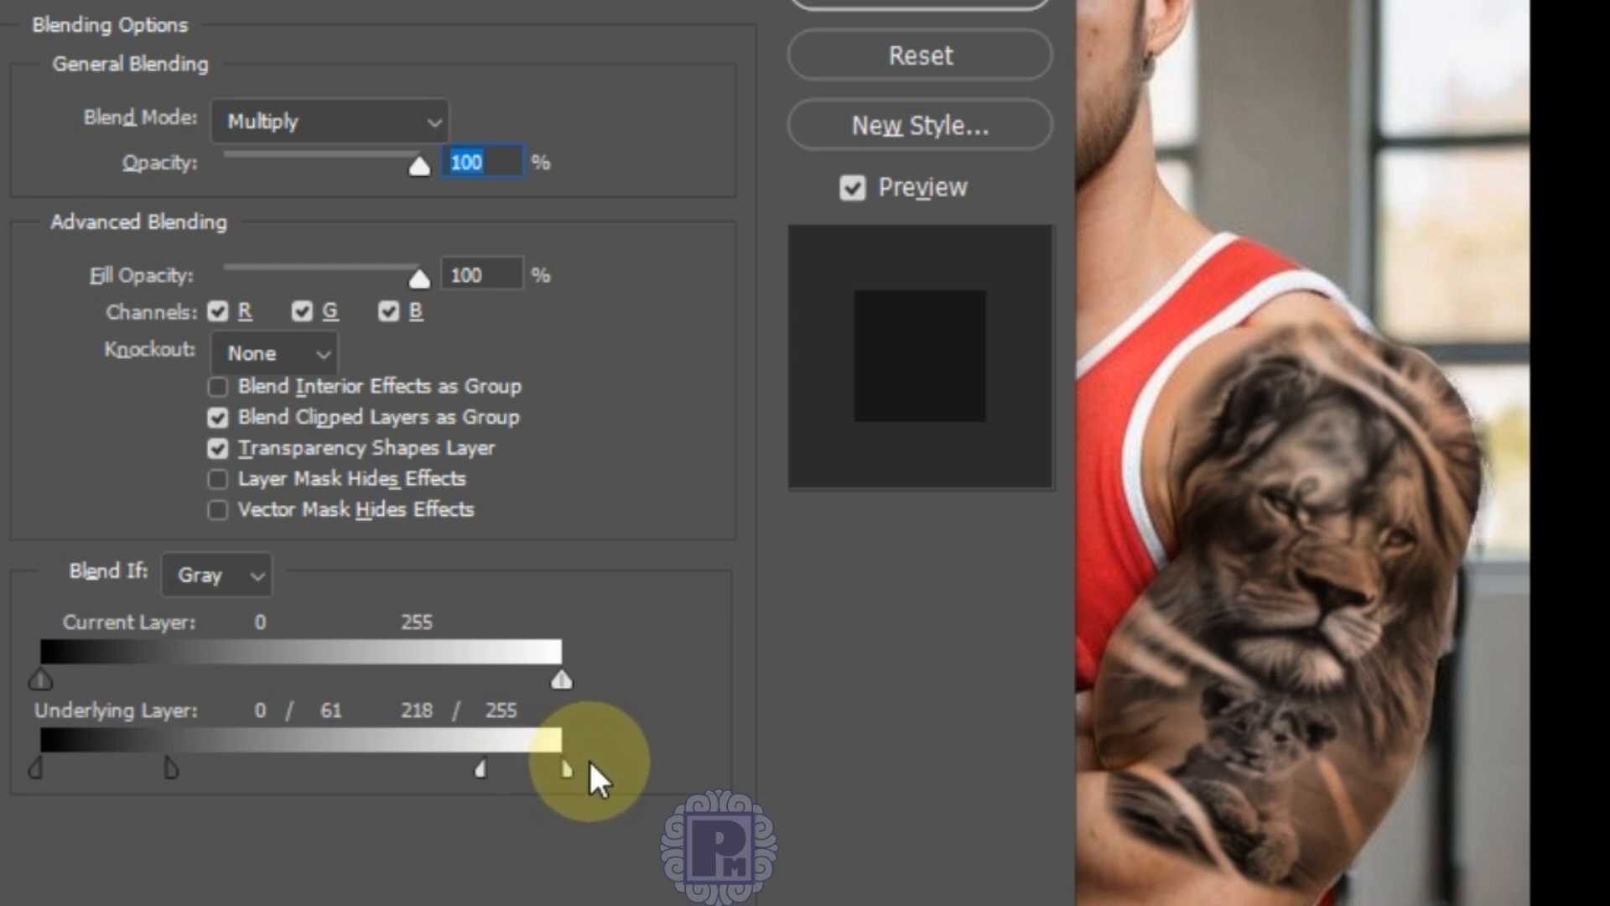
mouse_move(480, 768)
mouse_down()
mouse_move(551, 770)
mouse_move(506, 770)
mouse_up()
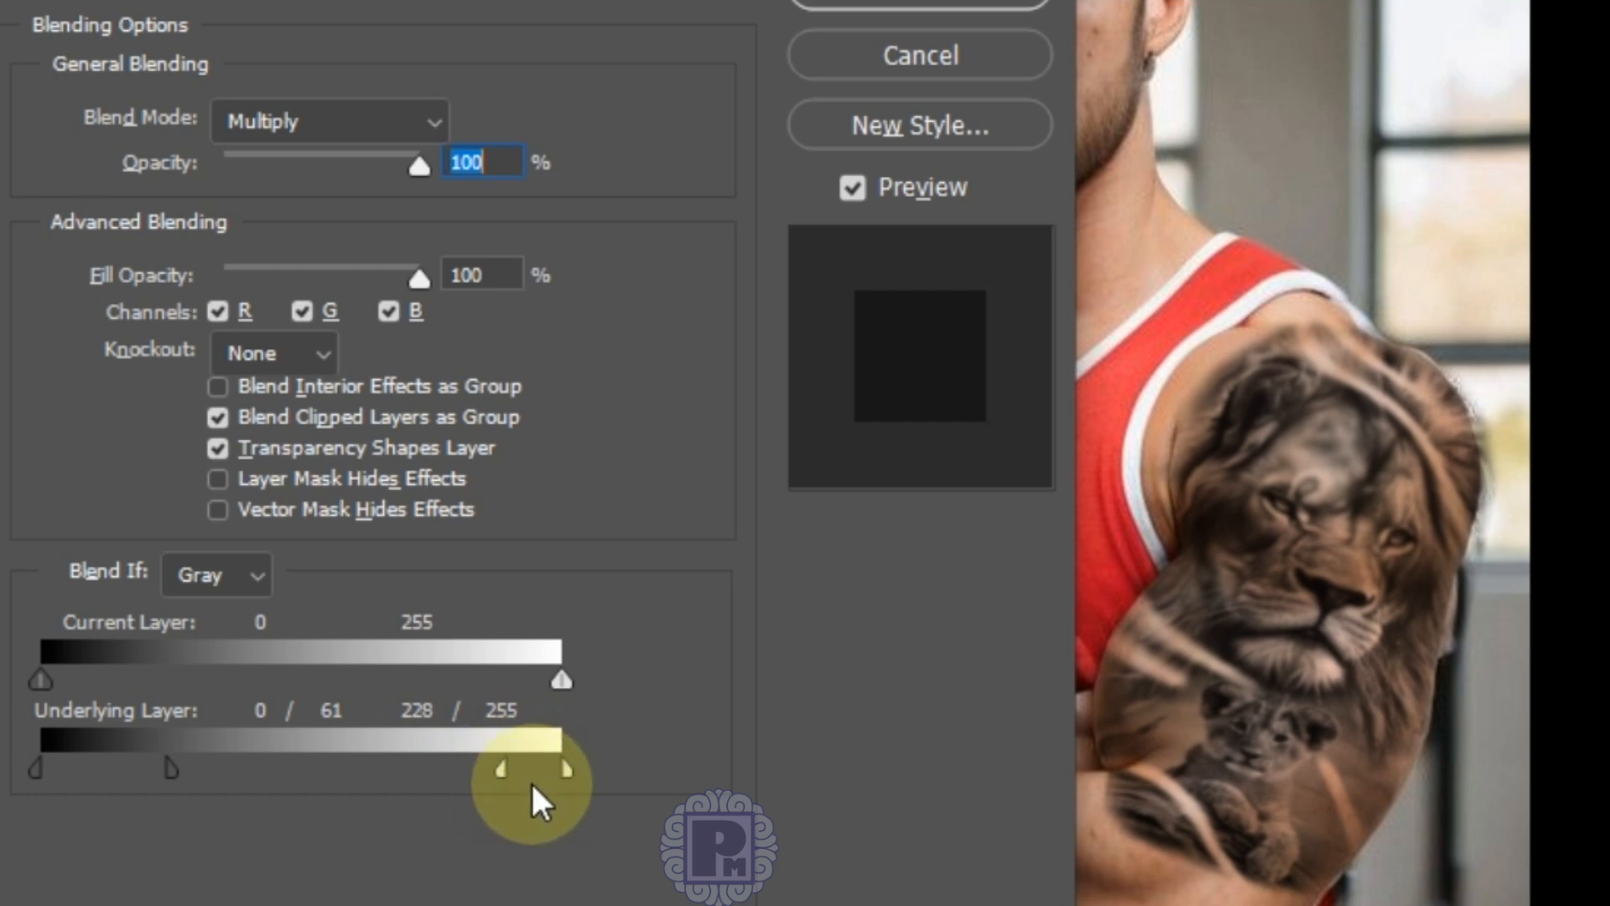
drag(502, 777, 445, 770)
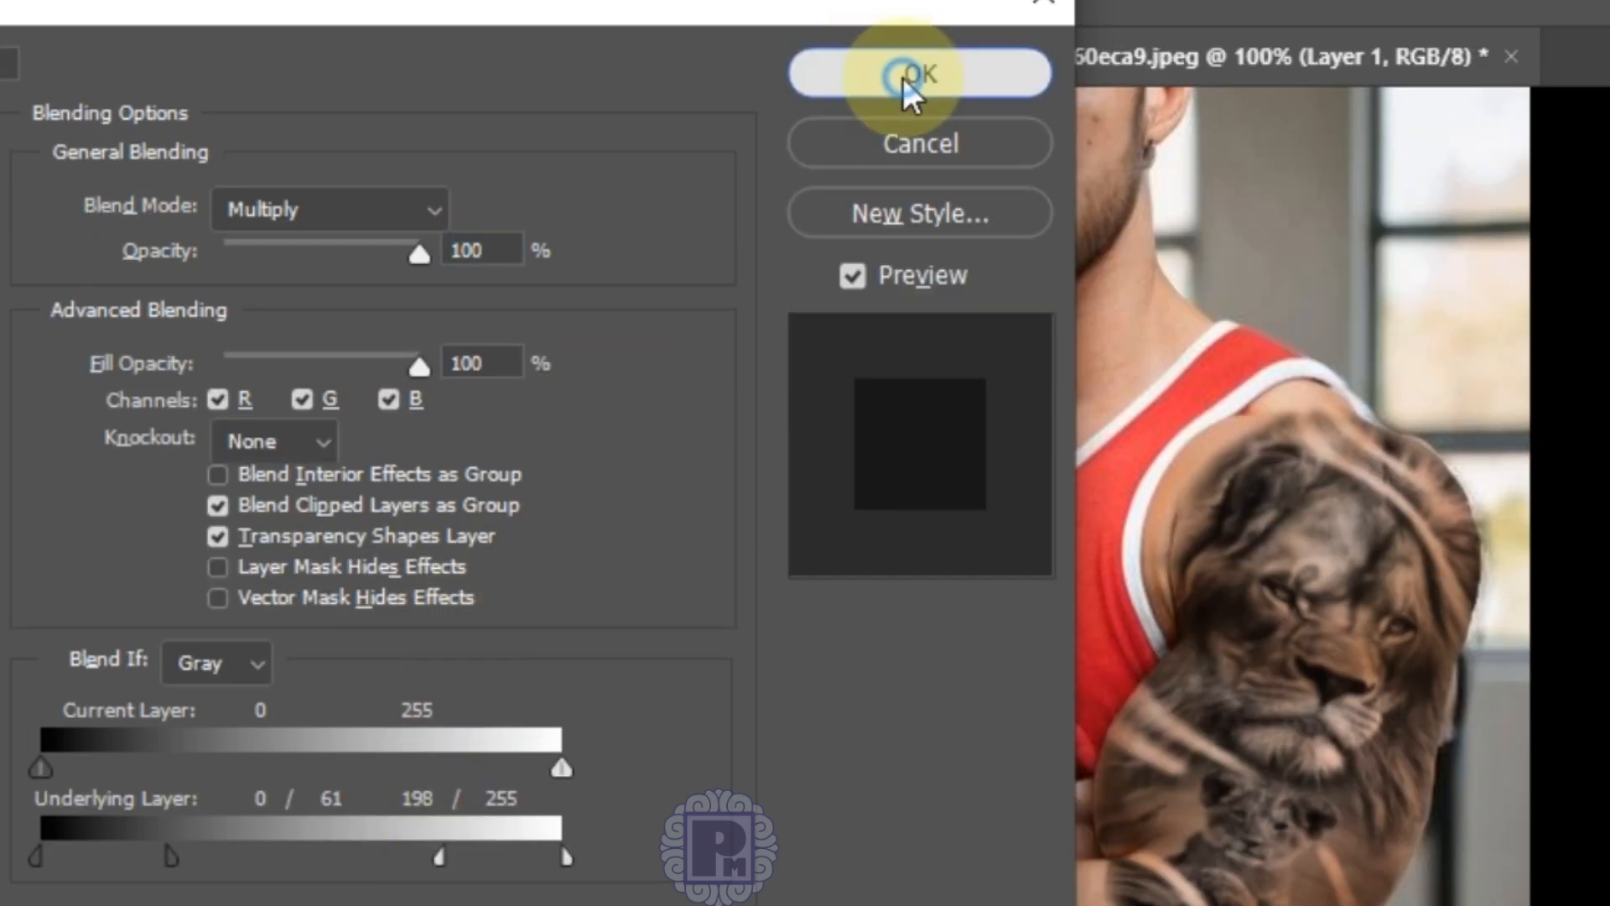
click(903, 75)
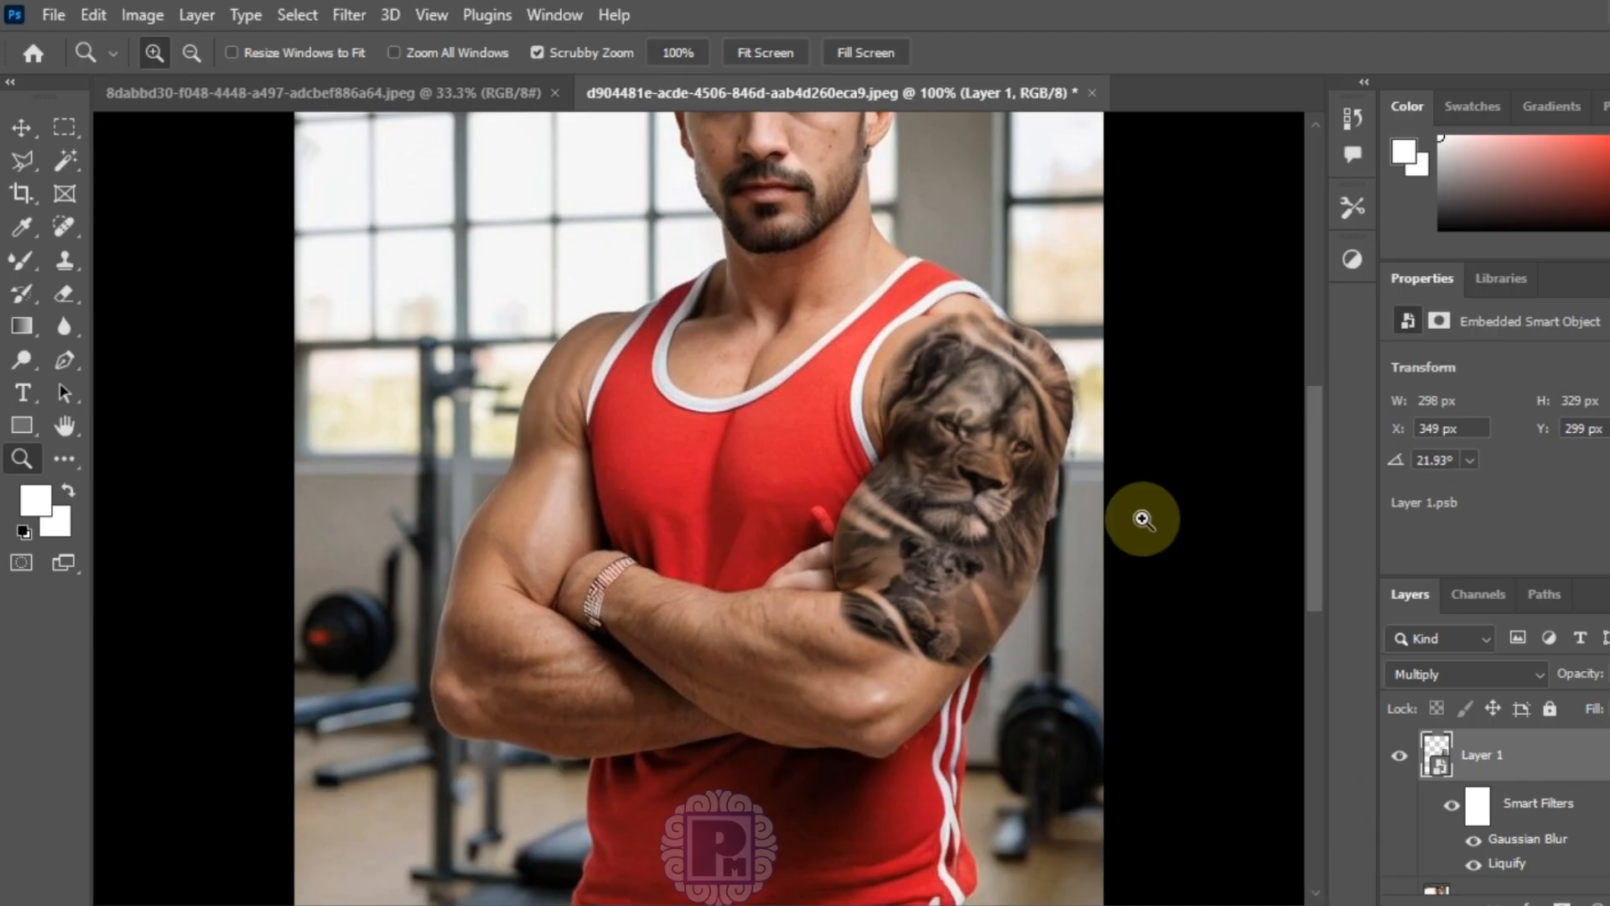
Step: At 300% zoom, choose the Eraser with a Soft Round brush and rasterize the tattoo smart object
scroll(1323, 441, up, 1)
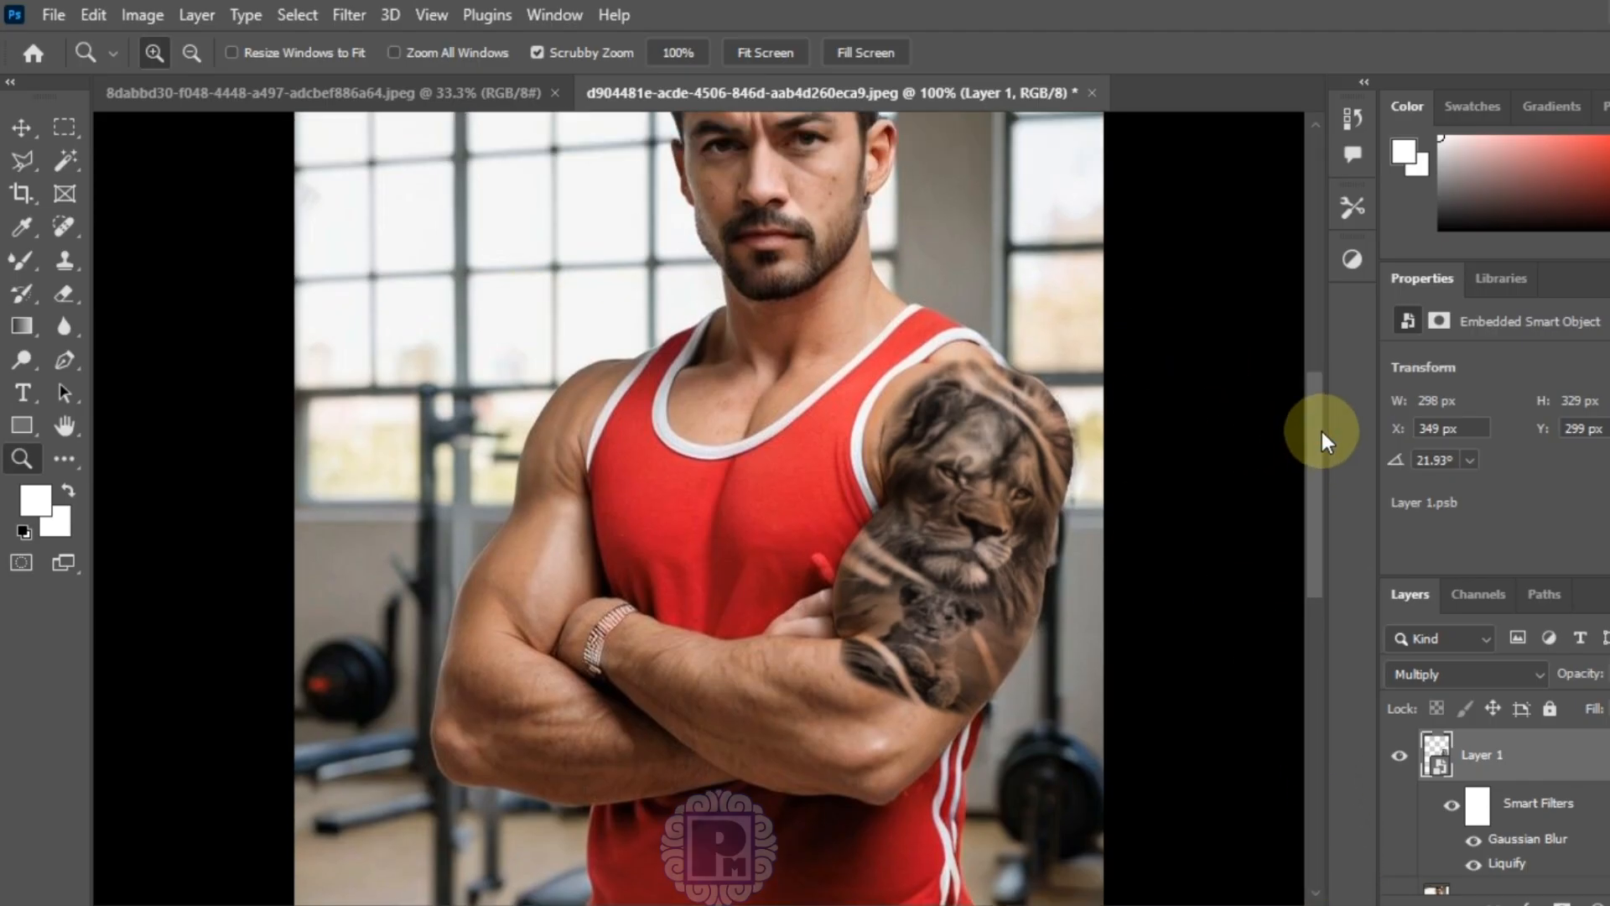
click(1138, 416)
click(1138, 417)
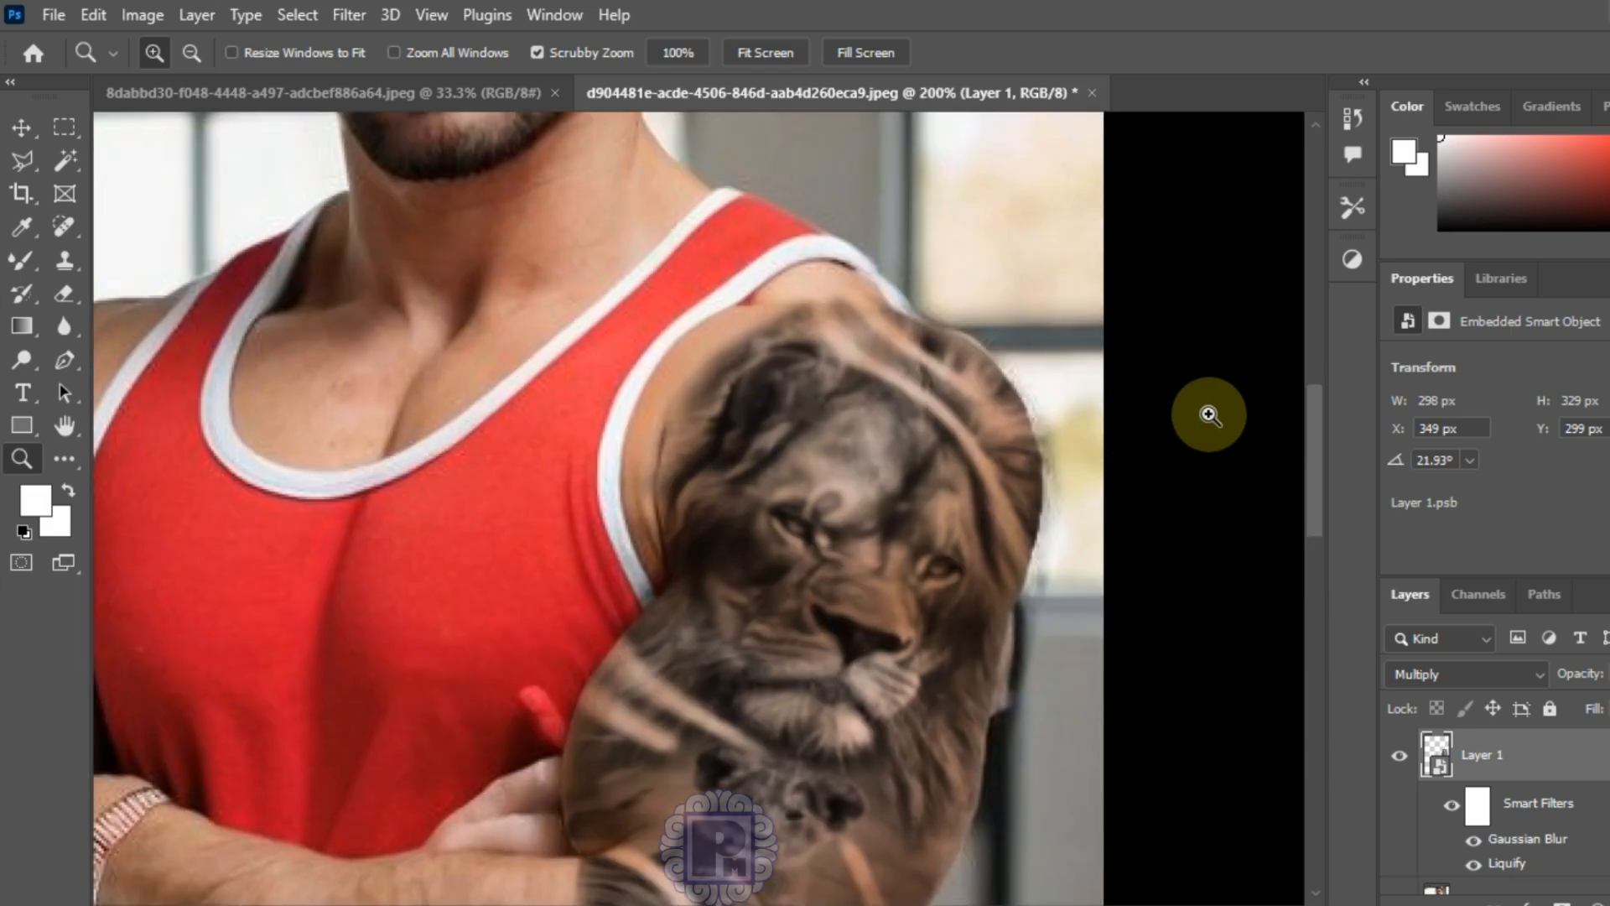
click(1208, 415)
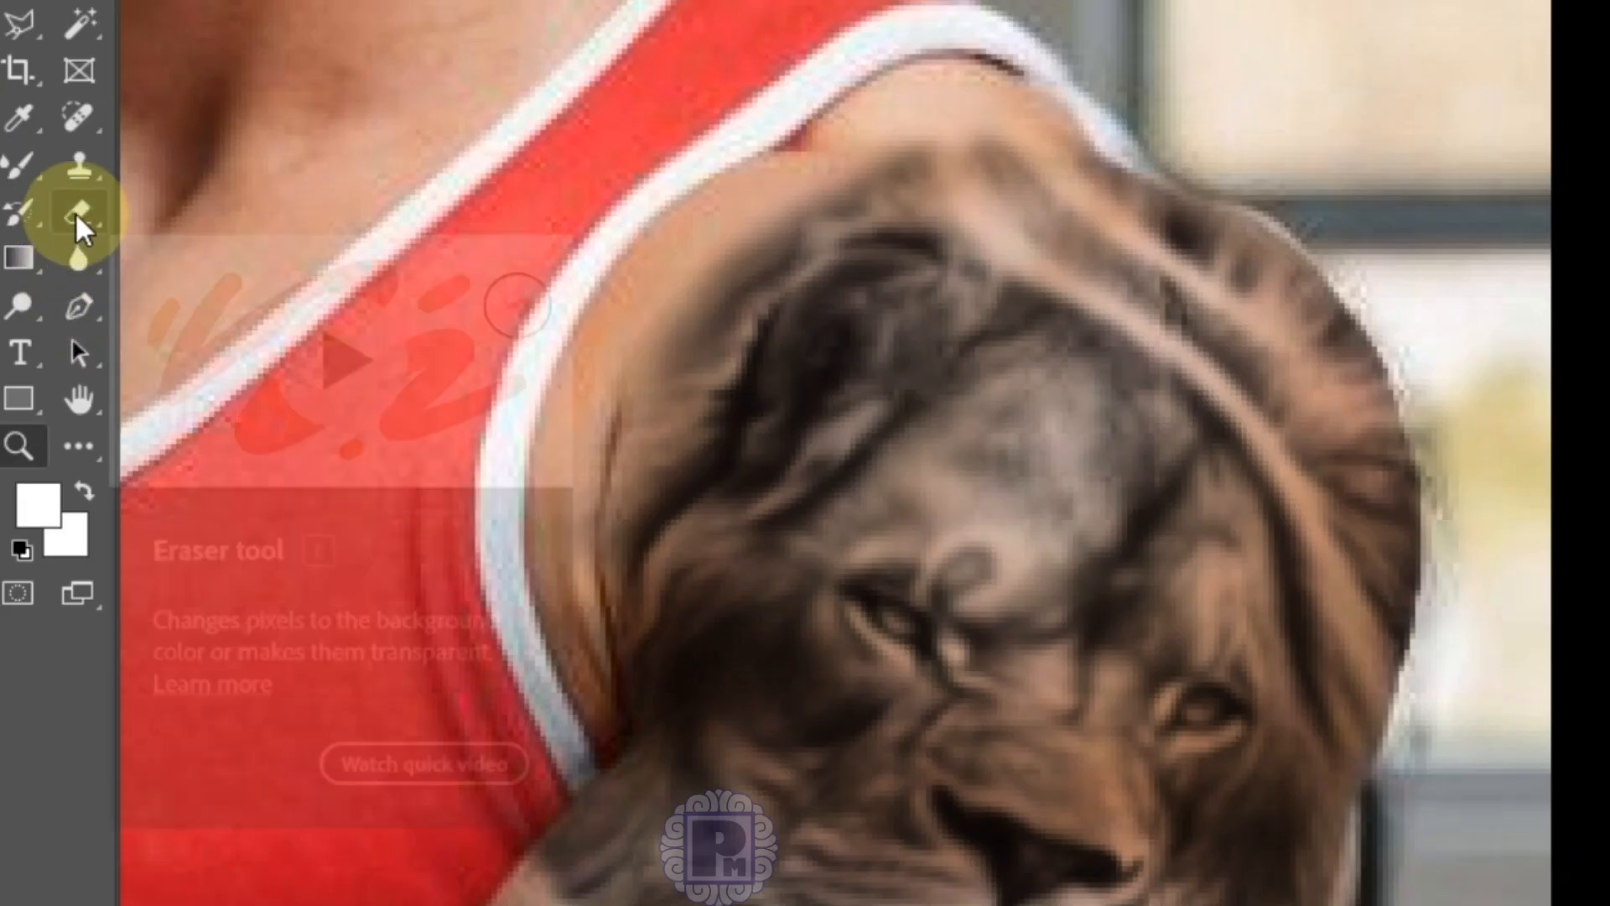
click(64, 294)
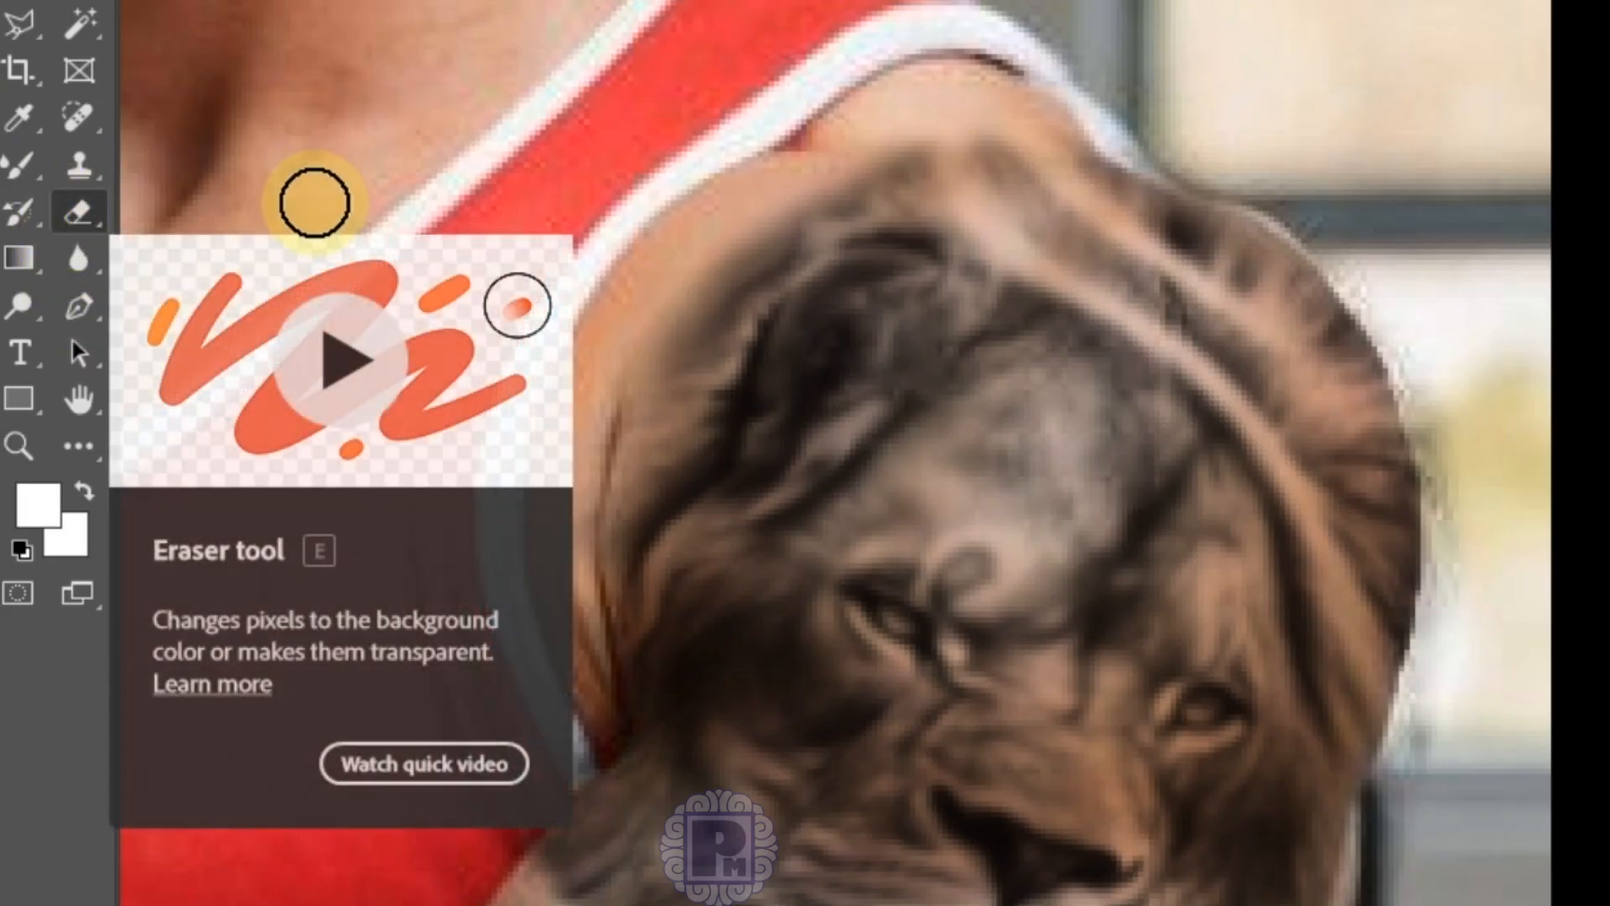
right_click(453, 172)
click(647, 637)
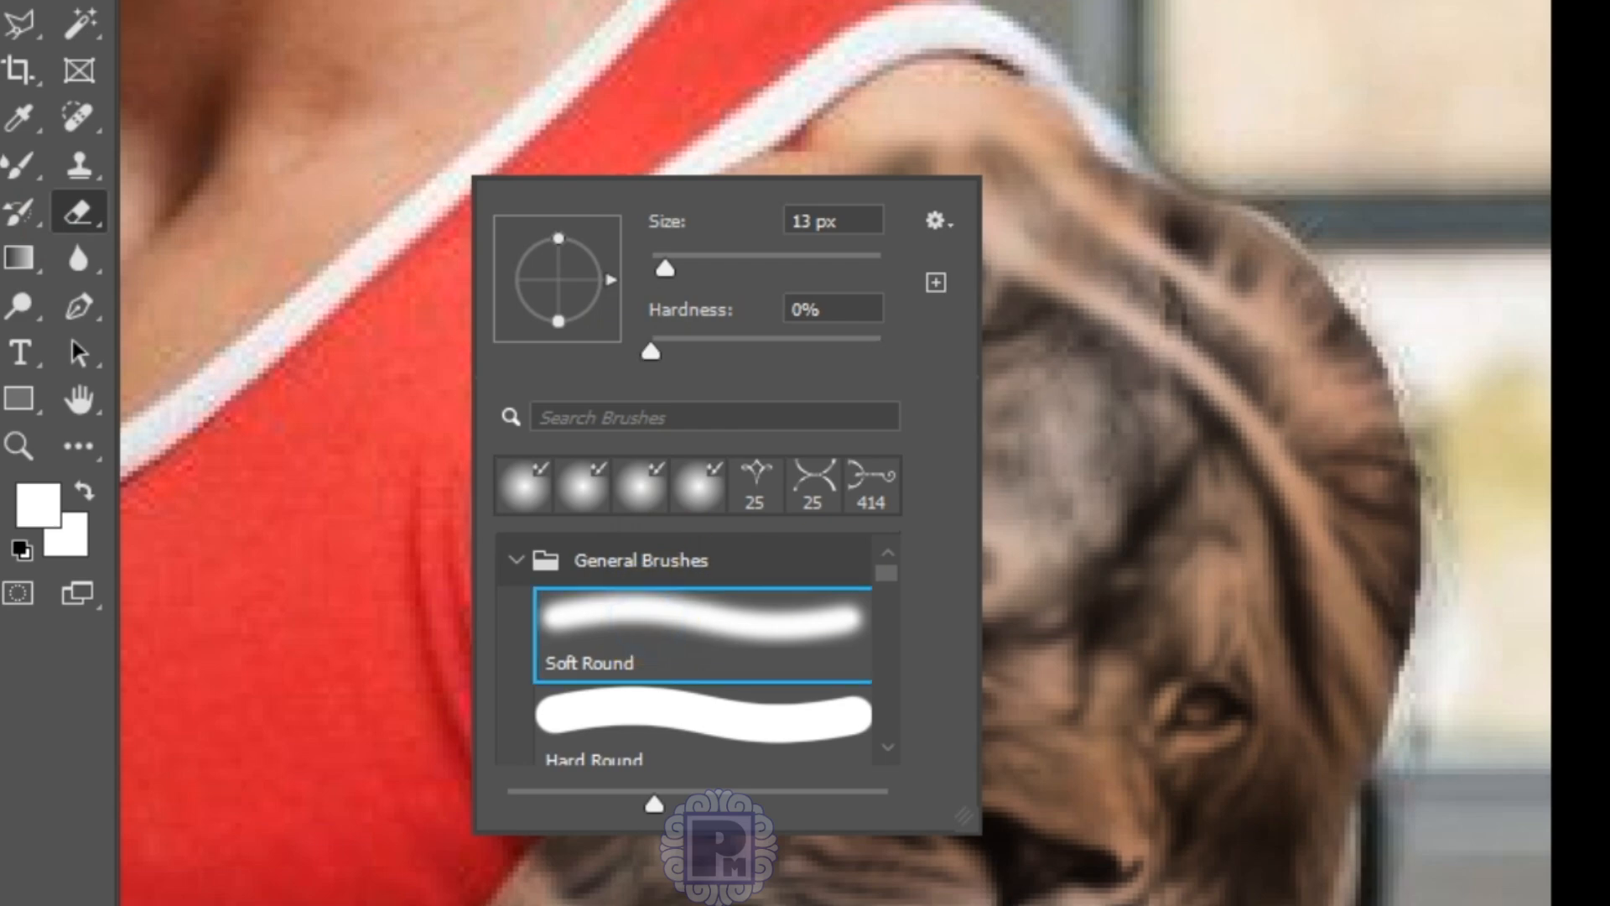
click(1342, 245)
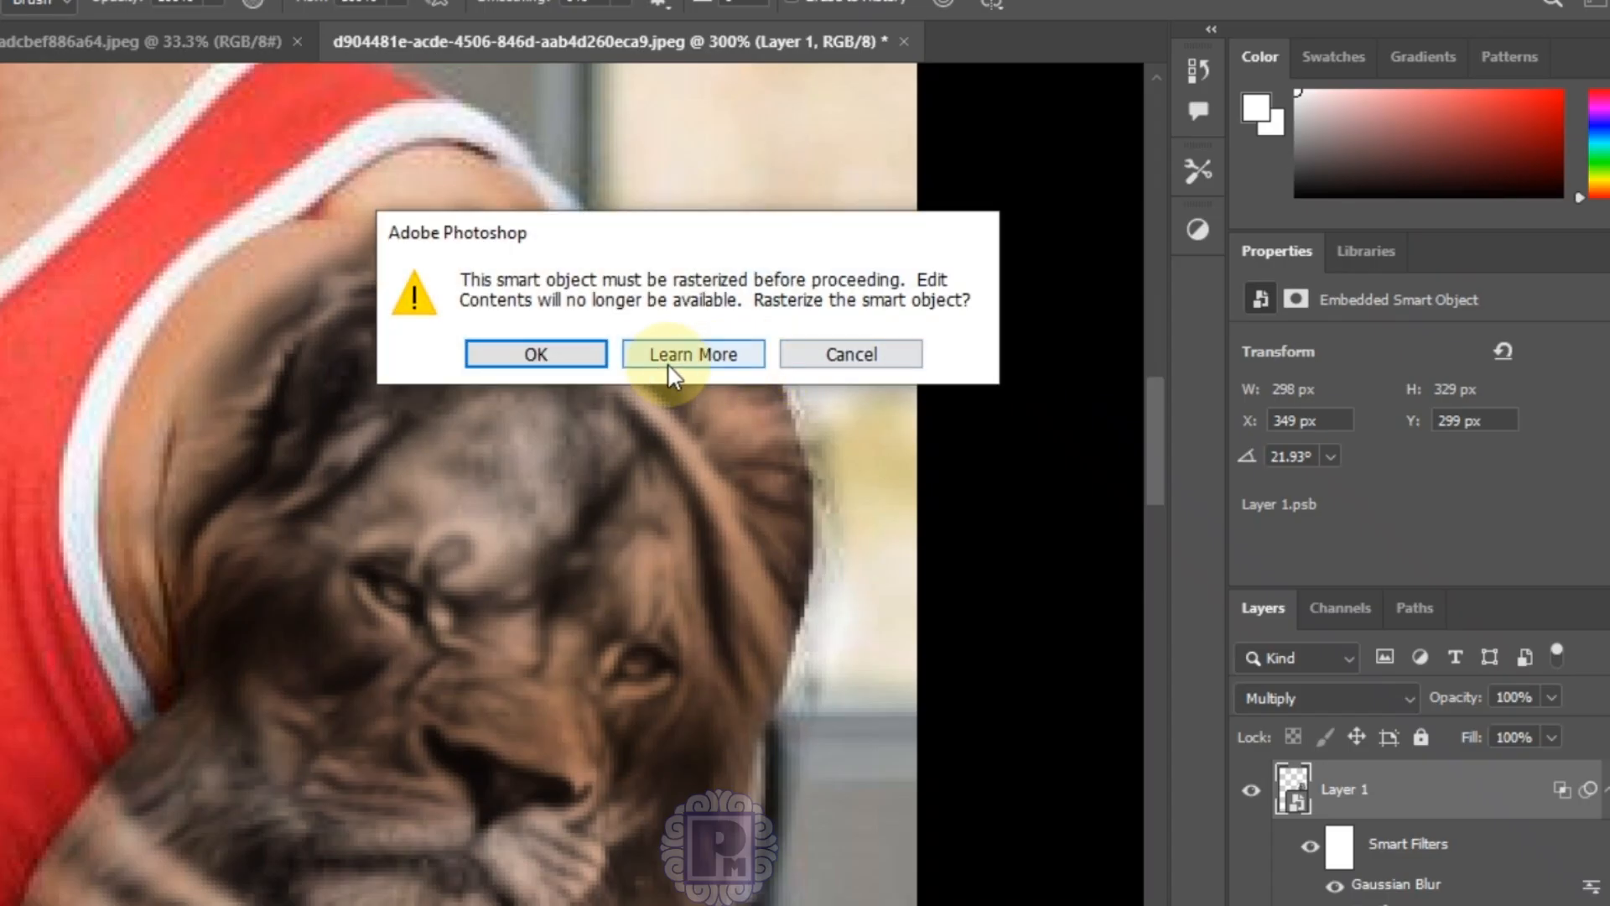
click(532, 352)
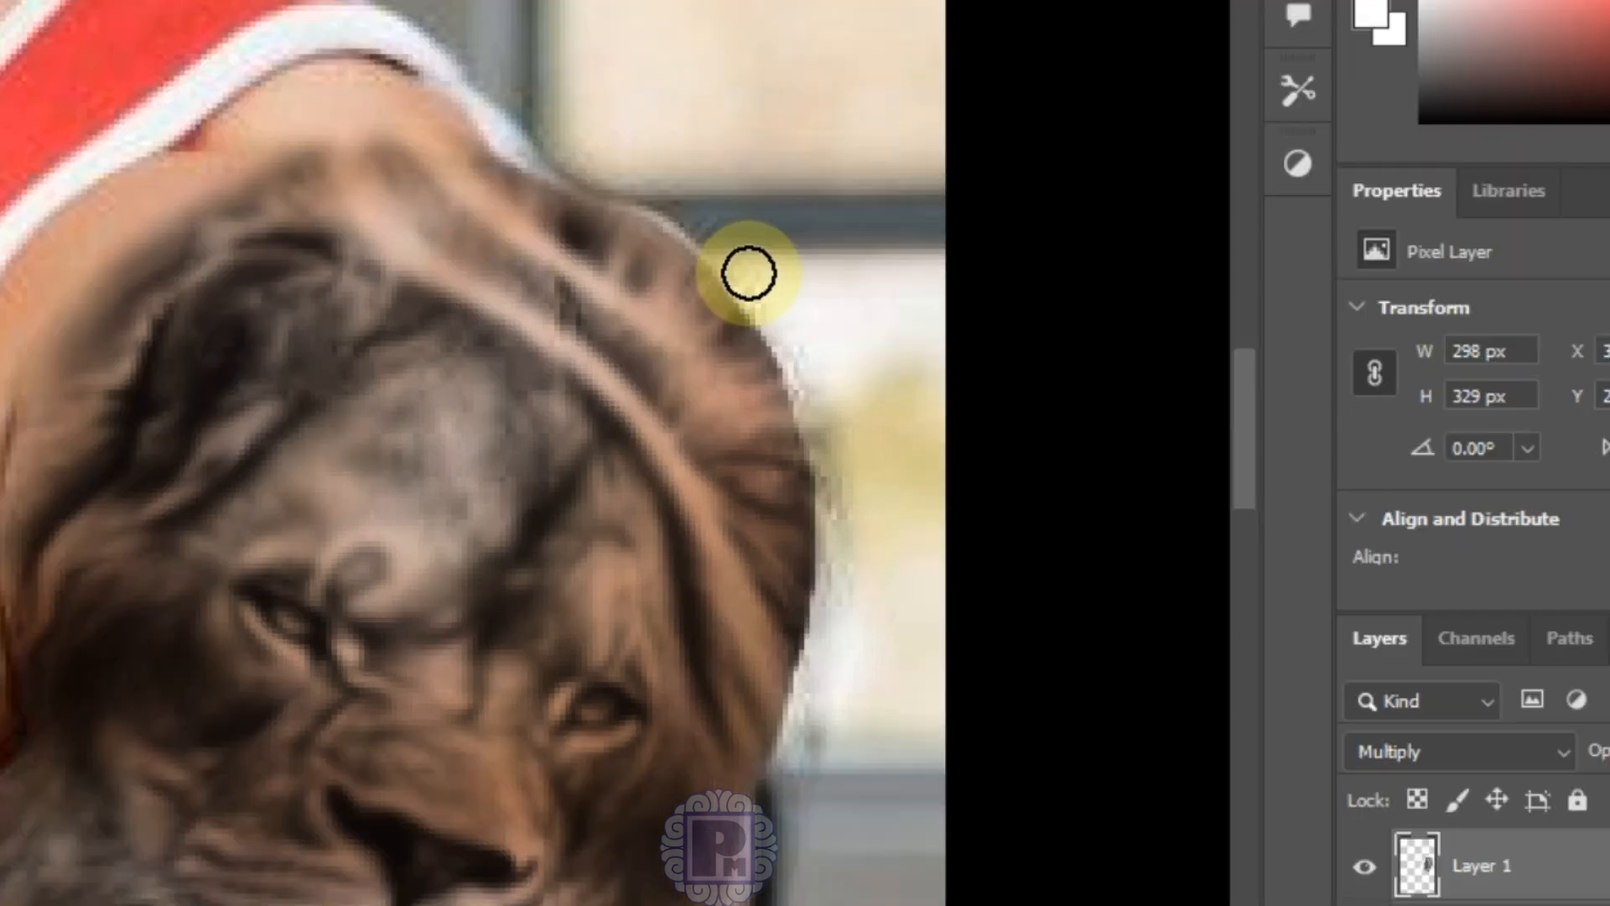
Step: Erase stray tattoo pixels along the arm's outer edge up toward the shoulder
mouse_move(781, 318)
mouse_down()
mouse_move(841, 471)
mouse_move(855, 565)
mouse_up()
mouse_move(841, 619)
mouse_down()
mouse_move(850, 585)
mouse_move(845, 640)
mouse_up()
click(843, 702)
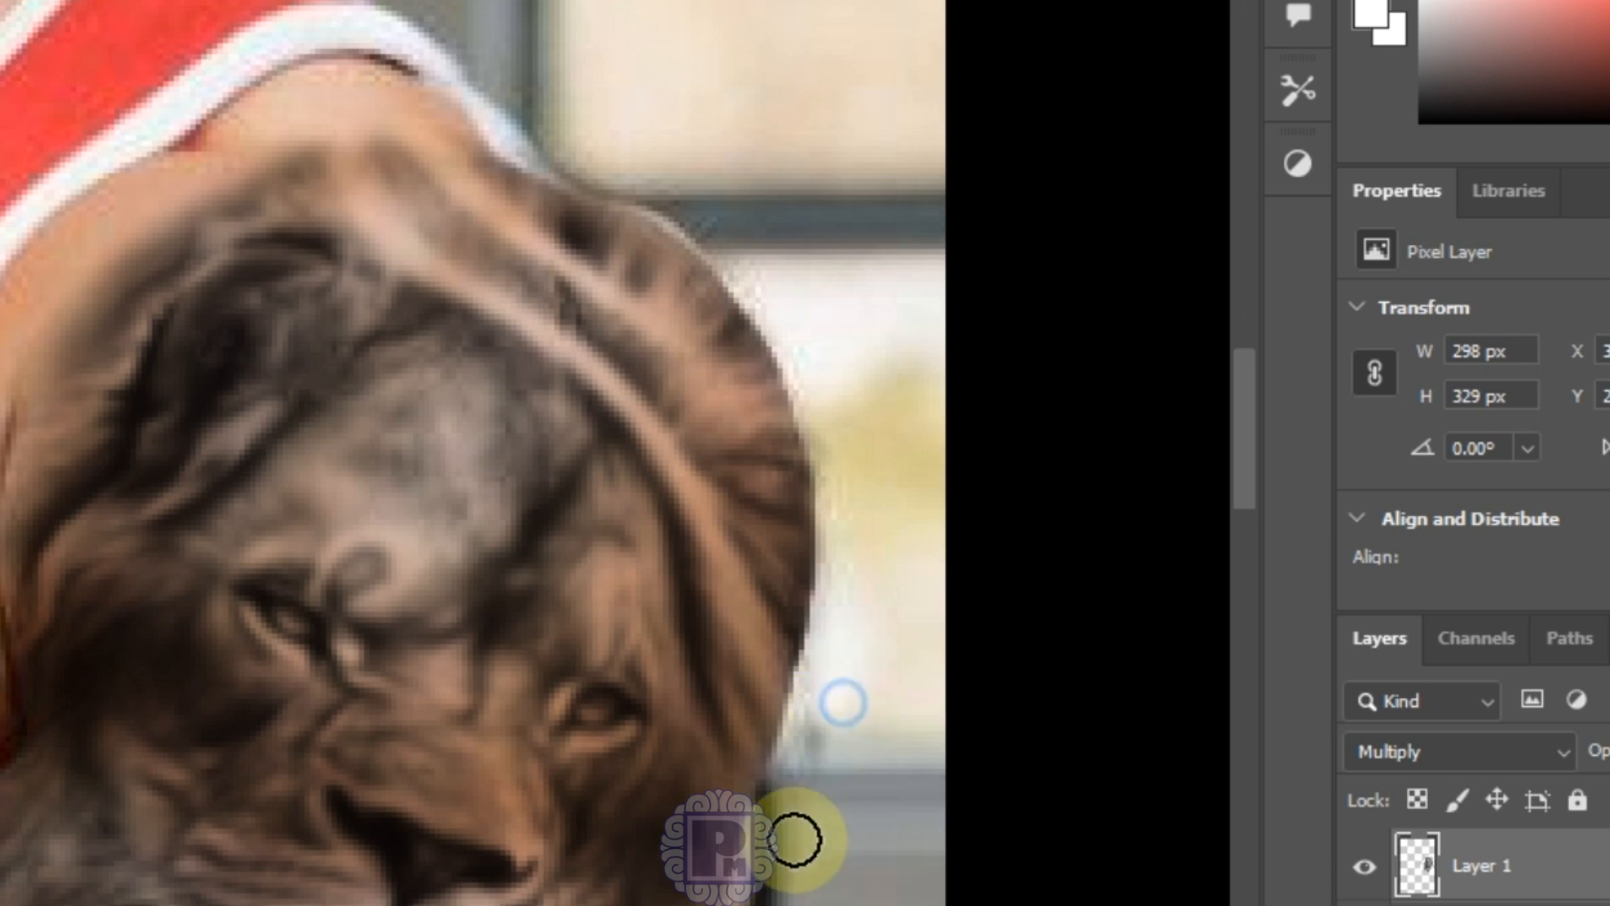
mouse_move(794, 839)
mouse_down()
mouse_move(816, 816)
mouse_move(863, 561)
mouse_move(863, 458)
mouse_move(863, 514)
mouse_move(848, 410)
mouse_move(802, 313)
mouse_move(722, 215)
mouse_up()
Step: Check the soft brush settings and soften the tattoo along the arm's right edge
right_click(718, 206)
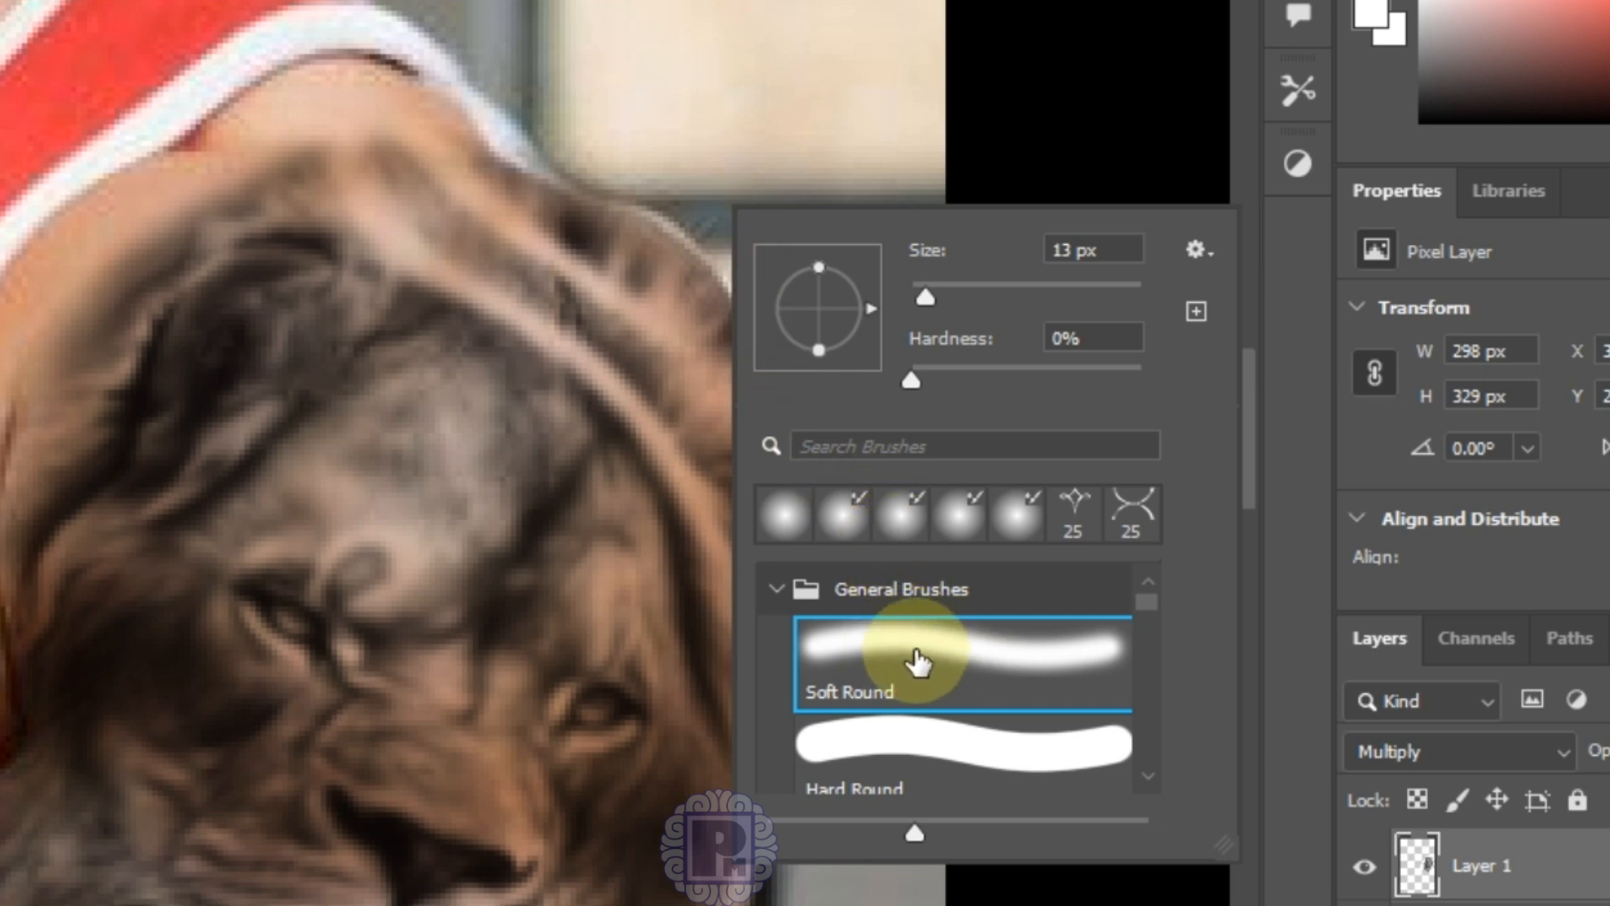
click(705, 174)
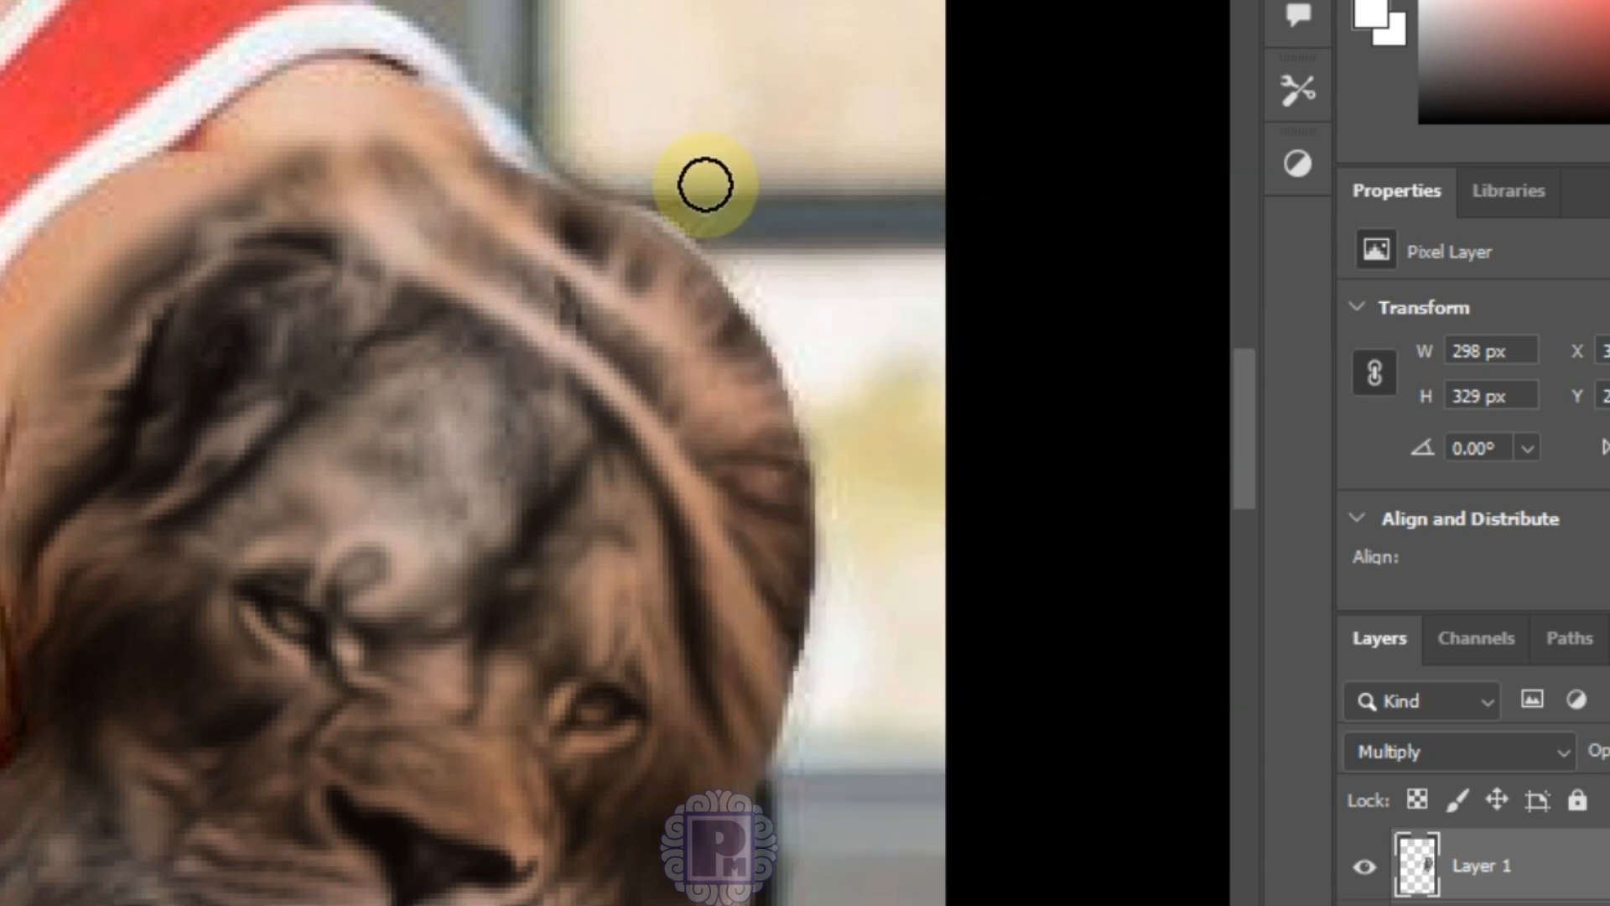
drag(847, 446, 860, 601)
drag(855, 579, 832, 701)
drag(807, 749, 805, 789)
drag(802, 798, 798, 854)
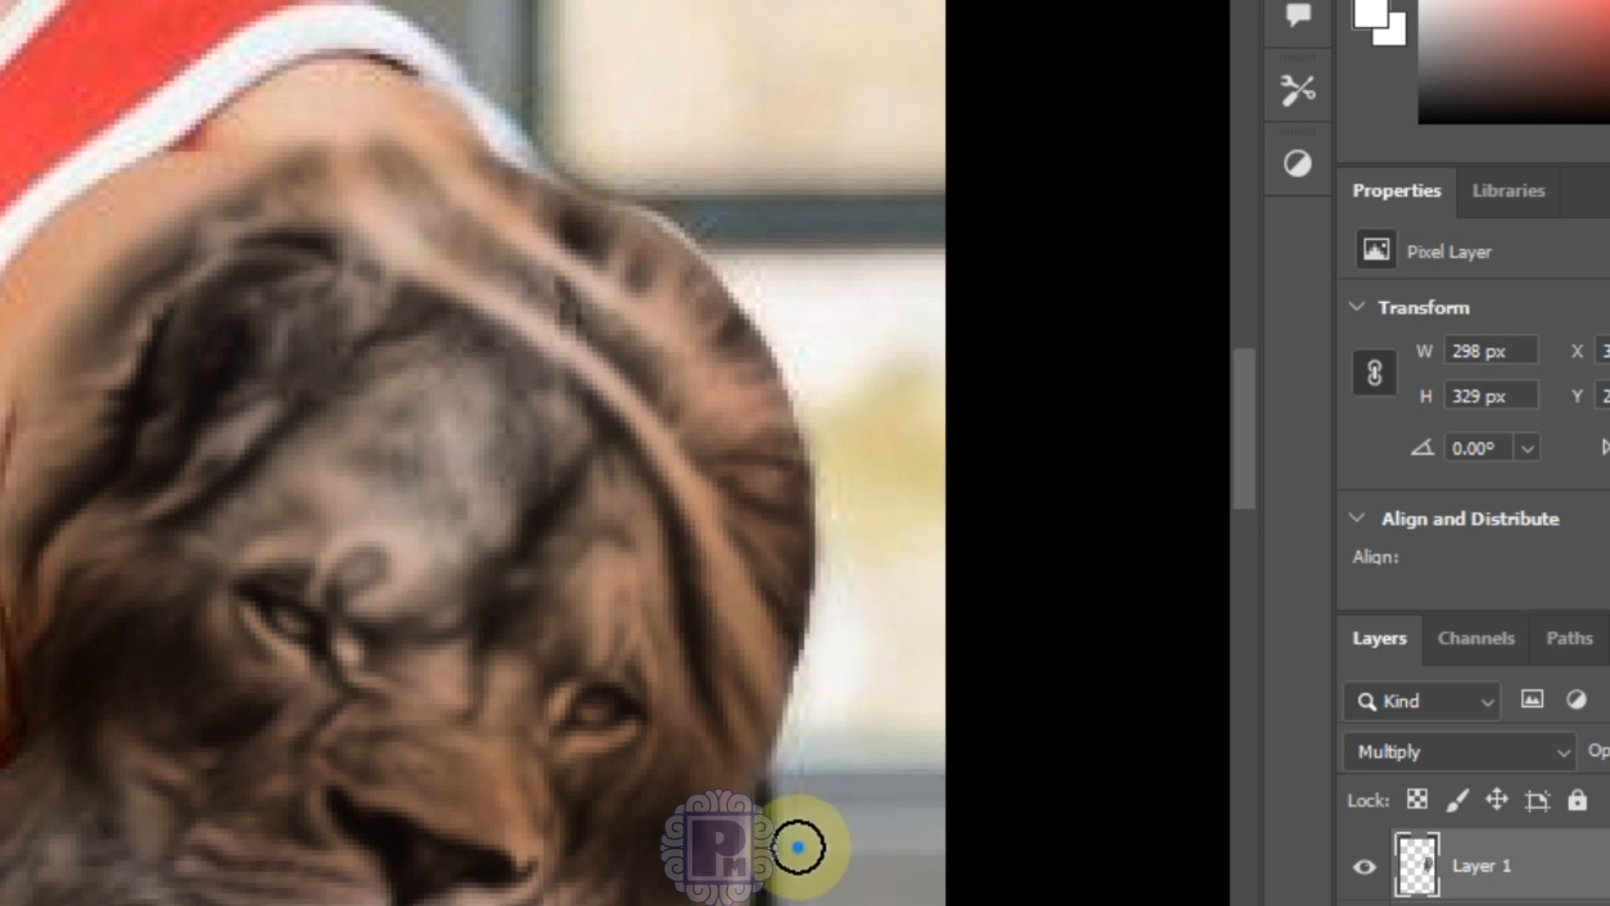
key(ctrl+0)
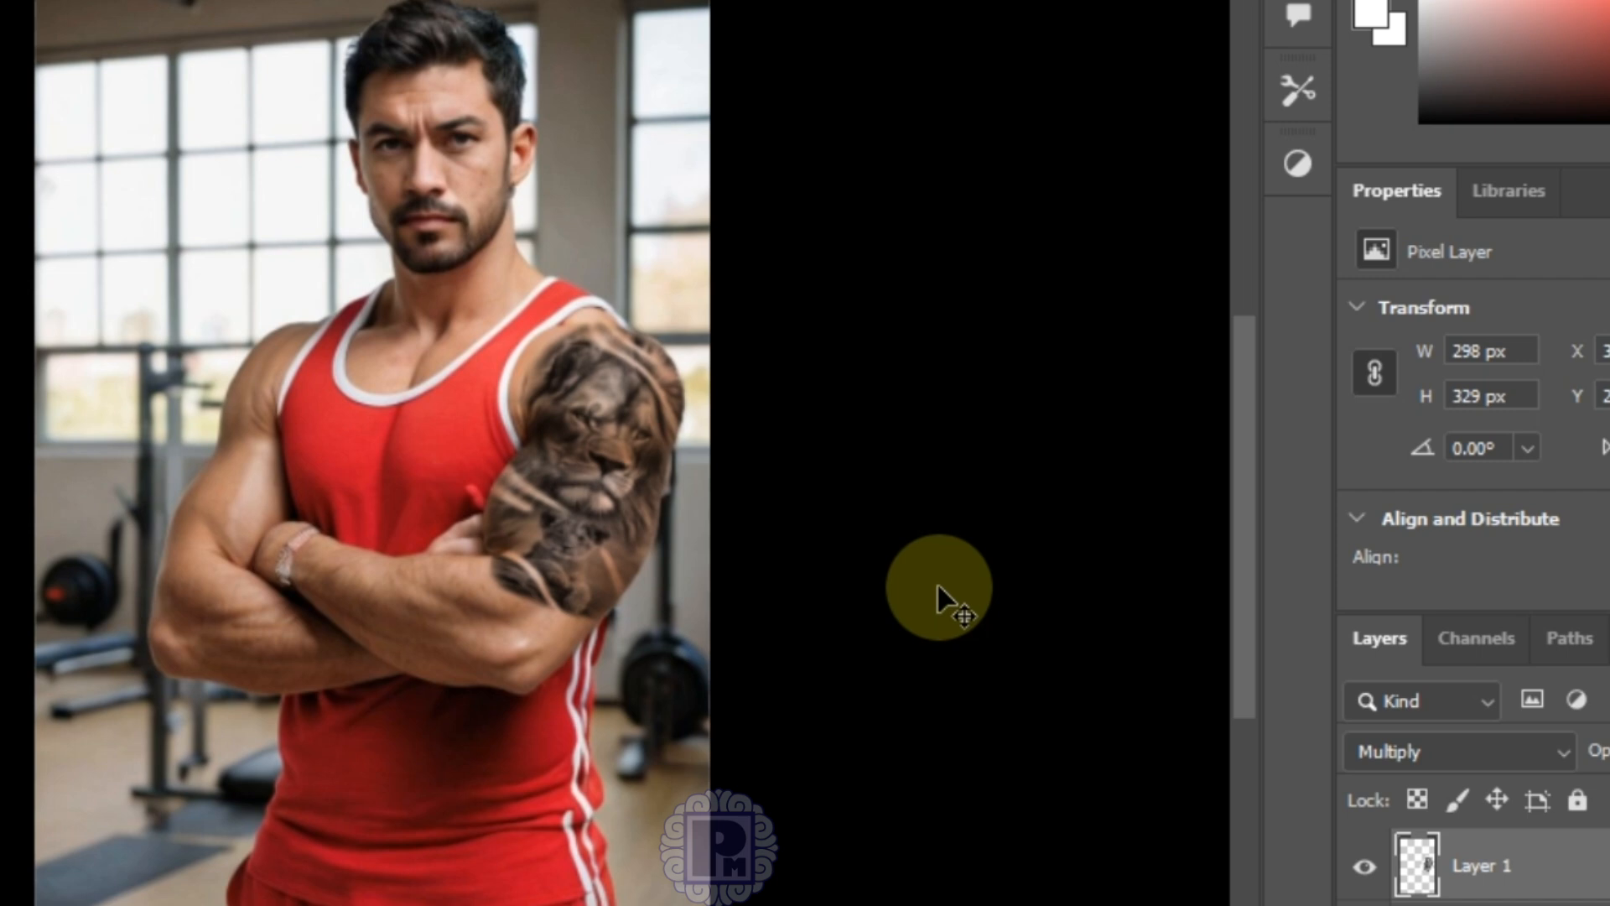
scroll(937, 582, up, 2)
scroll(937, 439, up, 2)
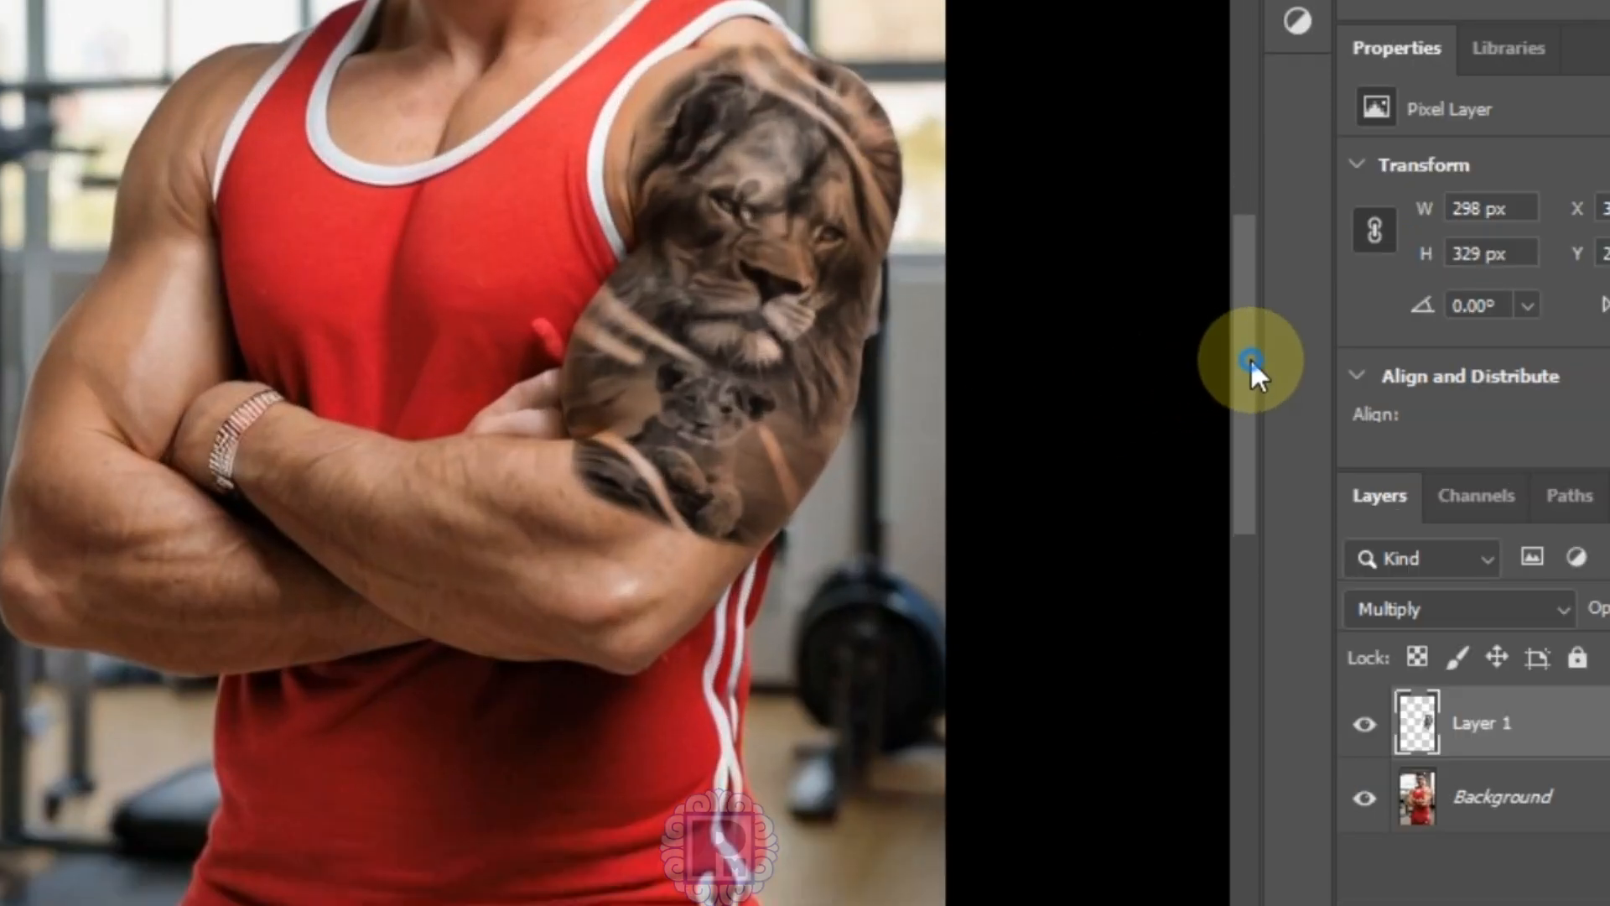
drag(1250, 359, 1257, 278)
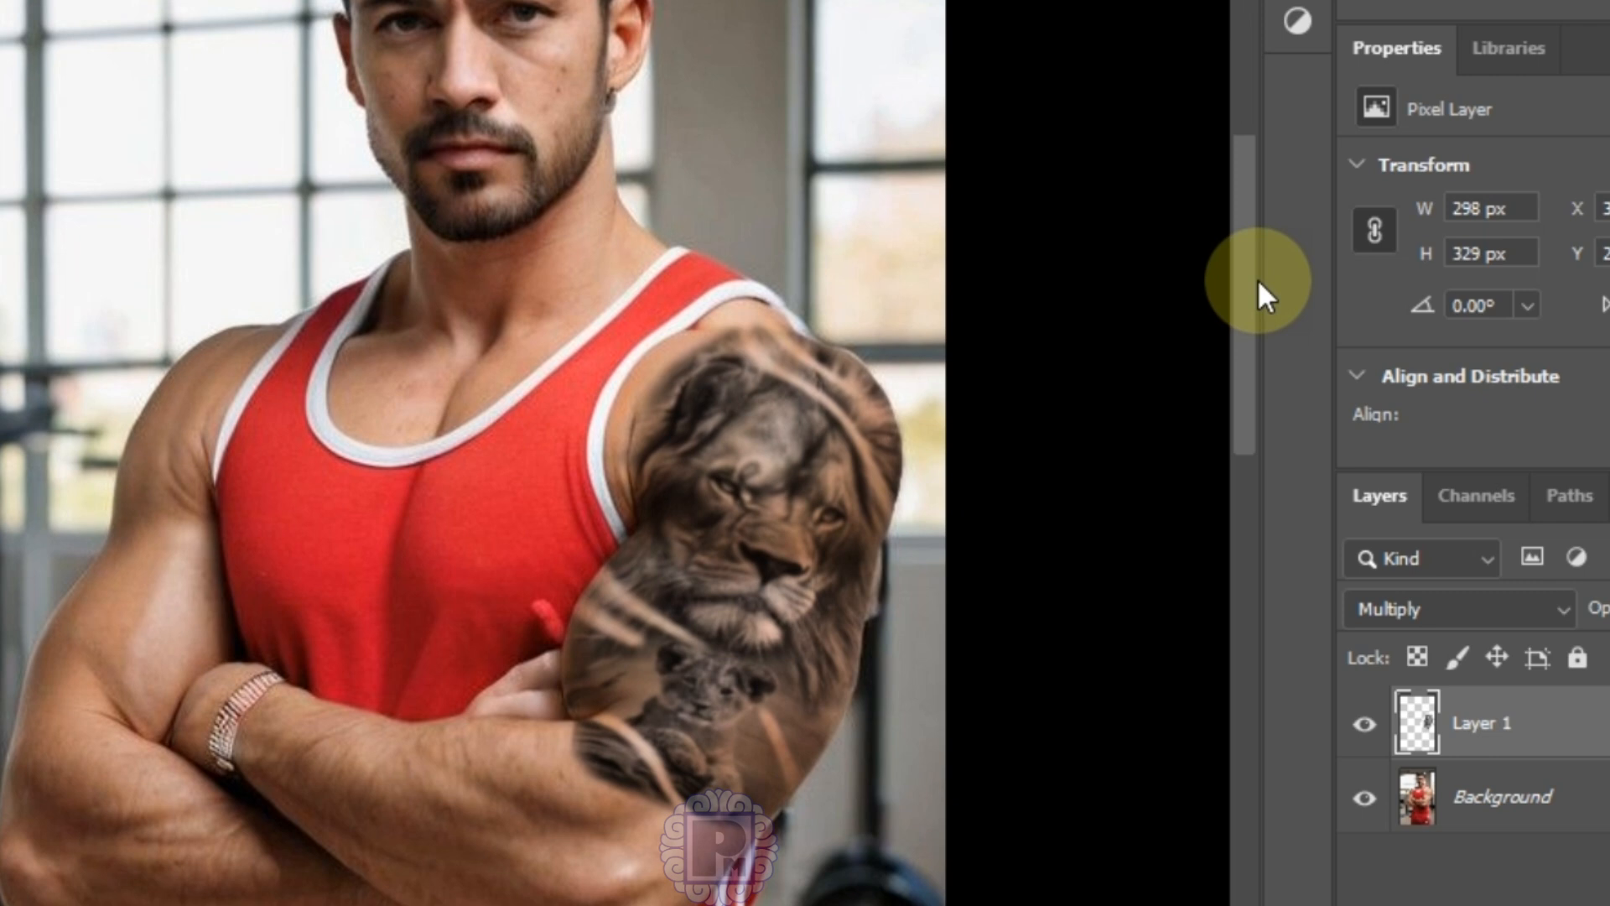
click(1364, 722)
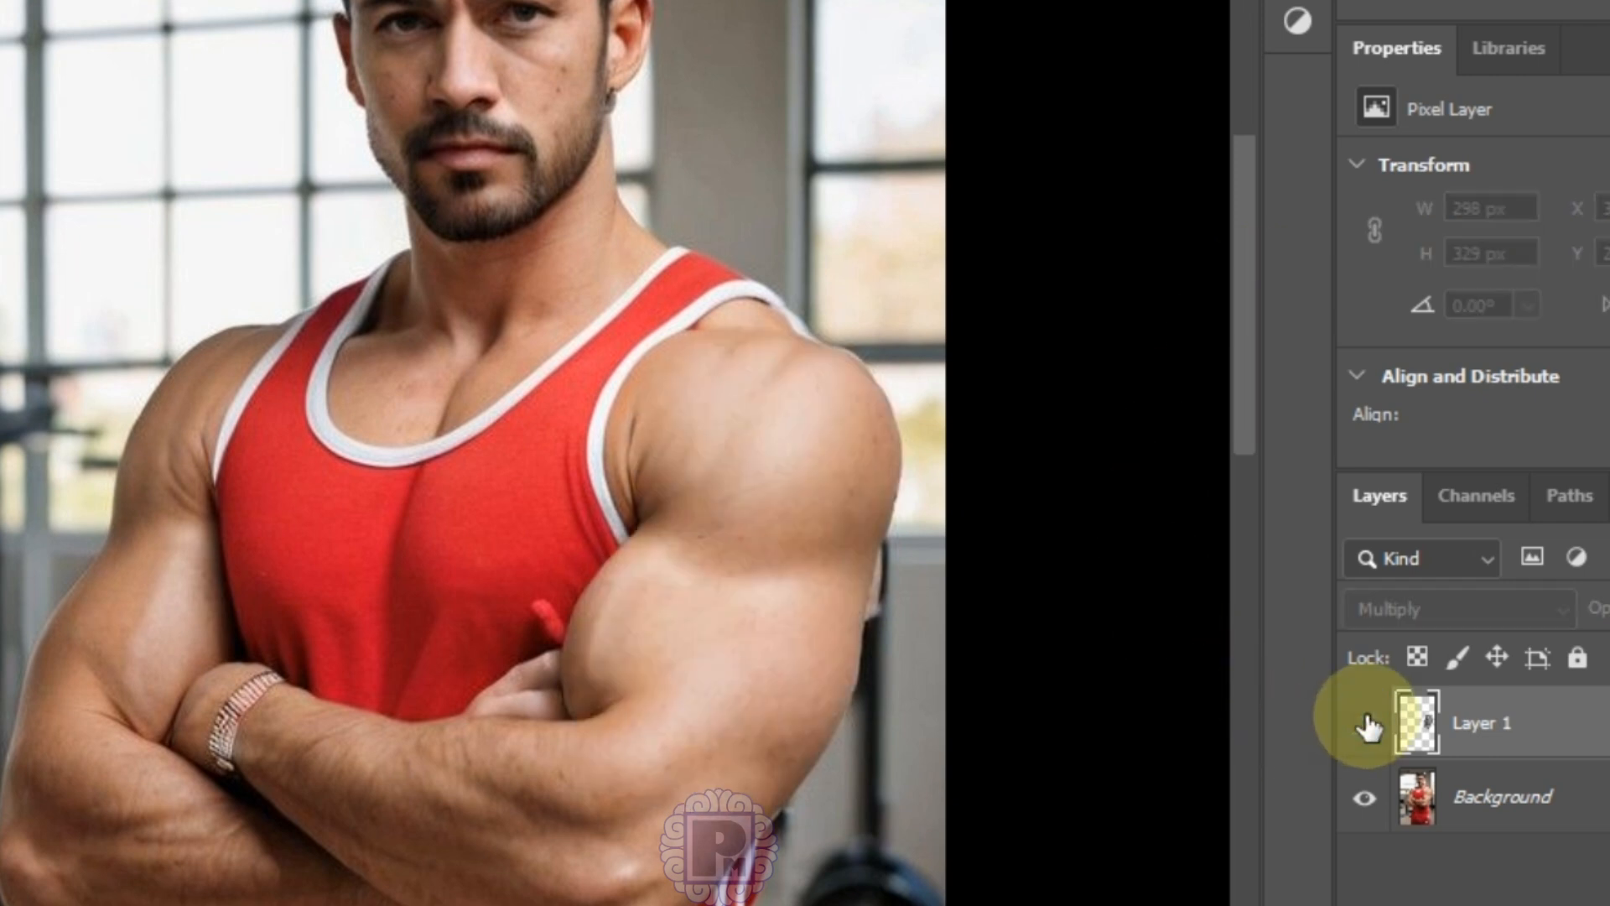
click(1365, 723)
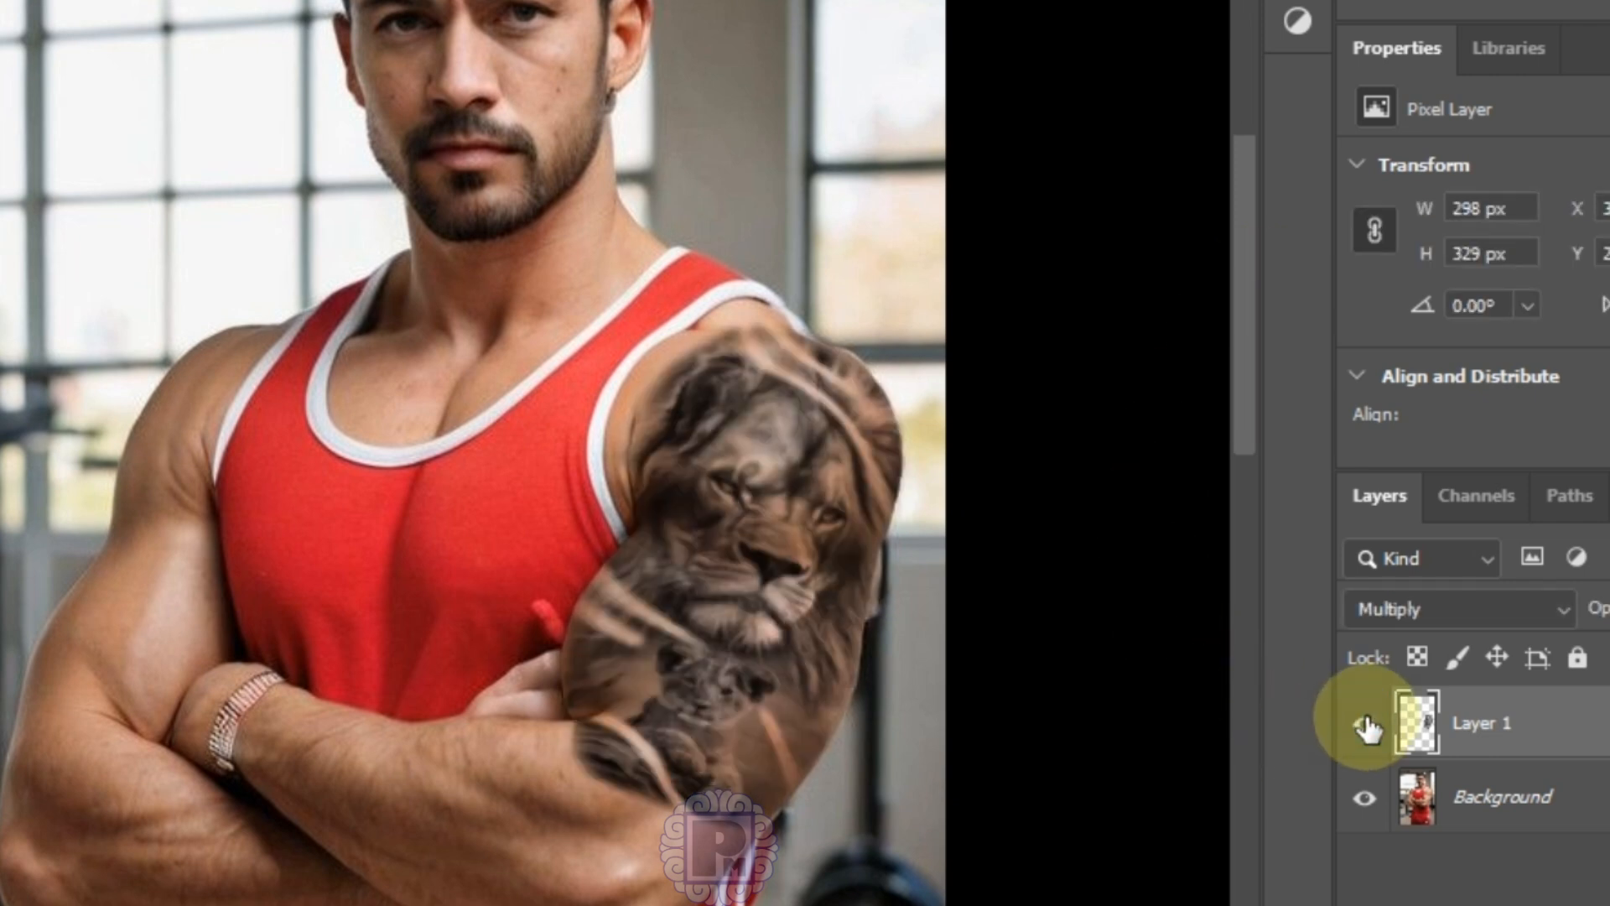
scroll(1246, 332, up, 2)
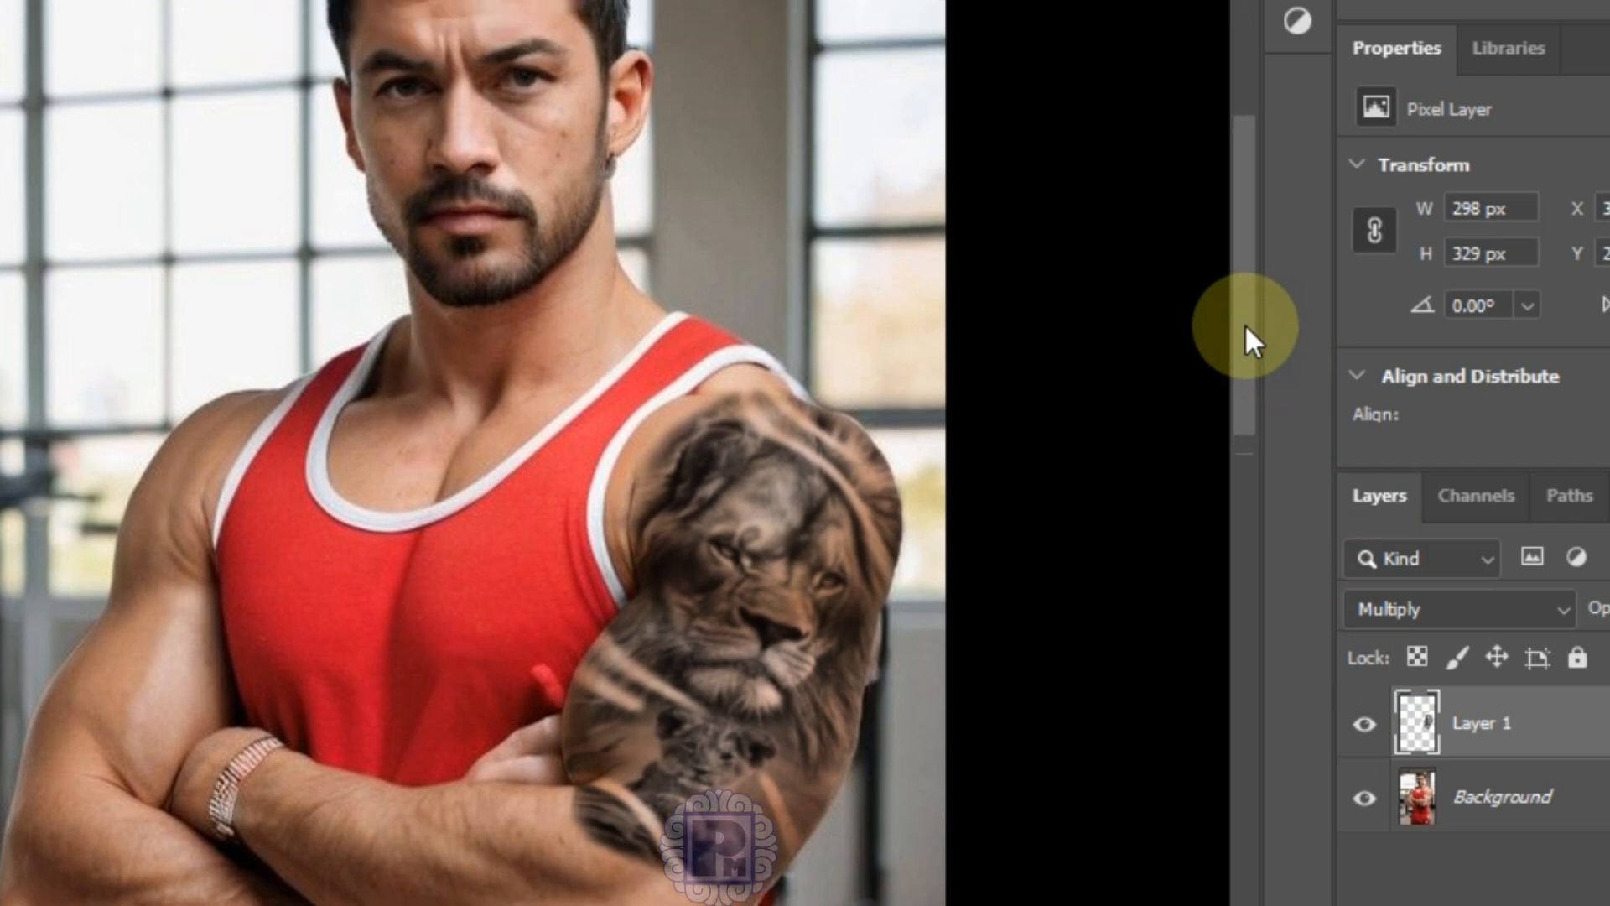
click(1360, 726)
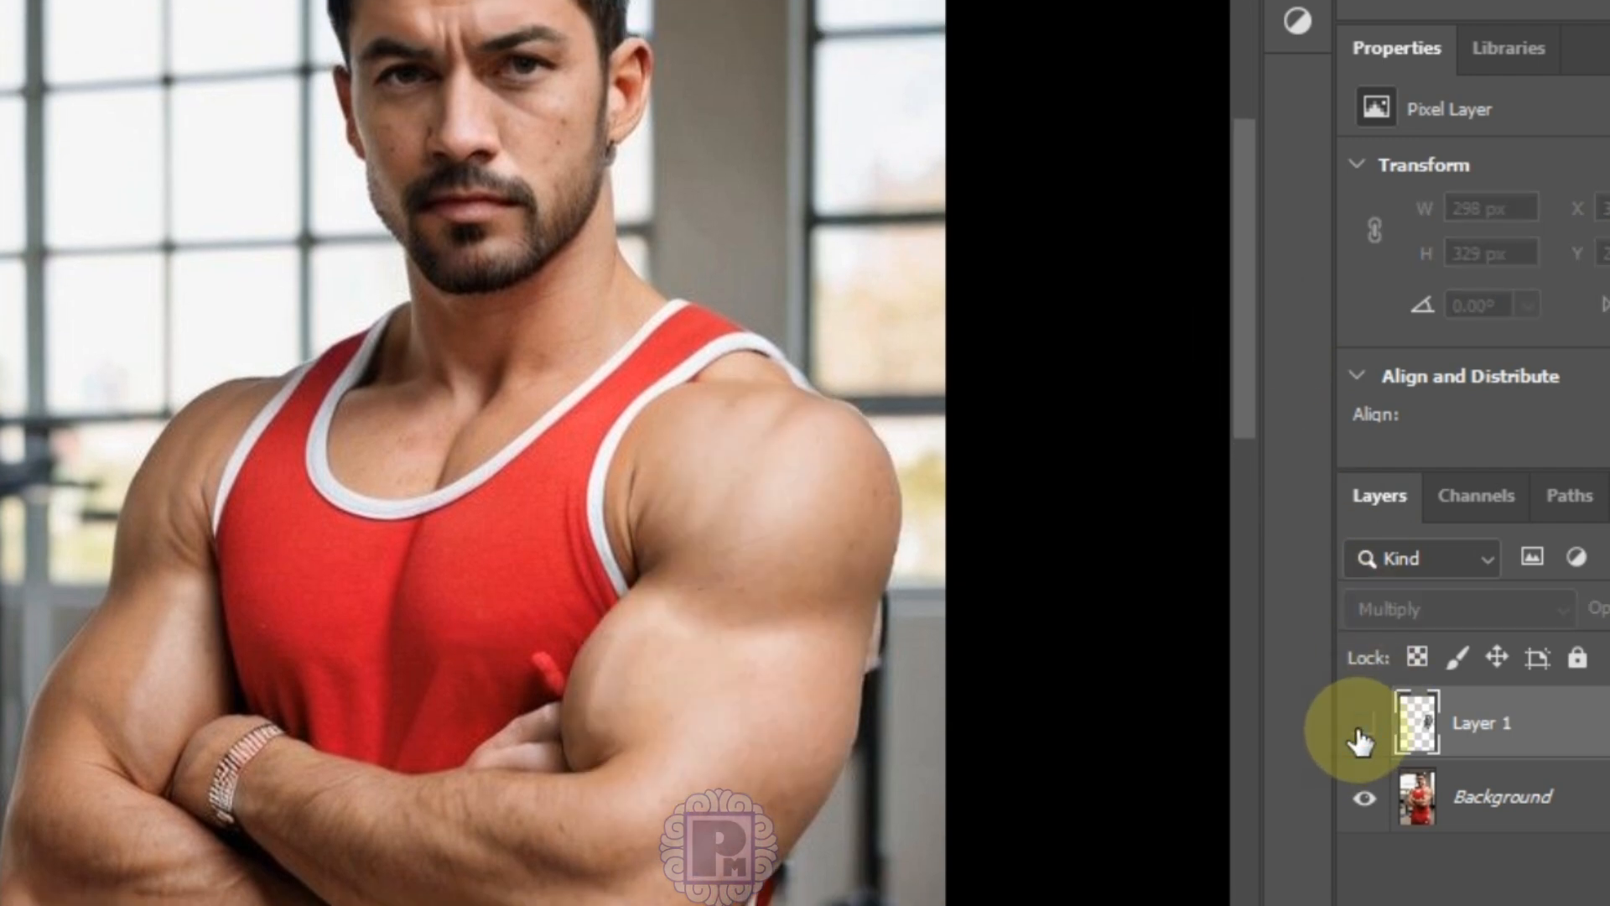
click(1362, 726)
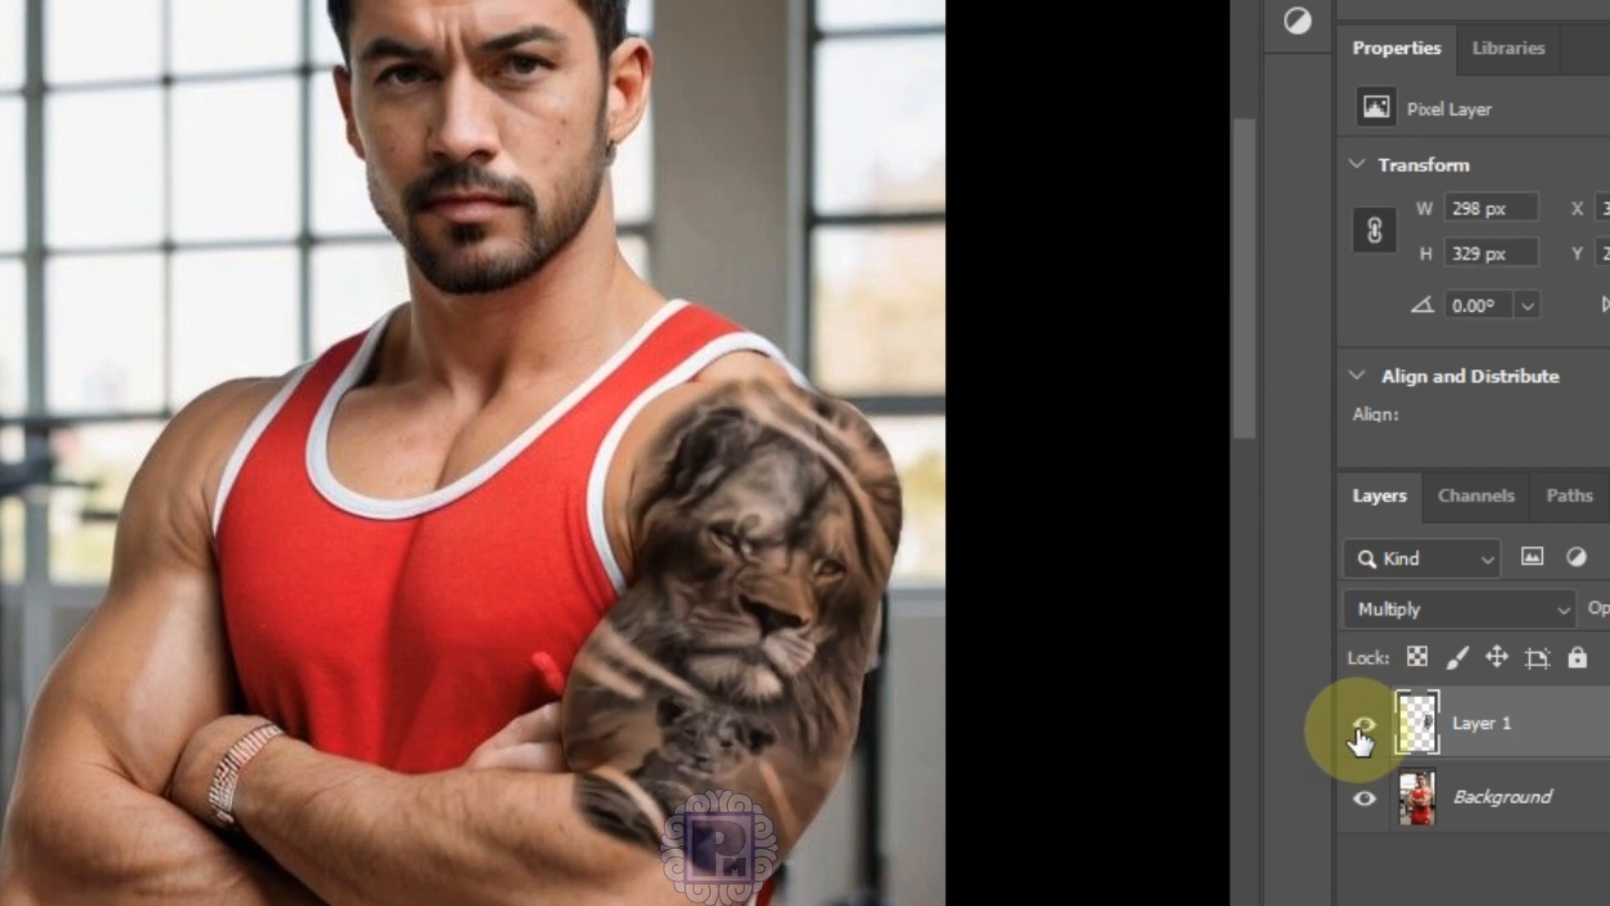